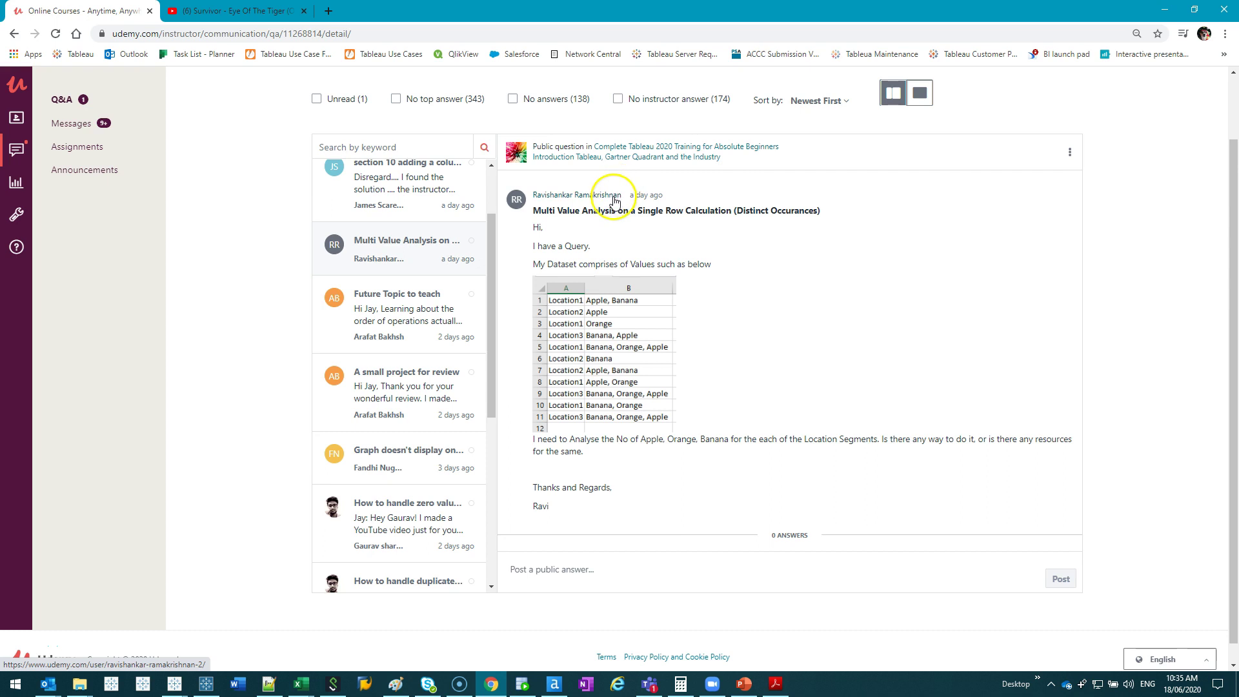
- Review the question text and enlarged dataset table, zooming the page in for readability
left_click_drag(571, 222, 610, 258)
left_click(546, 240)
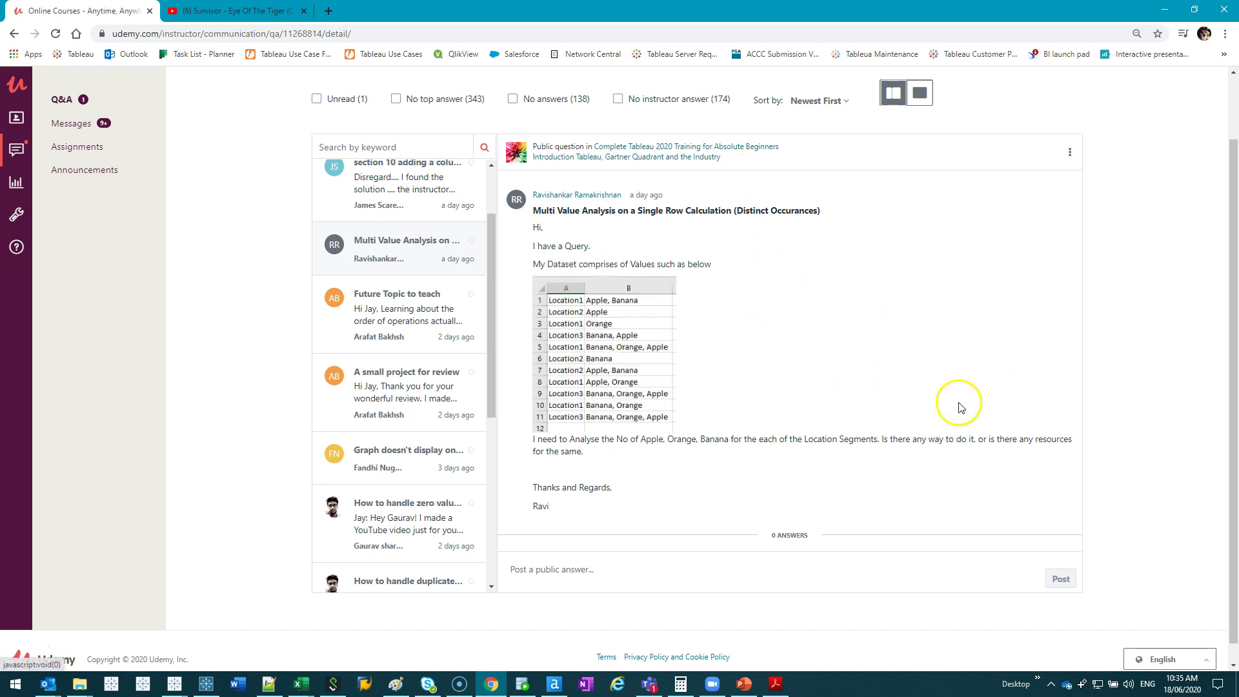
left_click(629, 360)
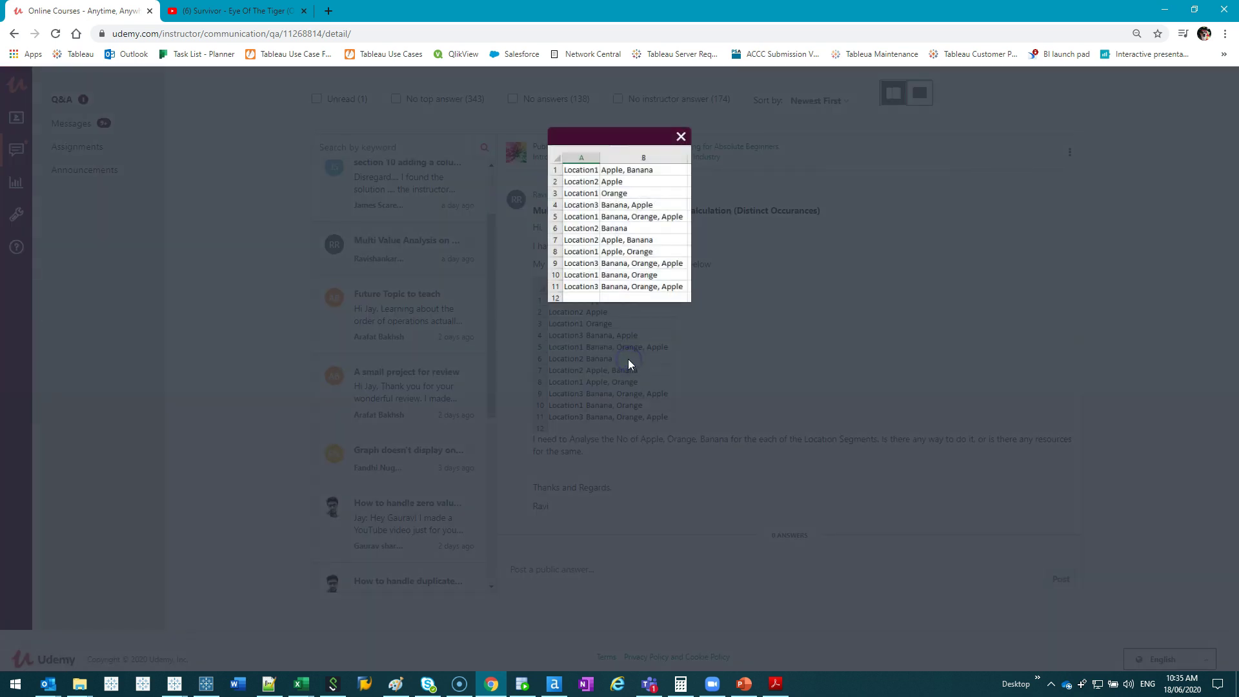
left_click(874, 326)
left_click(731, 377)
key("ctrl+plus")
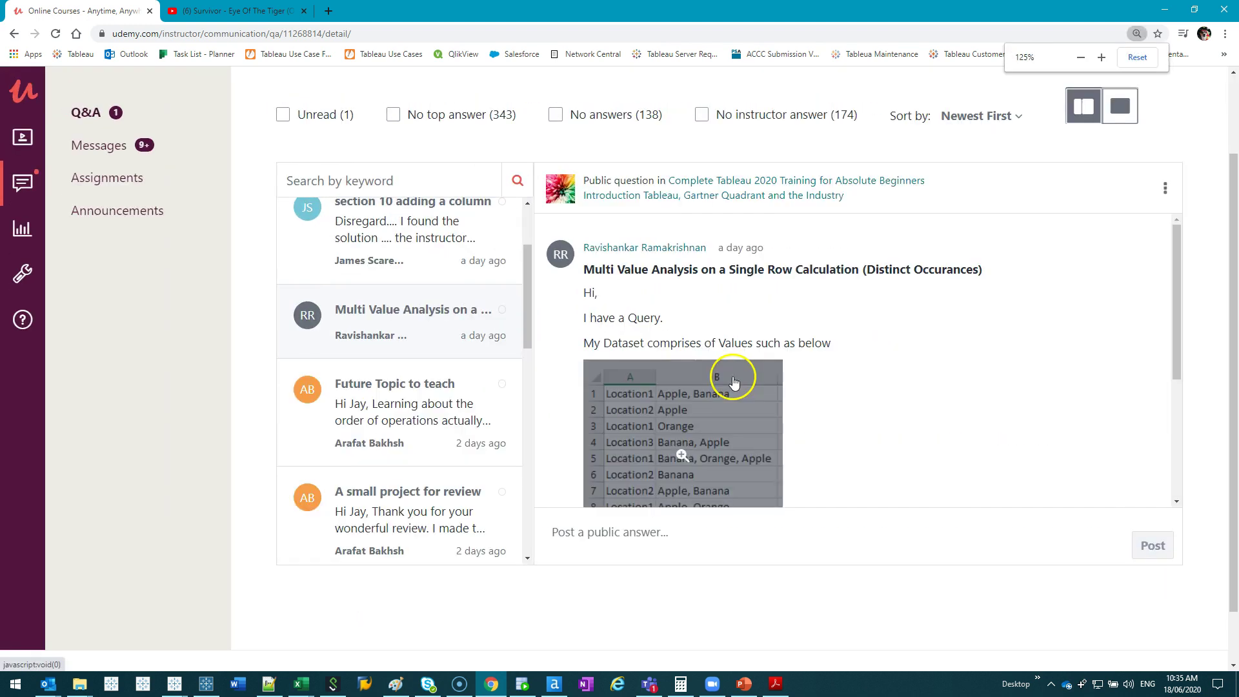
scroll(781, 351, "down", 1)
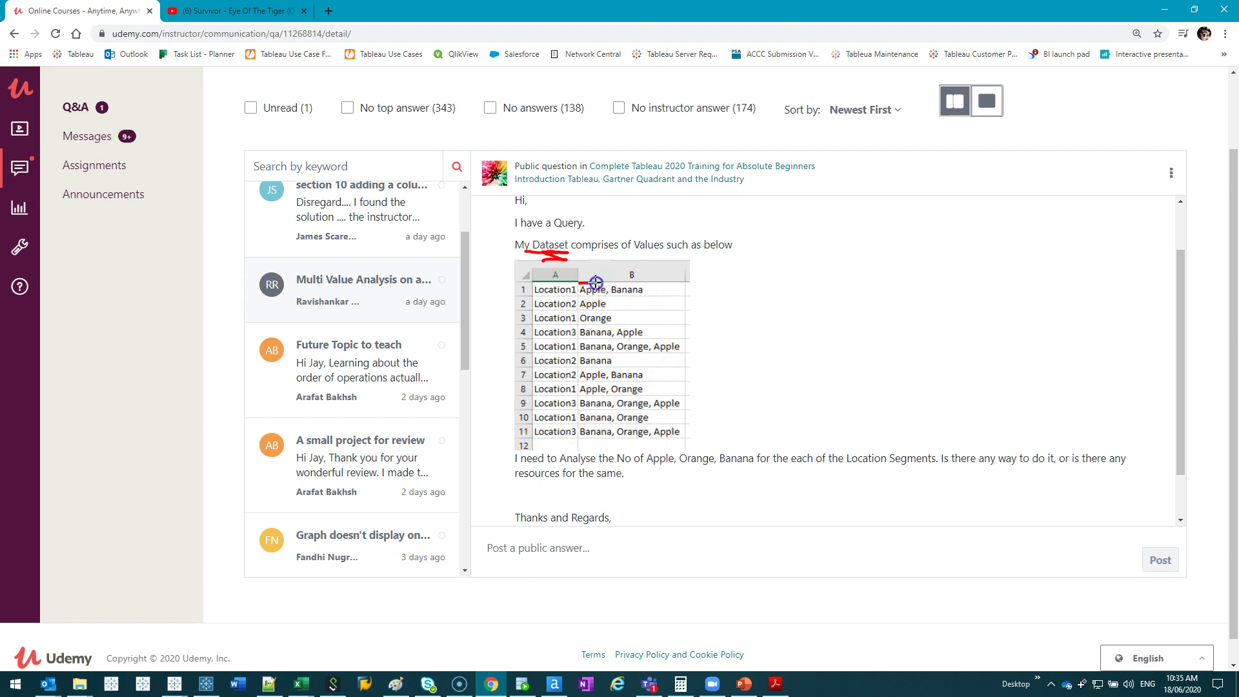
- Sketch the planned split of the fruit column beside the table, then clear the drawings
left_click_drag(692, 438, 577, 436)
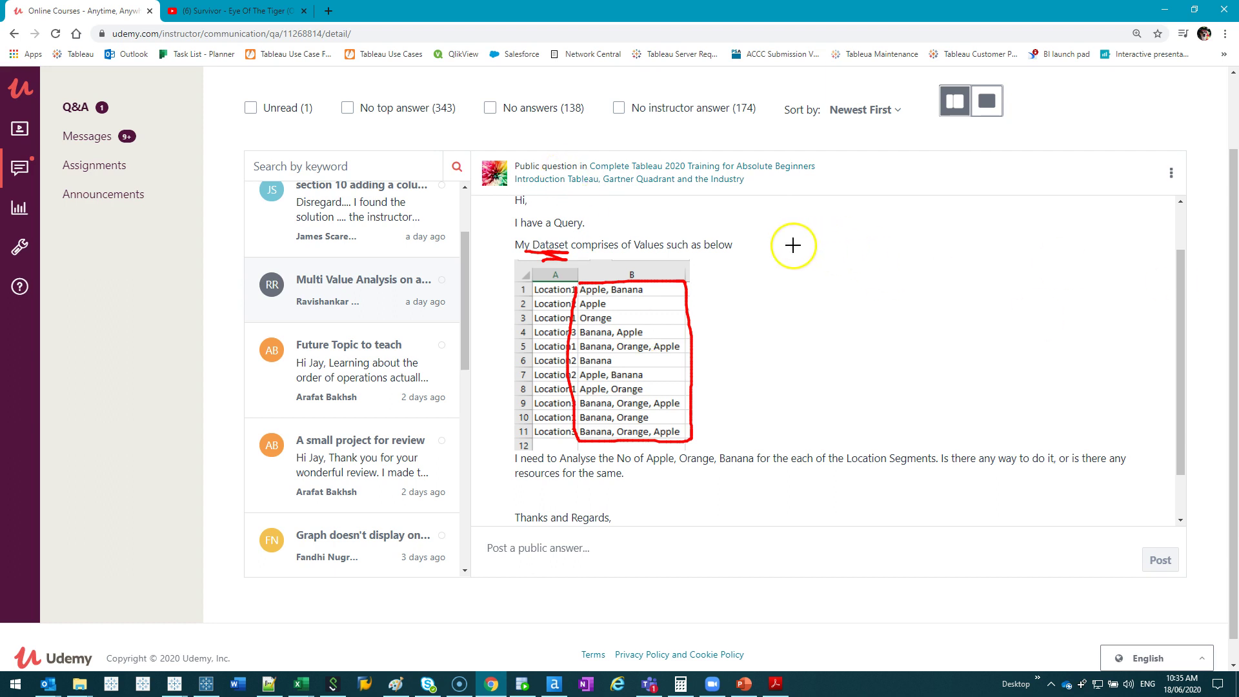
mouse_move(789, 391)
left_mouse_down()
mouse_move(791, 221)
mouse_move(1083, 200)
mouse_move(846, 432)
mouse_move(799, 432)
left_mouse_up()
left_click_drag(879, 225, 880, 405)
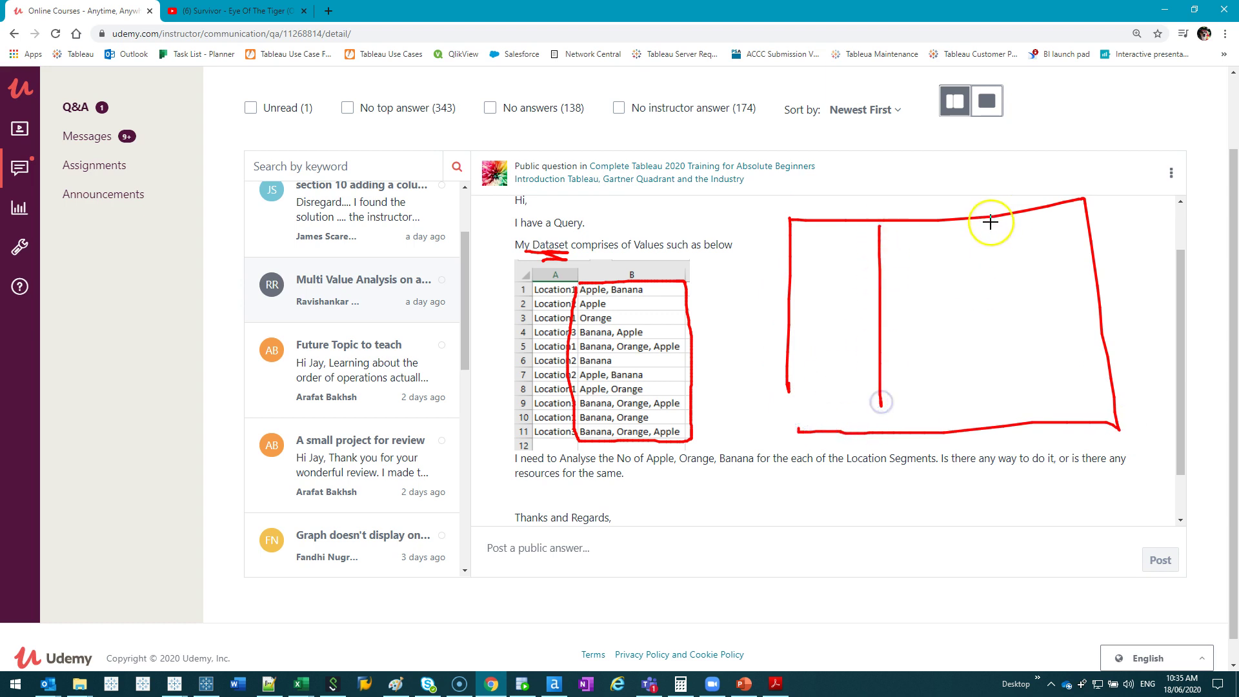
left_click_drag(991, 223, 996, 434)
mouse_move(817, 238)
left_mouse_down()
mouse_move(839, 238)
mouse_move(828, 339)
mouse_move(843, 348)
left_mouse_up()
mouse_move(919, 238)
left_mouse_down()
mouse_move(975, 243)
mouse_move(929, 354)
mouse_move(940, 363)
mouse_move(953, 336)
left_mouse_up()
left_click_drag(1014, 237, 1049, 235)
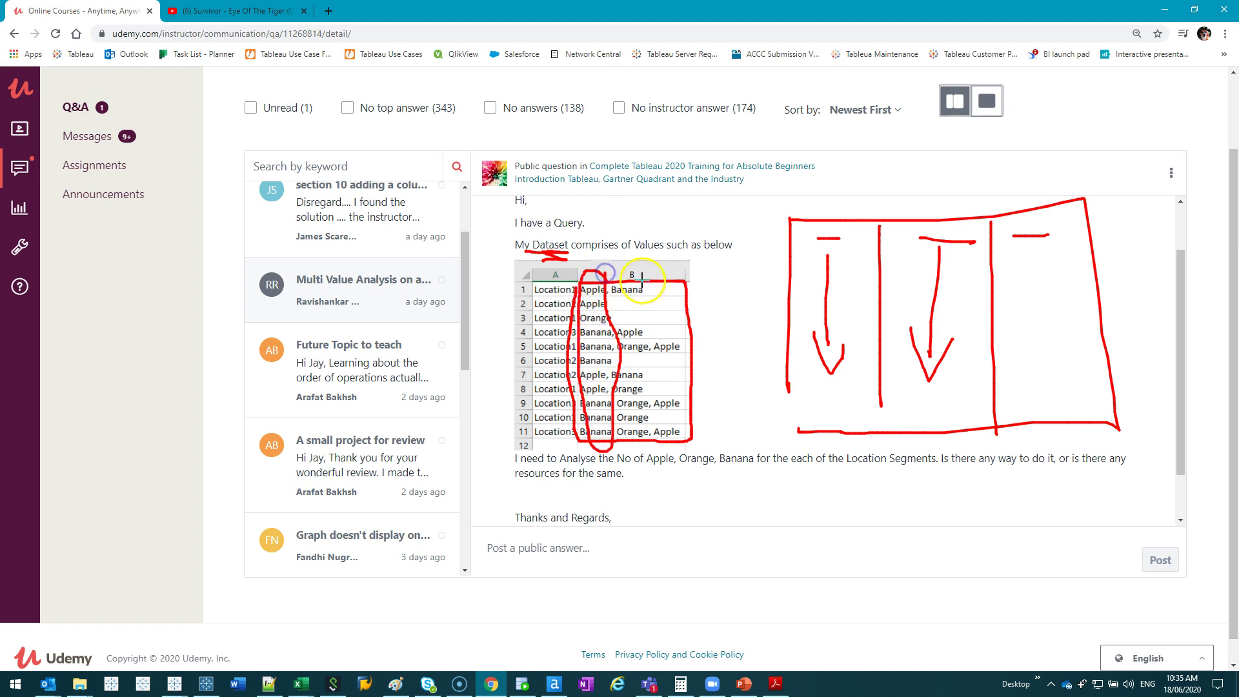
left_click_drag(635, 427, 630, 298)
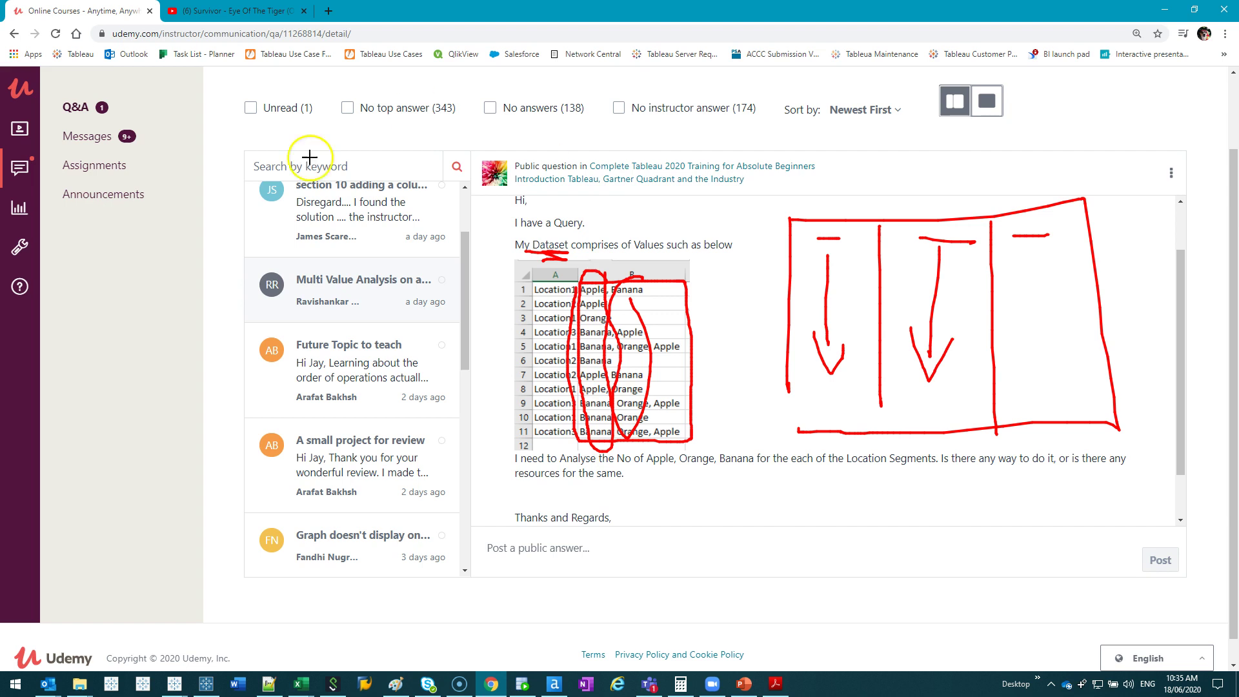
key("Escape")
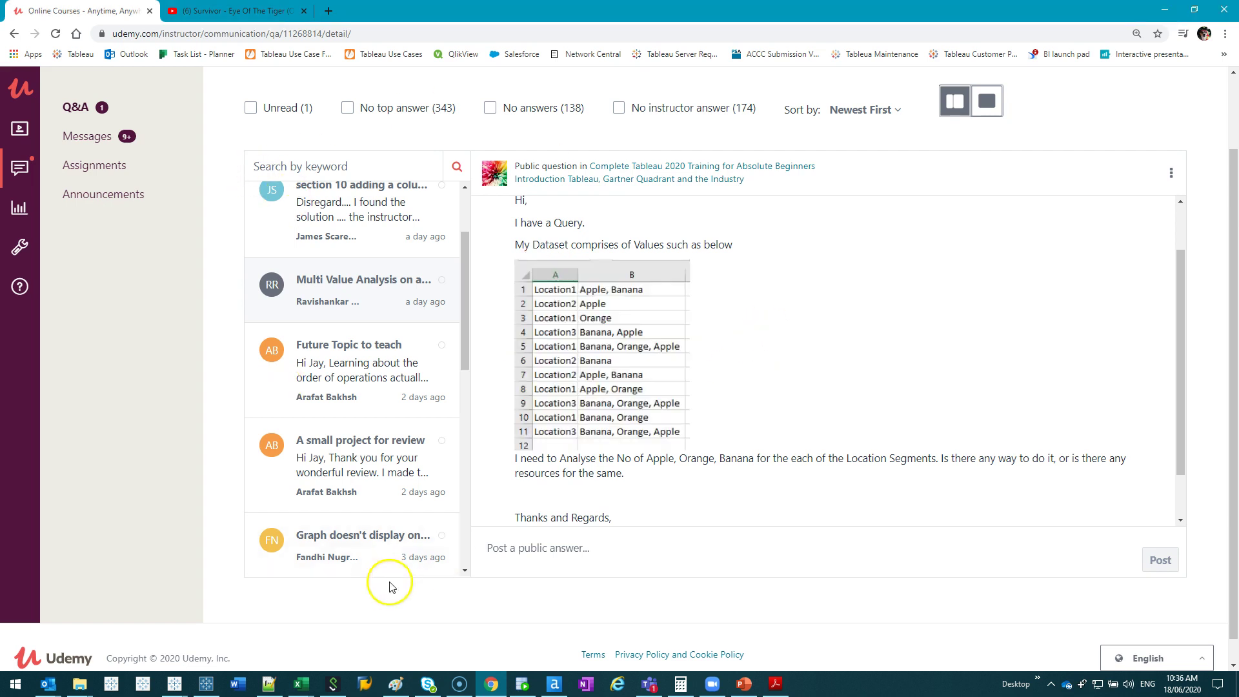
- Bring the Fruit Platter workbook to the front and maximize its window
mouse_move(301, 684)
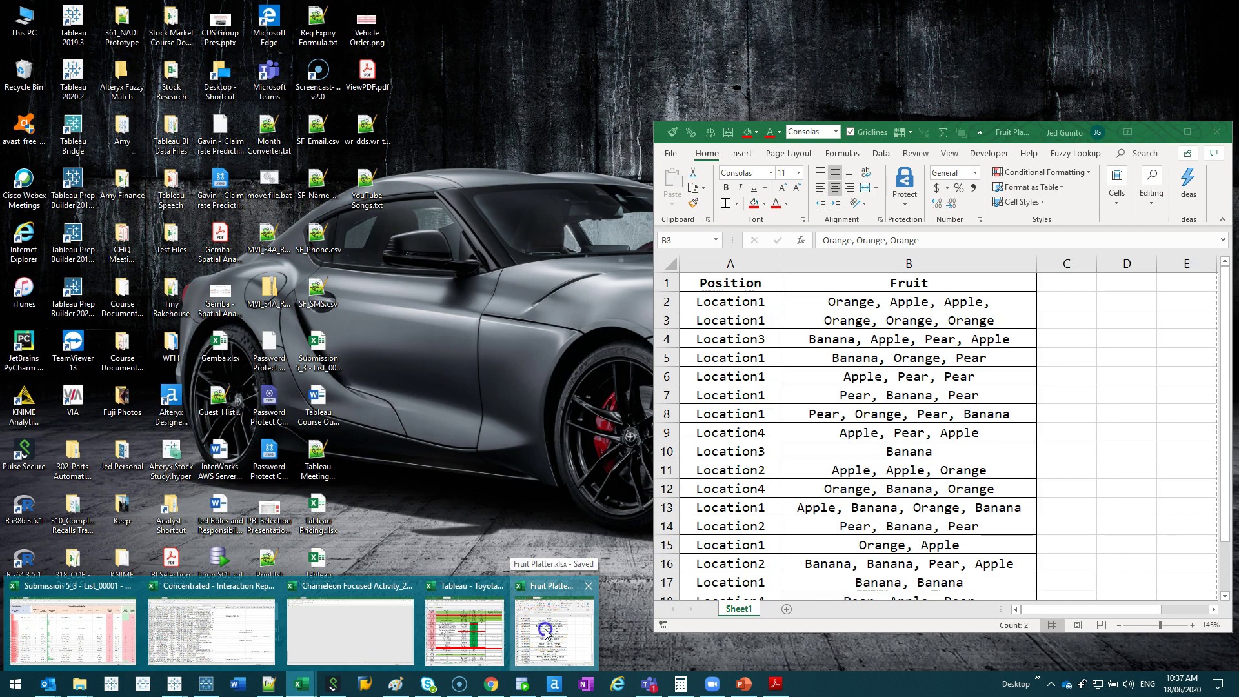
left_click(539, 624)
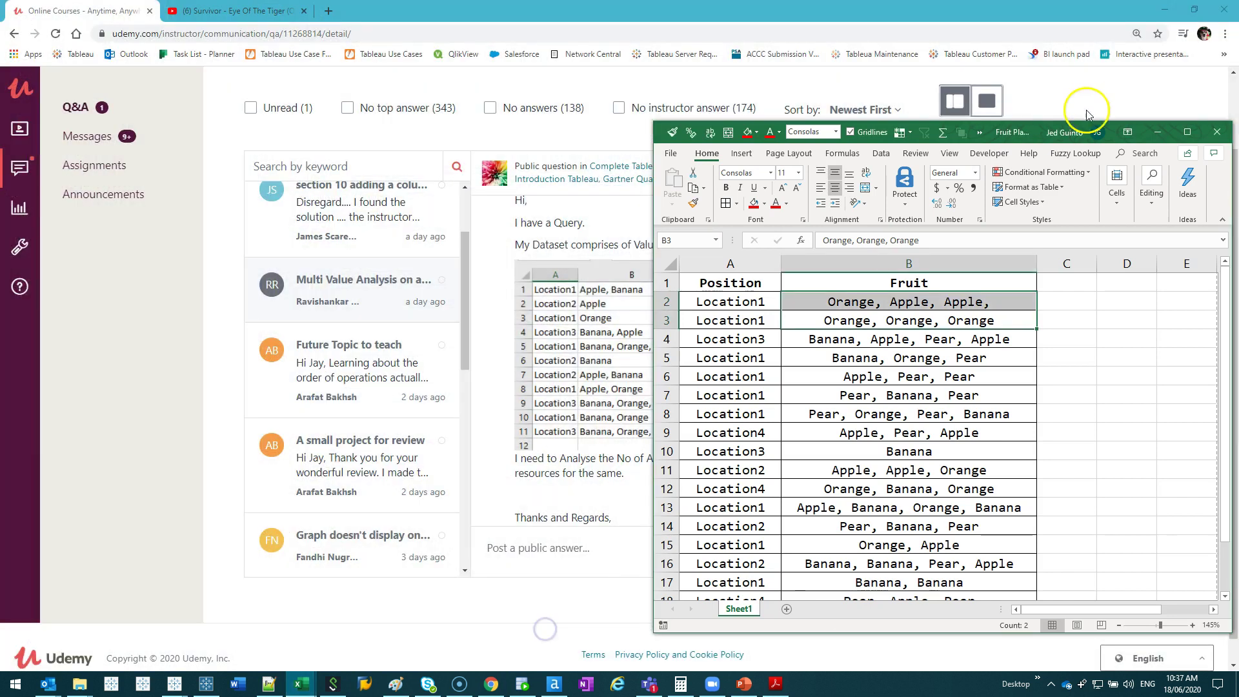
left_click_drag(723, 301, 881, 478)
left_click_drag(1010, 133, 362, 1)
left_click(258, 365)
- Left-align the fruit lists in B2:B19
left_click_drag(255, 181, 254, 501)
left_click(257, 77)
left_click(614, 291)
left_click_drag(76, 181, 248, 498)
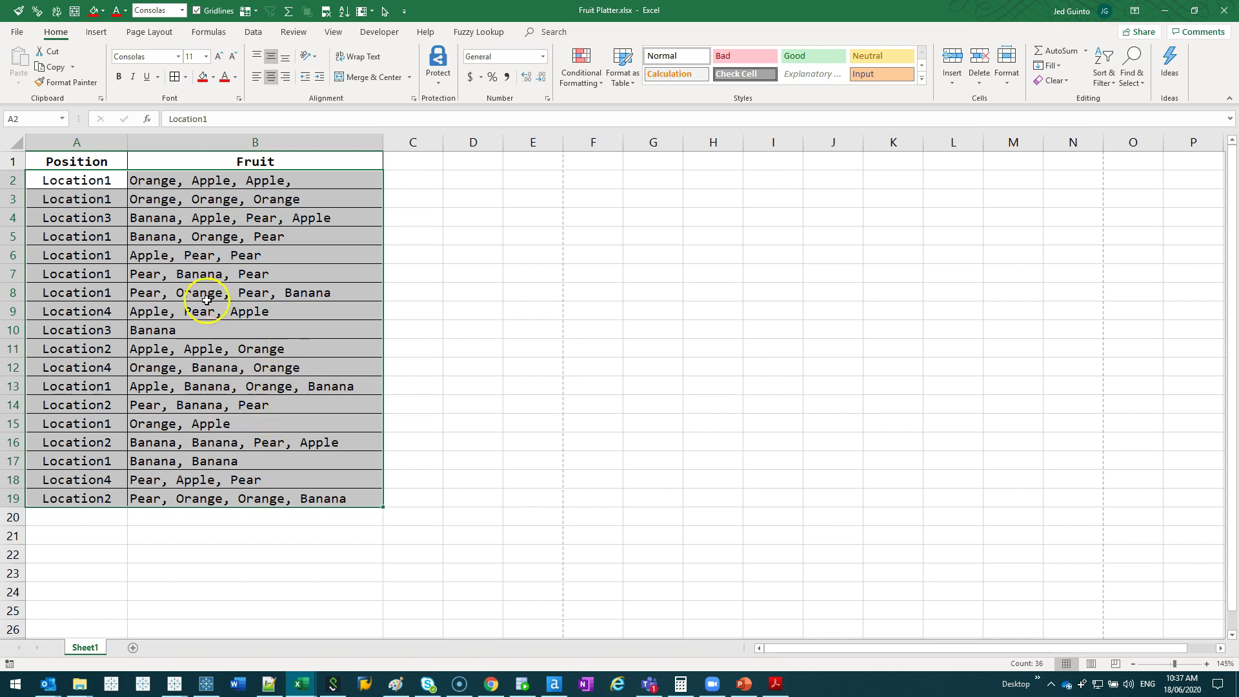
left_click(173, 314)
- Rename Sheet1 to 'Original'
left_click(533, 348)
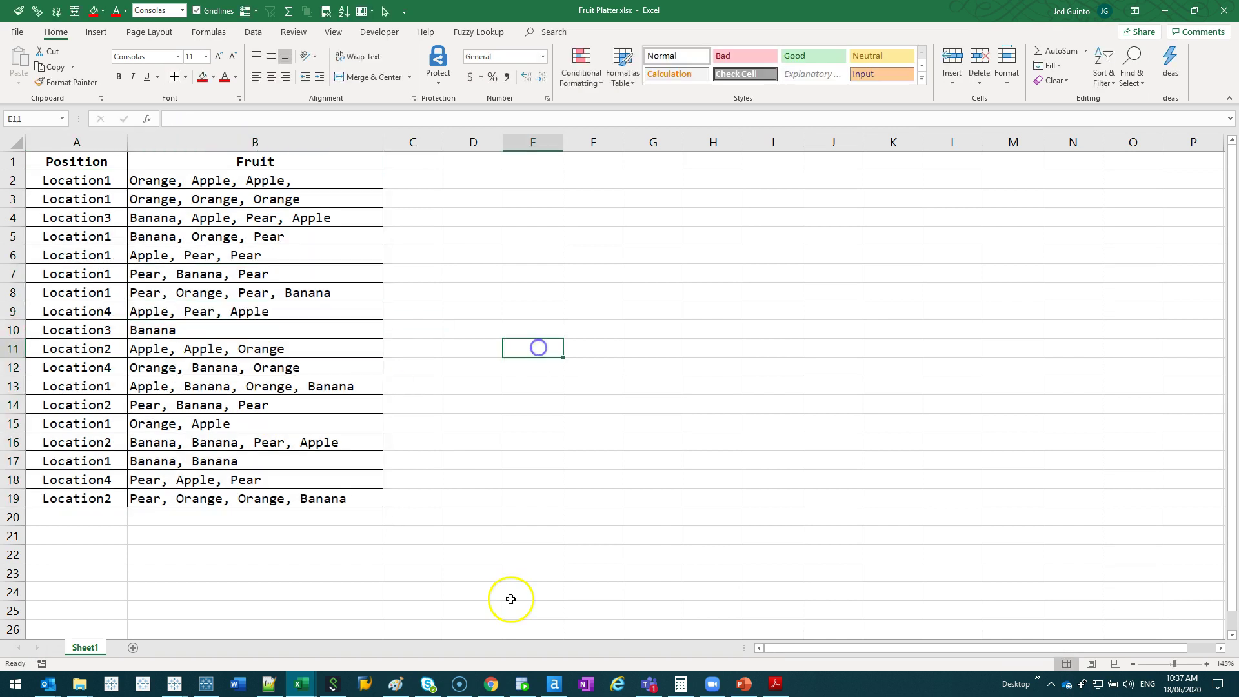
double_click(84, 648)
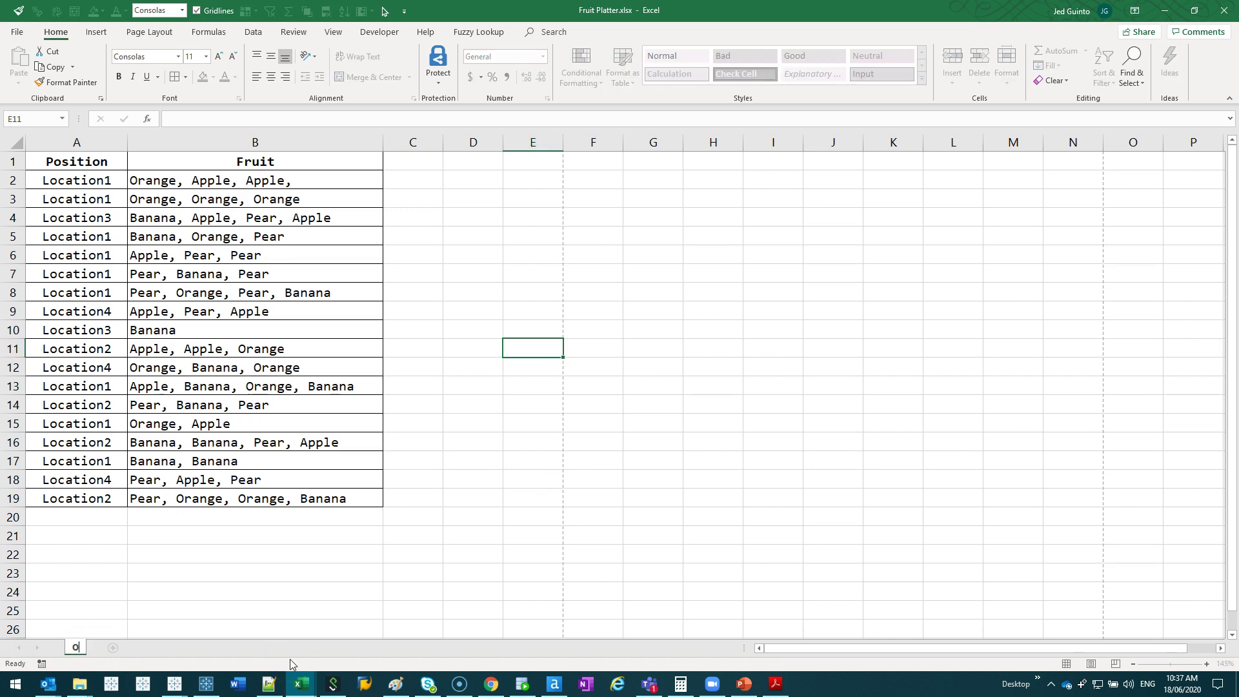
type("Original")
key("Return")
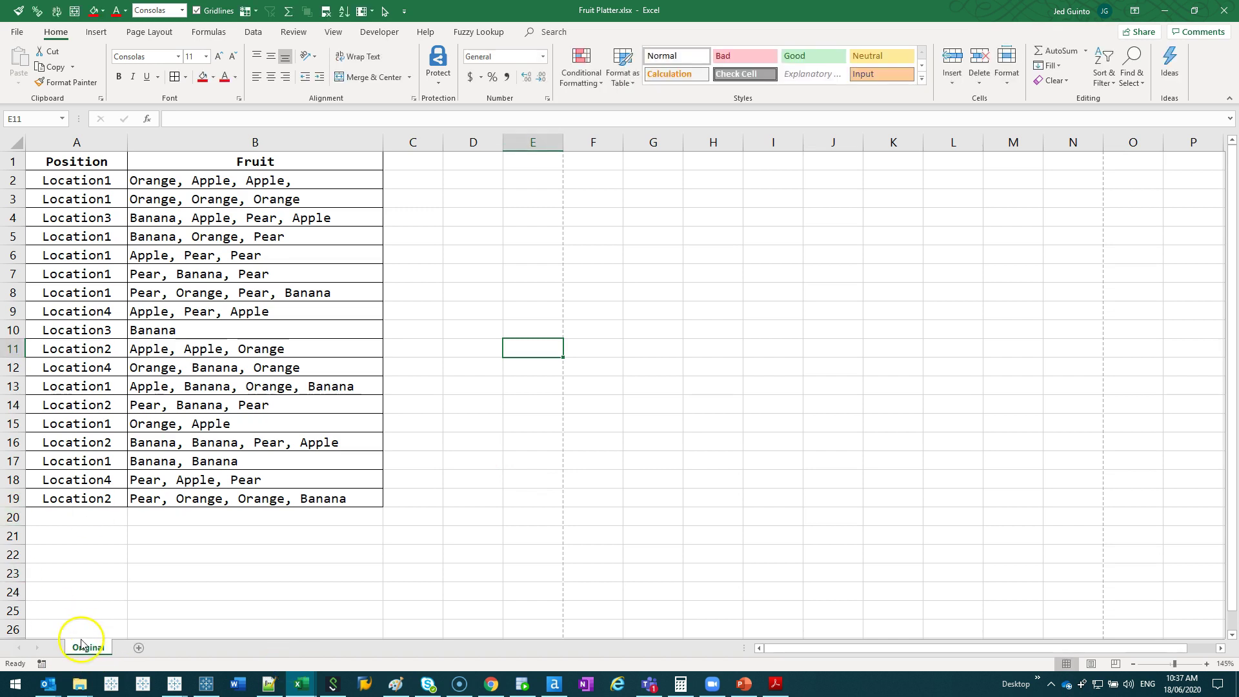
- Copy the Original sheet as 'Clean', widen its Position column, and select B2:B19
left_click_drag(89, 648, 126, 647)
double_click(128, 647)
type("Clean")
key("Return")
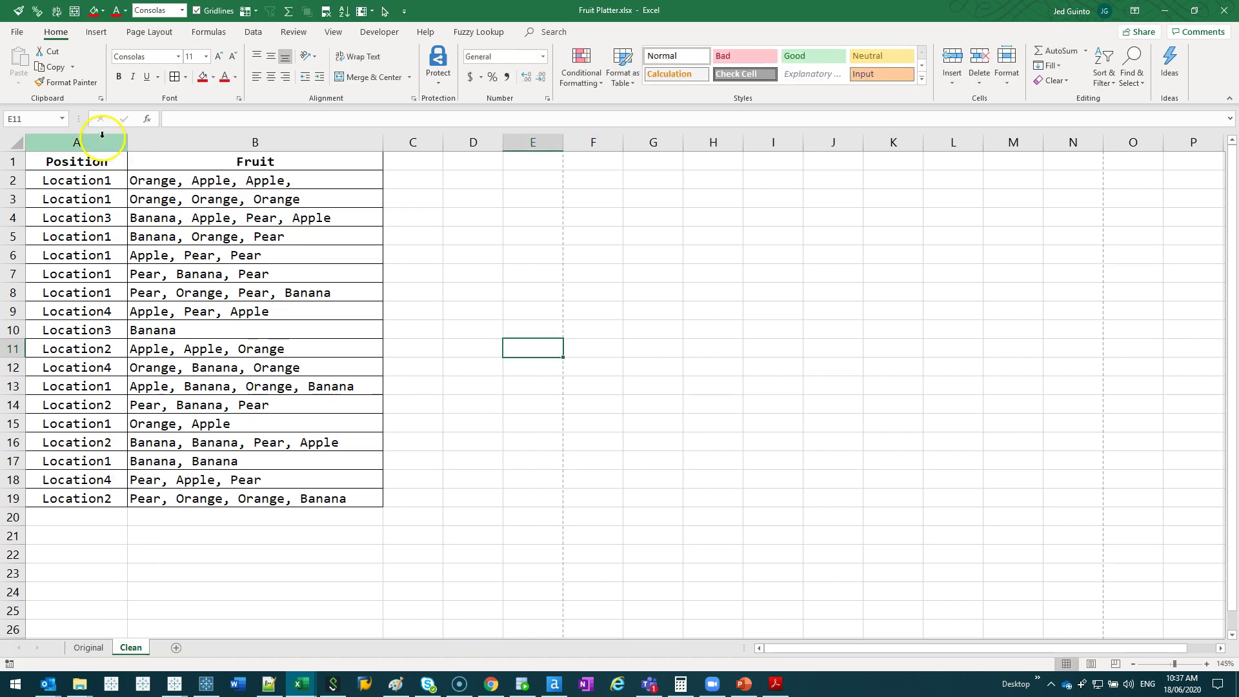
left_click_drag(129, 140, 150, 144)
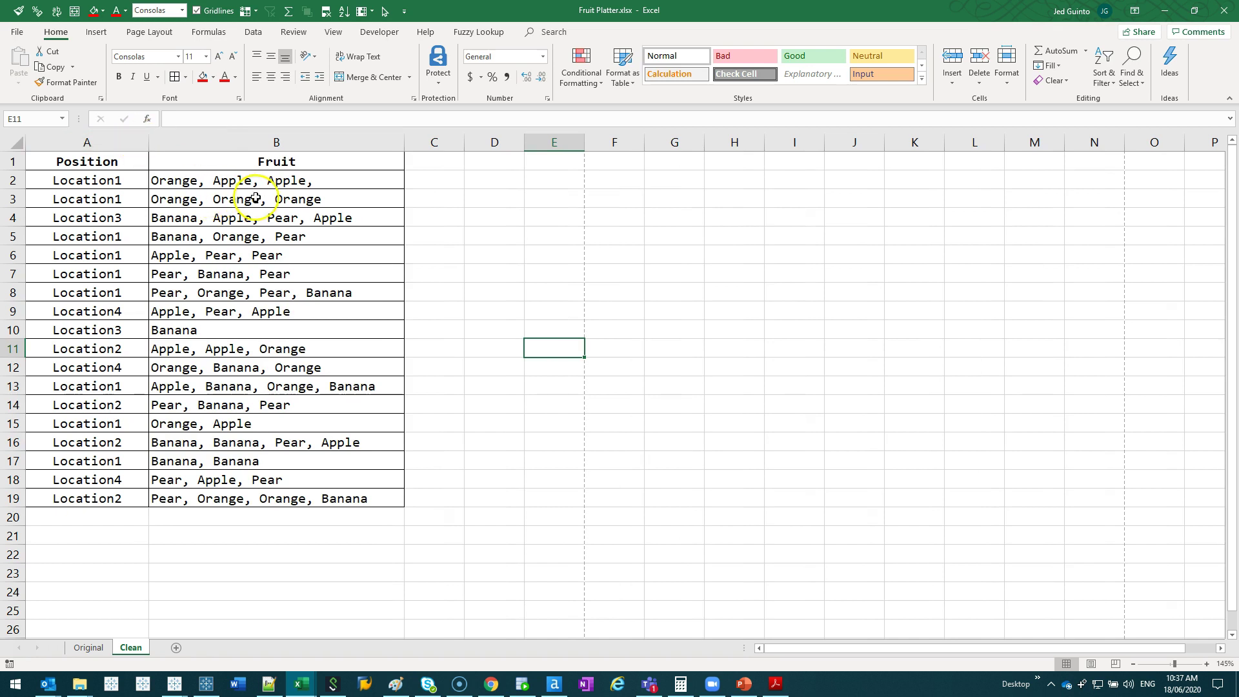
left_click(382, 240)
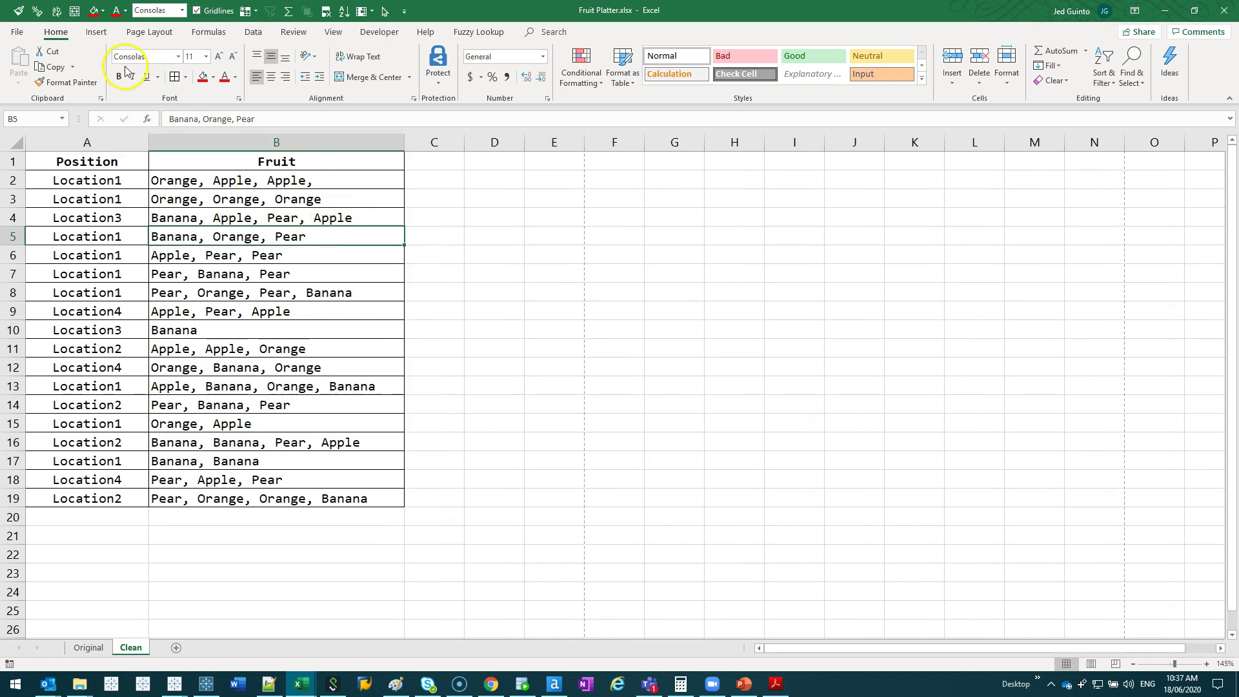
left_click_drag(265, 183, 271, 490)
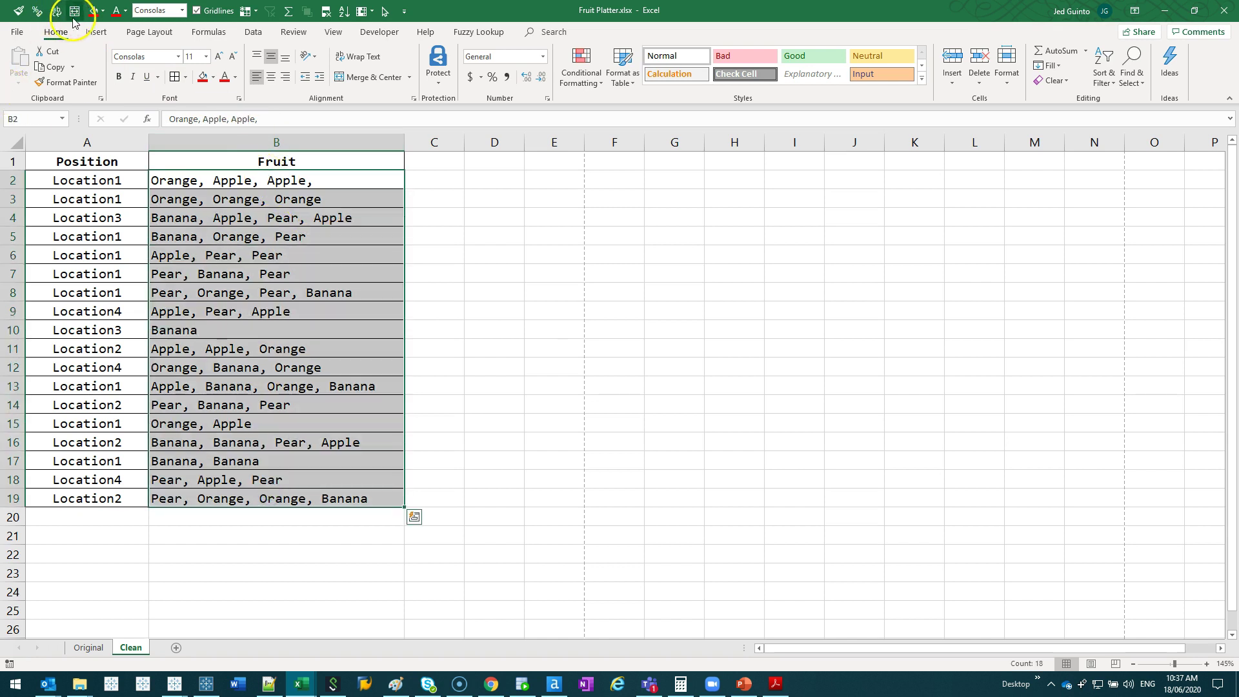
- Split B2:B19 with Text to Columns, delimited on comma and space
left_click(254, 32)
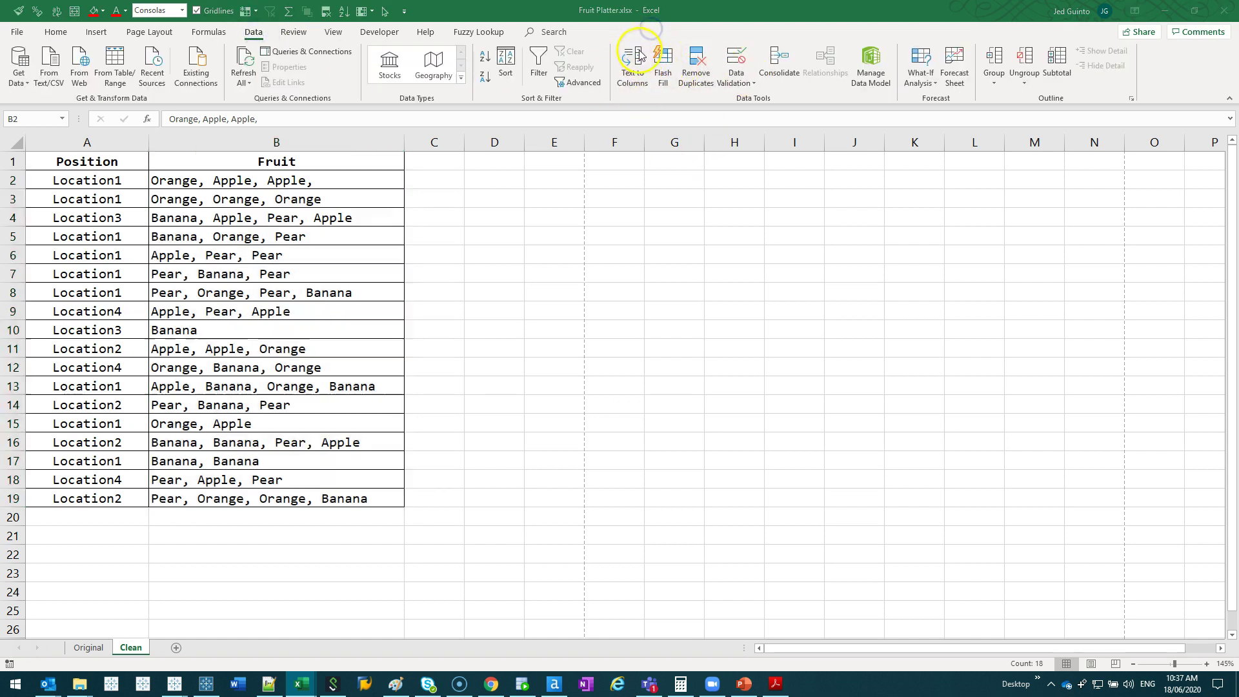
left_click(640, 63)
left_click_drag(260, 136, 567, 134)
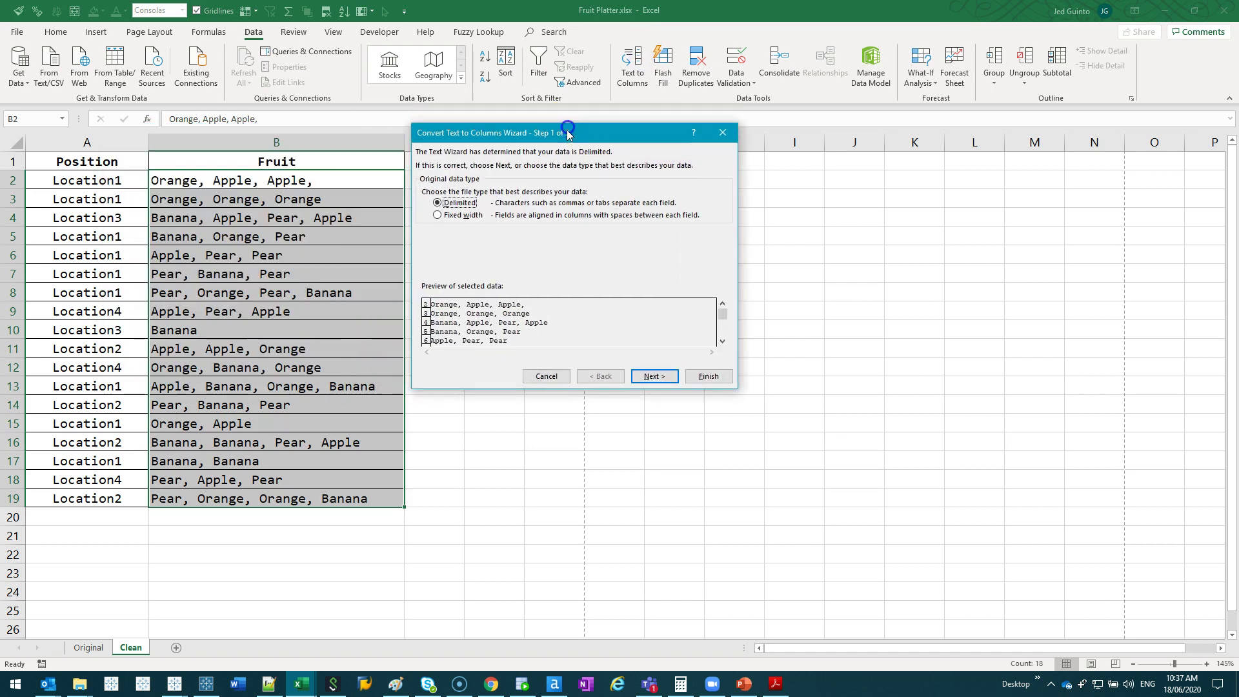
left_click(654, 376)
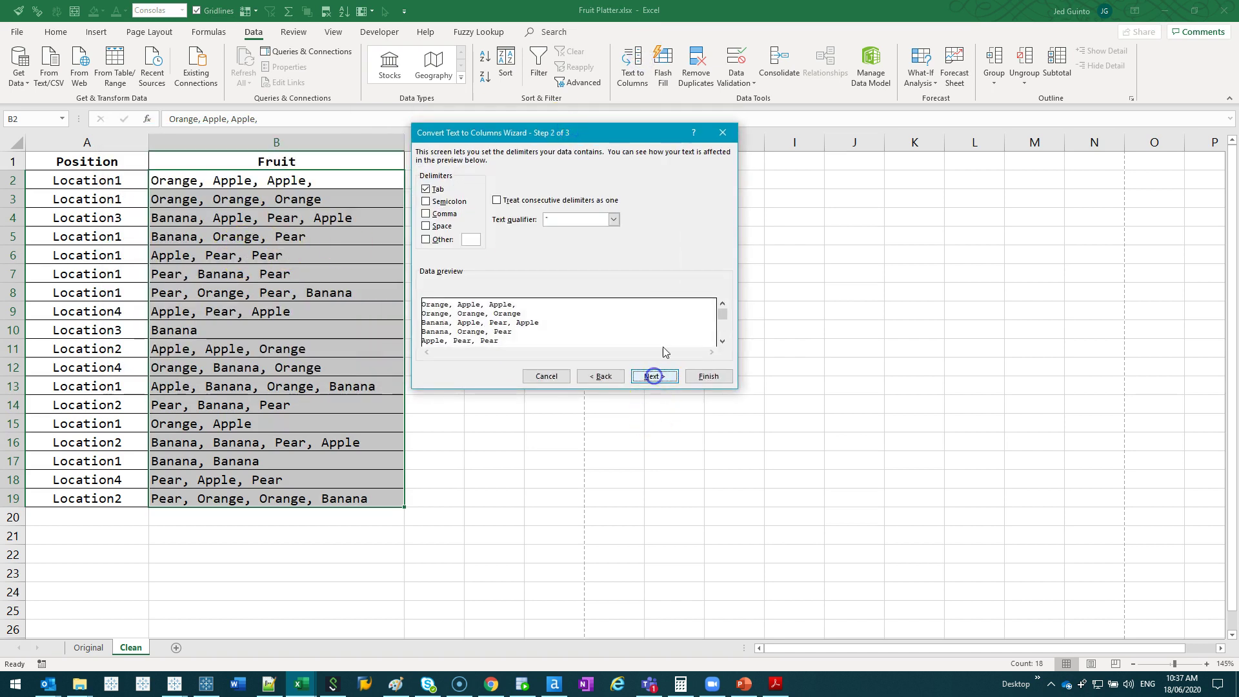
left_click(440, 213)
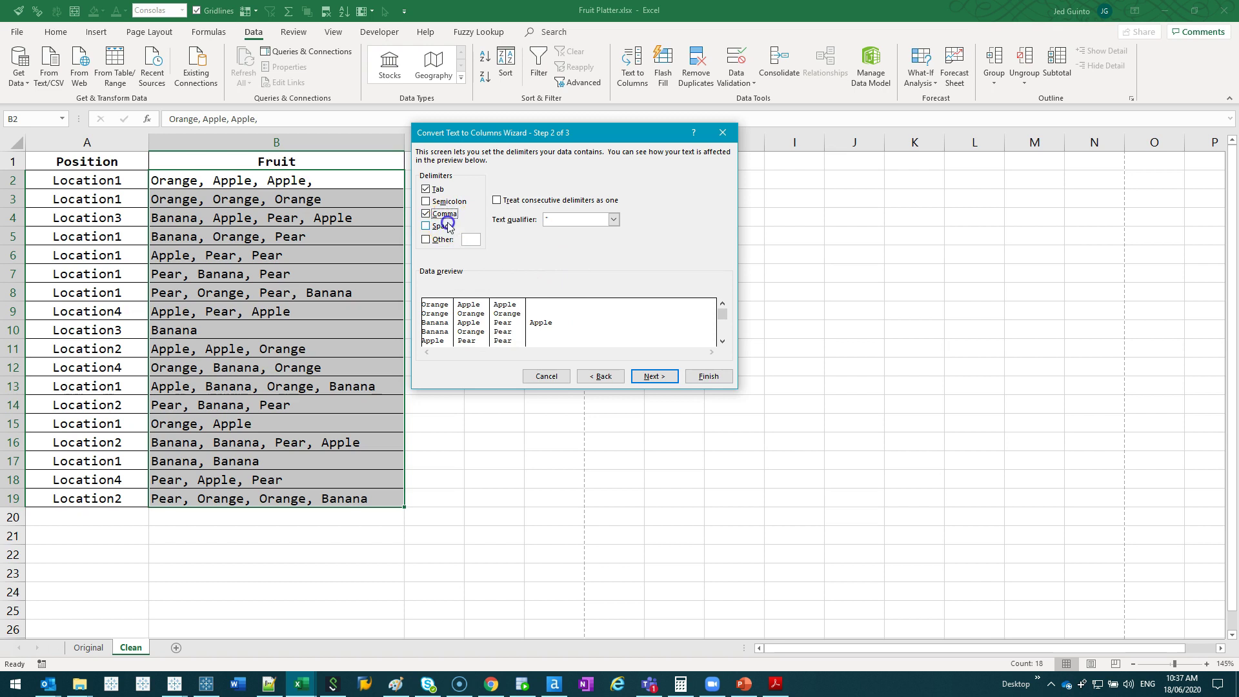
left_click(441, 226)
left_click(671, 383)
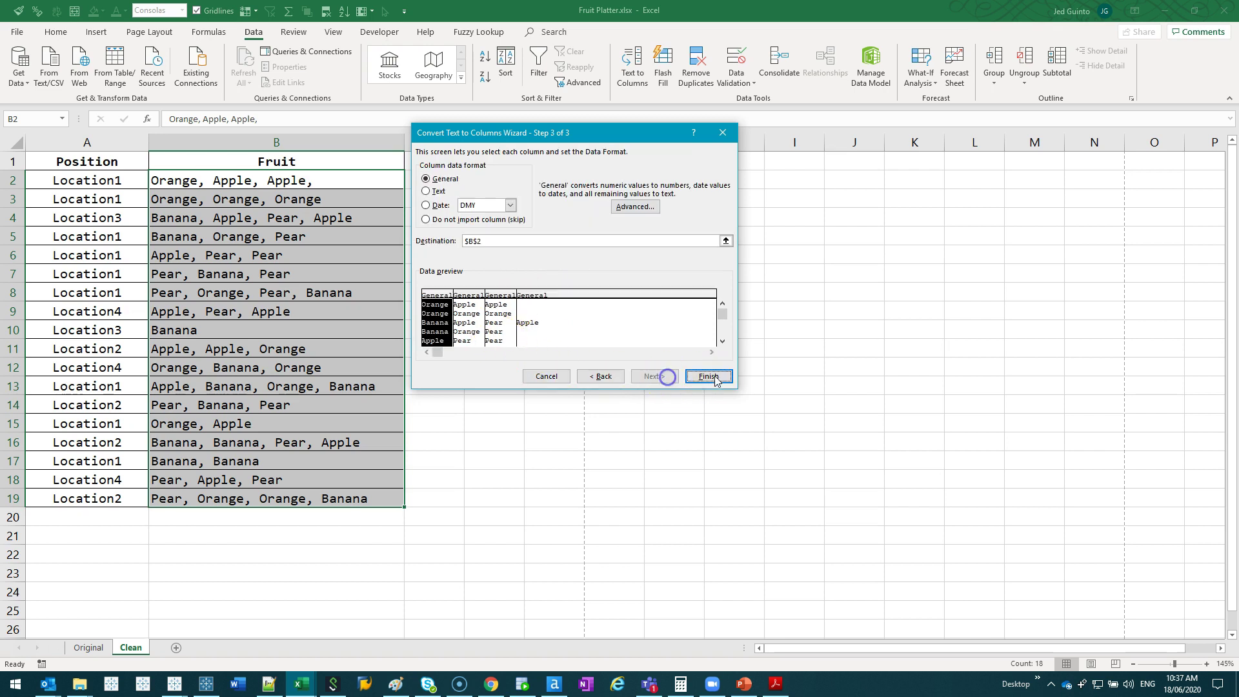
left_click(709, 377)
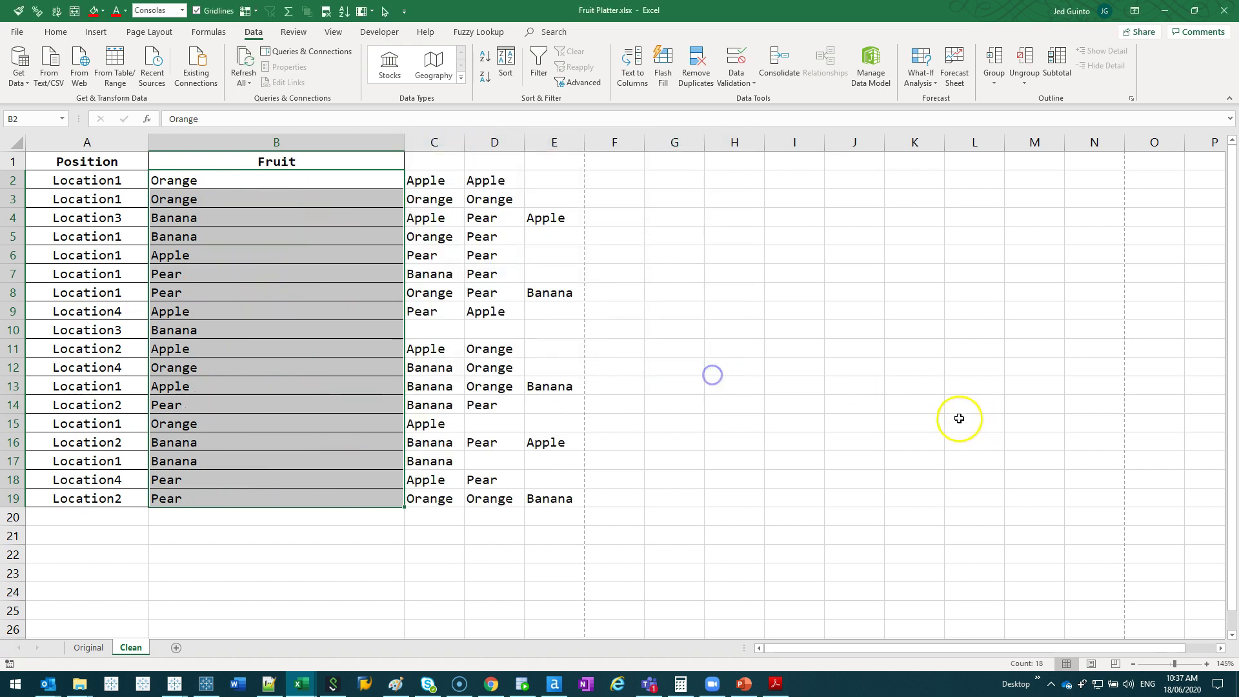
- Label the fruit column headers Fruit1, Fruit2, Fruit3 and Fruit4 in B1:E1
left_click(245, 184)
left_click(441, 141, "ctrl")
left_click_drag(440, 142, 561, 137)
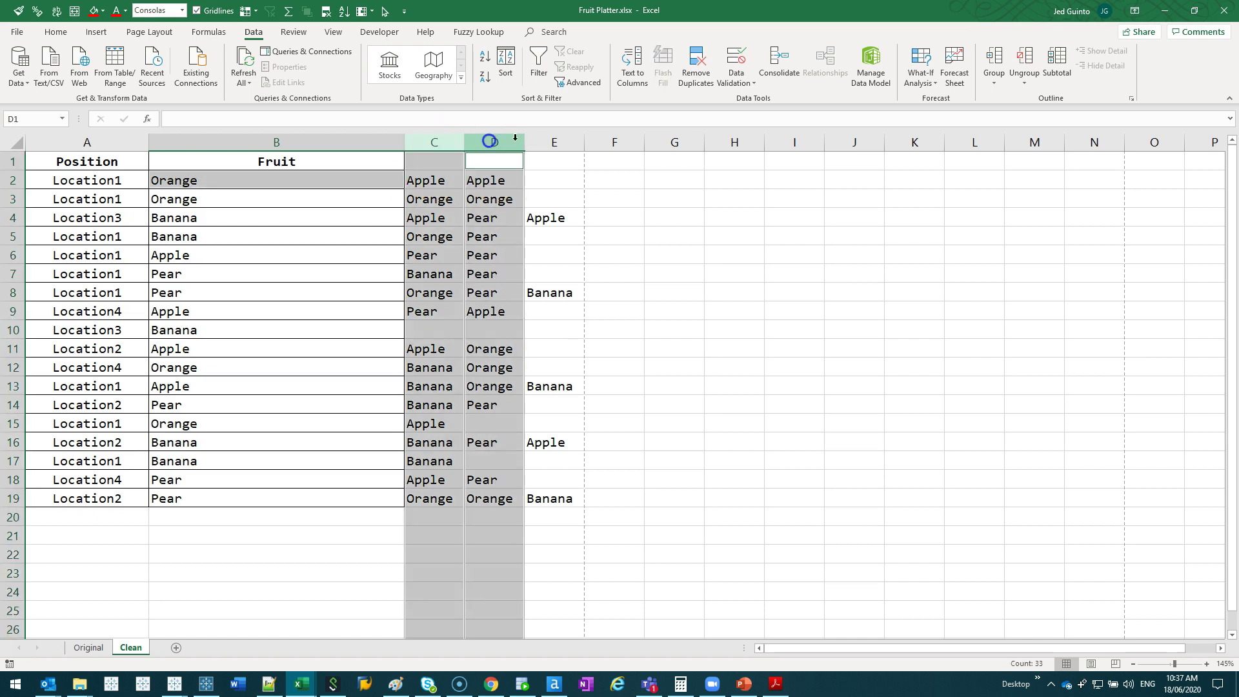
left_click(873, 261)
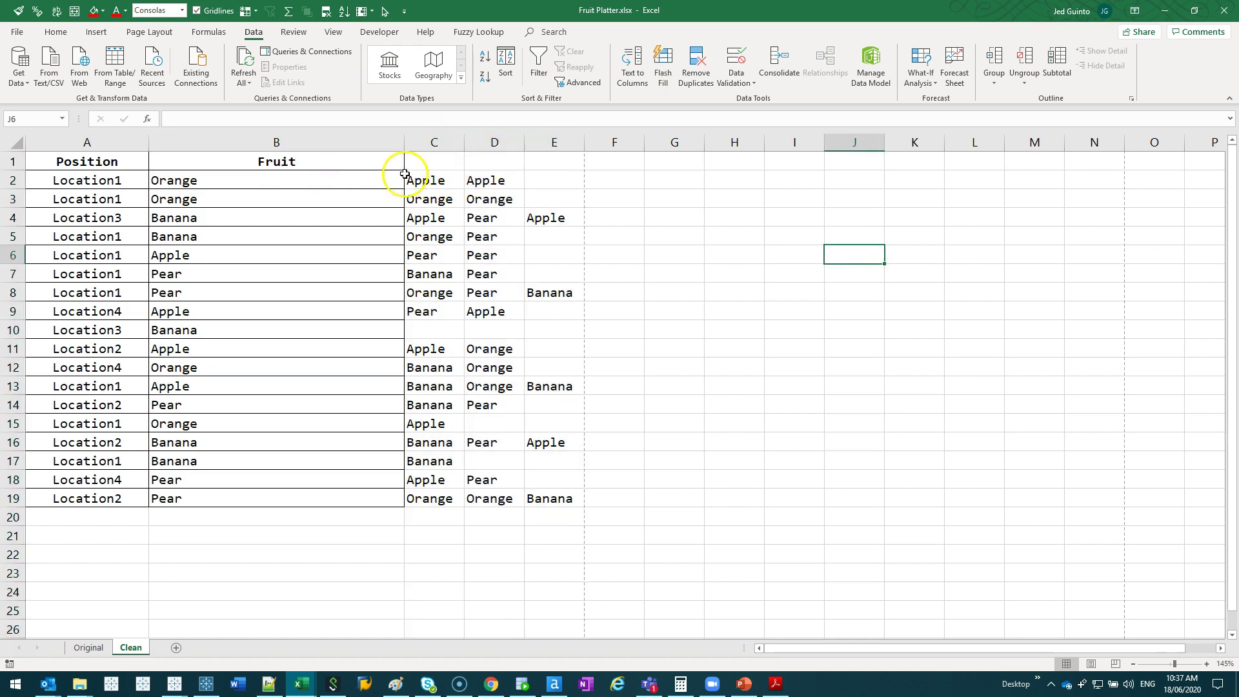
double_click(375, 165)
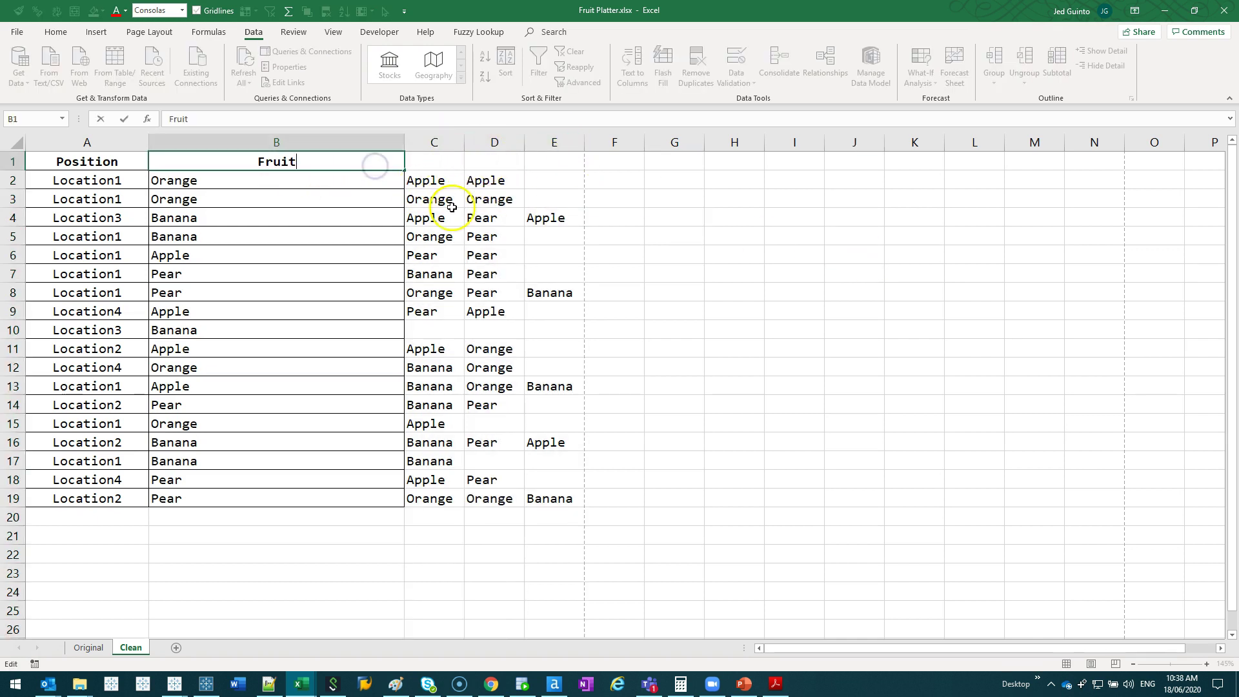
type("1")
key("Tab")
left_click(399, 163)
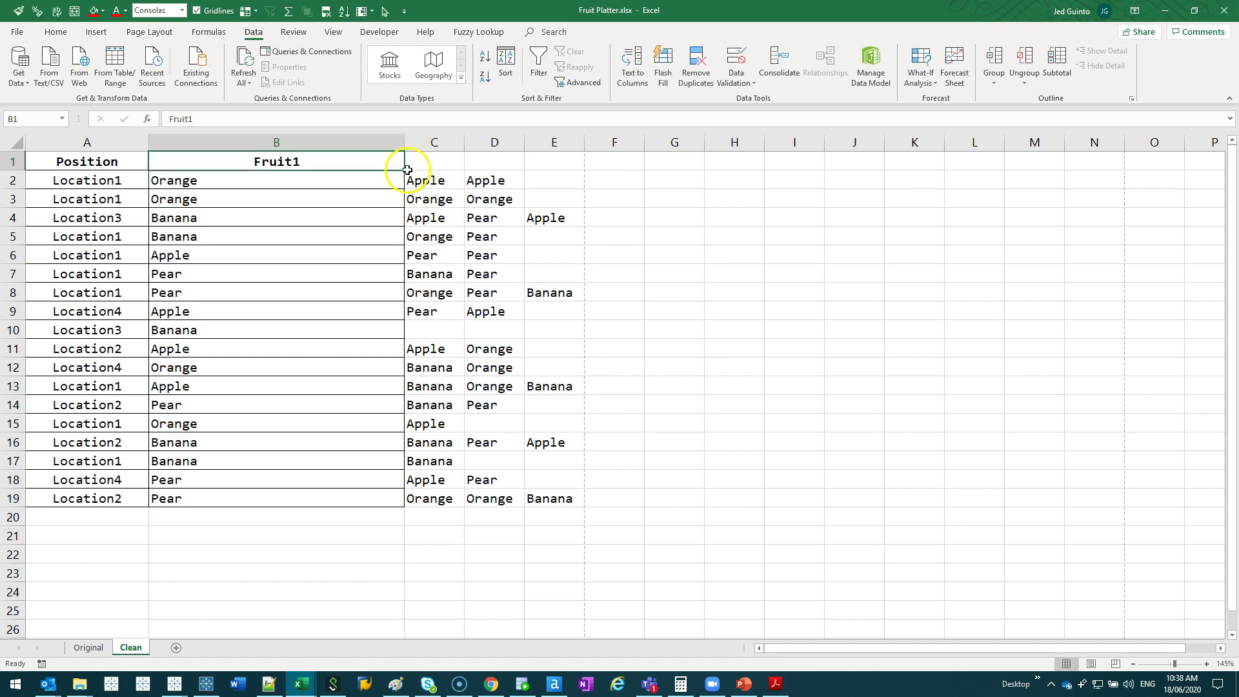
left_click_drag(405, 170, 595, 166)
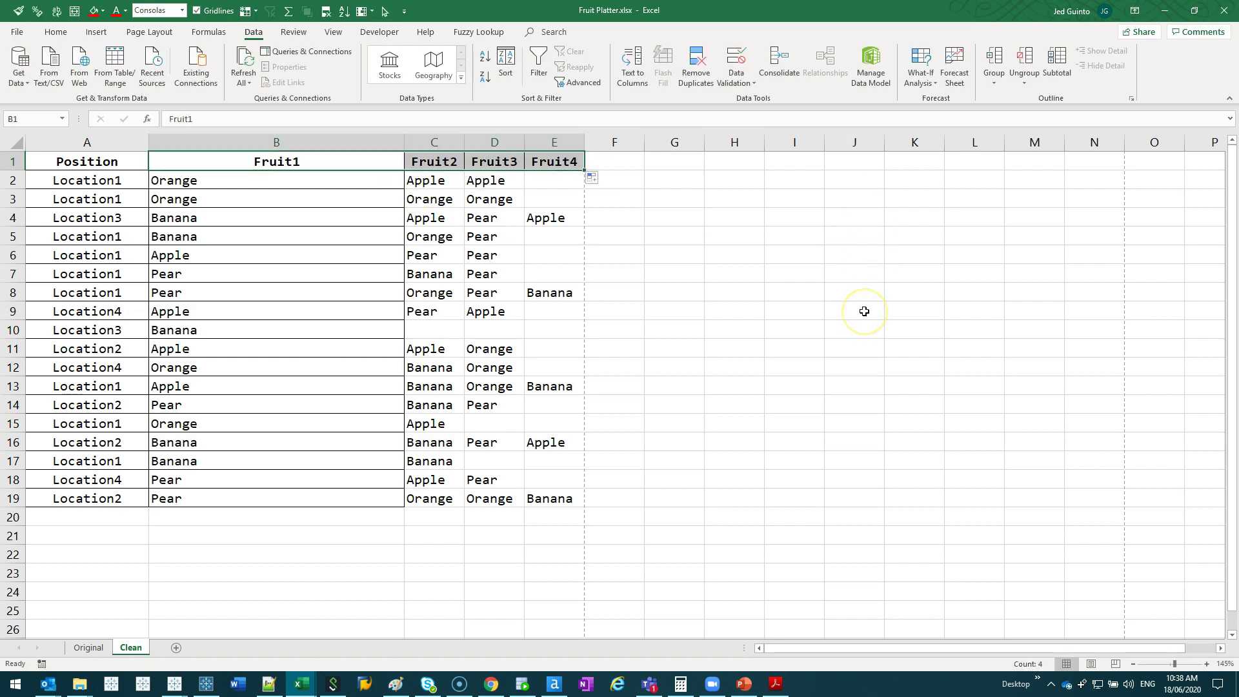
key("ctrl+z")
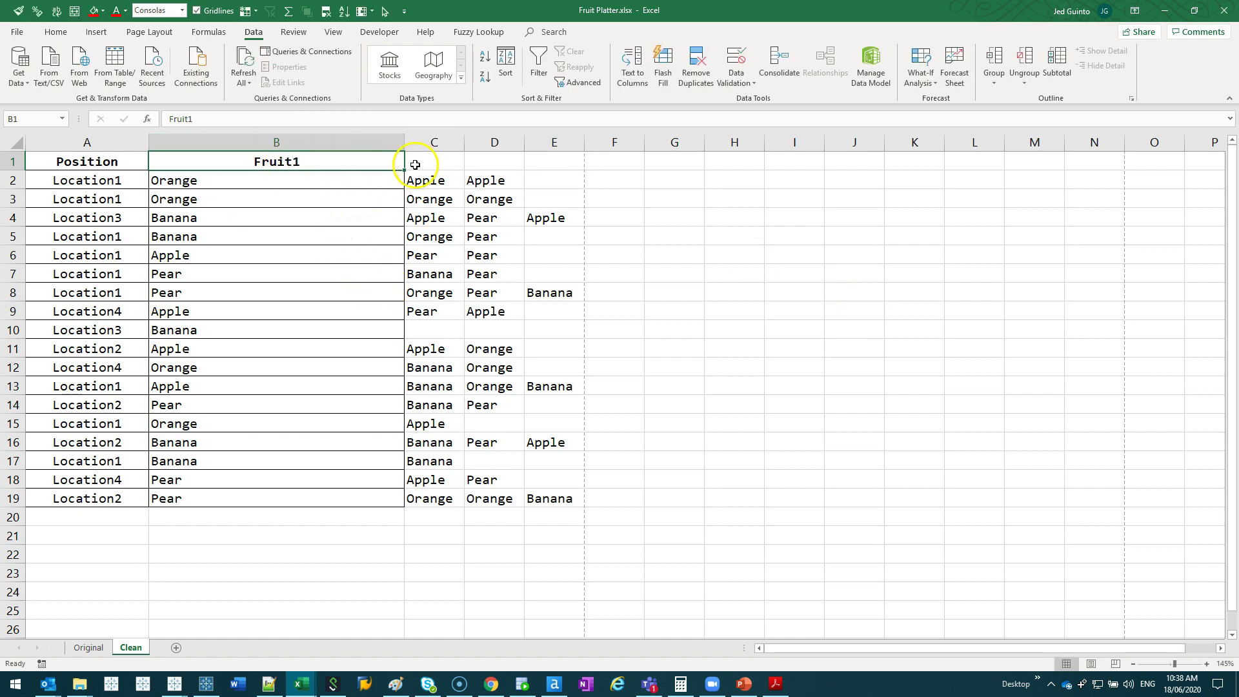
left_click_drag(413, 169, 561, 172)
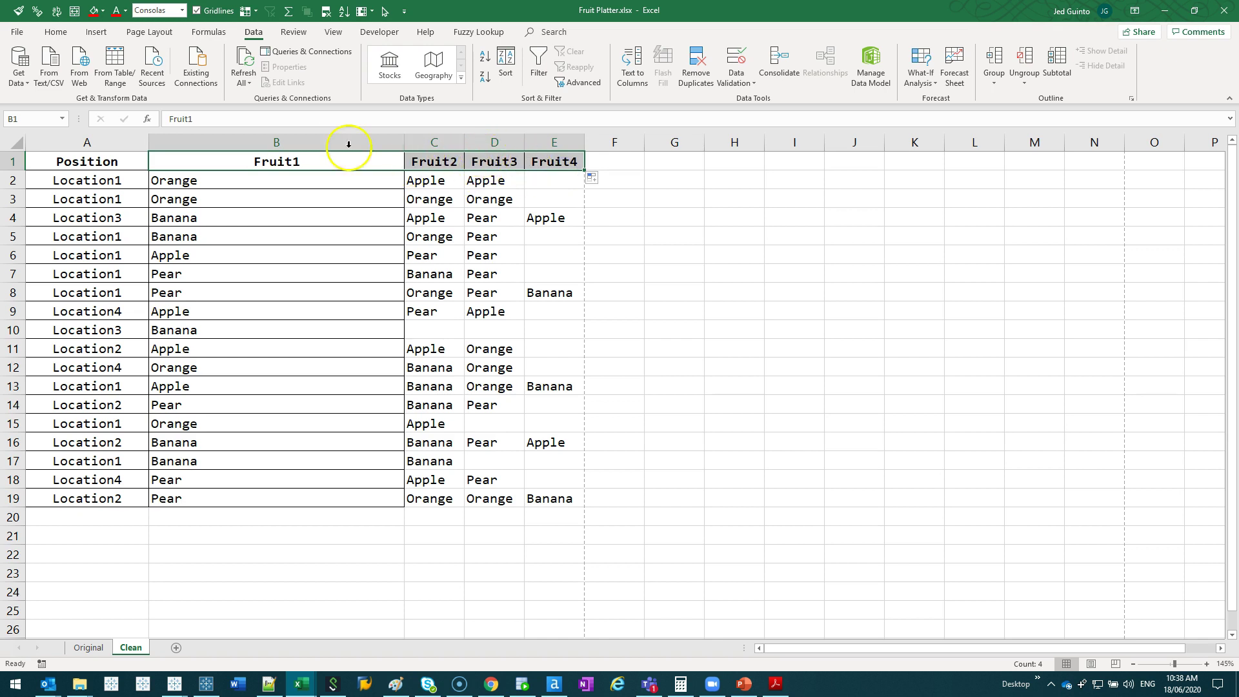
- Narrow the Fruit1 column and give columns C to E the same width
left_click(56, 31)
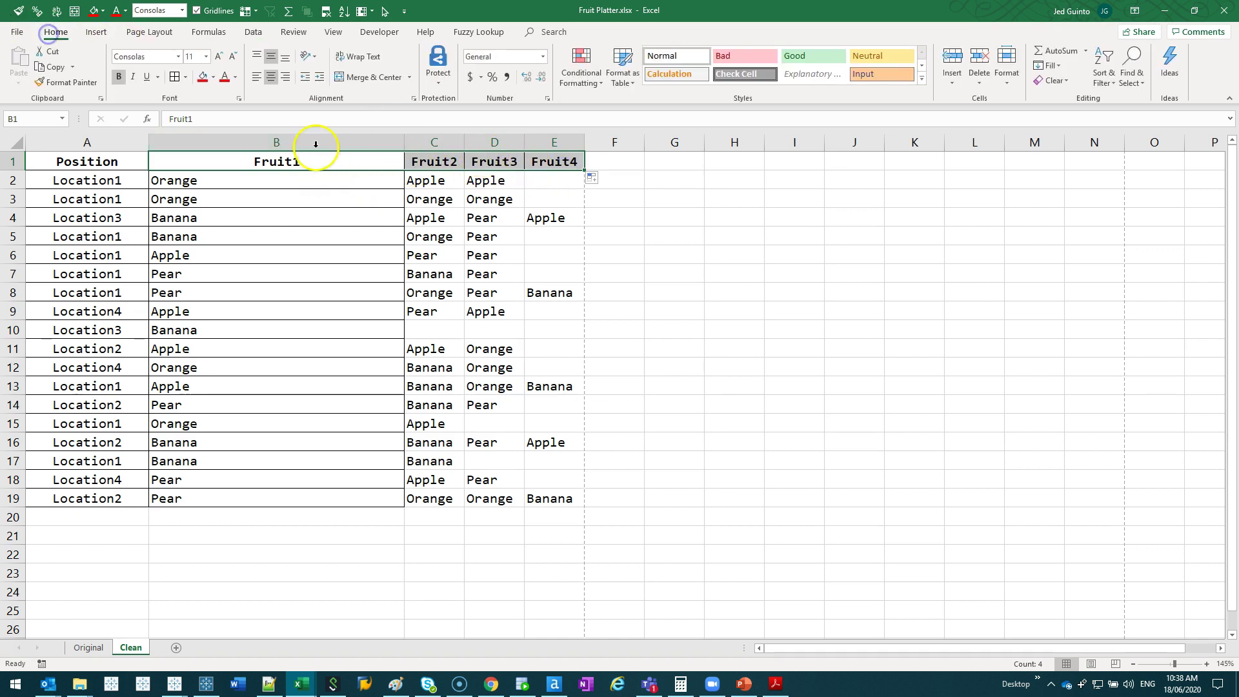
left_click(307, 137)
left_click(67, 83)
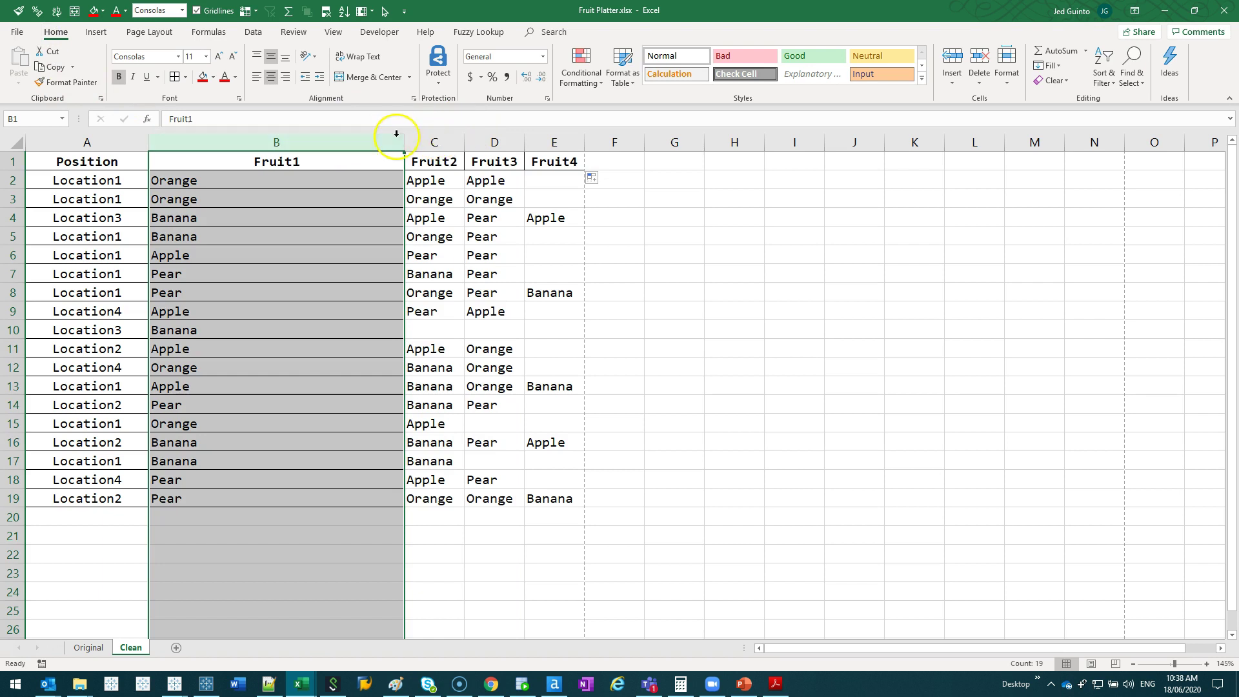
mouse_move(406, 139)
left_mouse_down()
mouse_move(244, 158)
mouse_move(254, 160)
left_mouse_up()
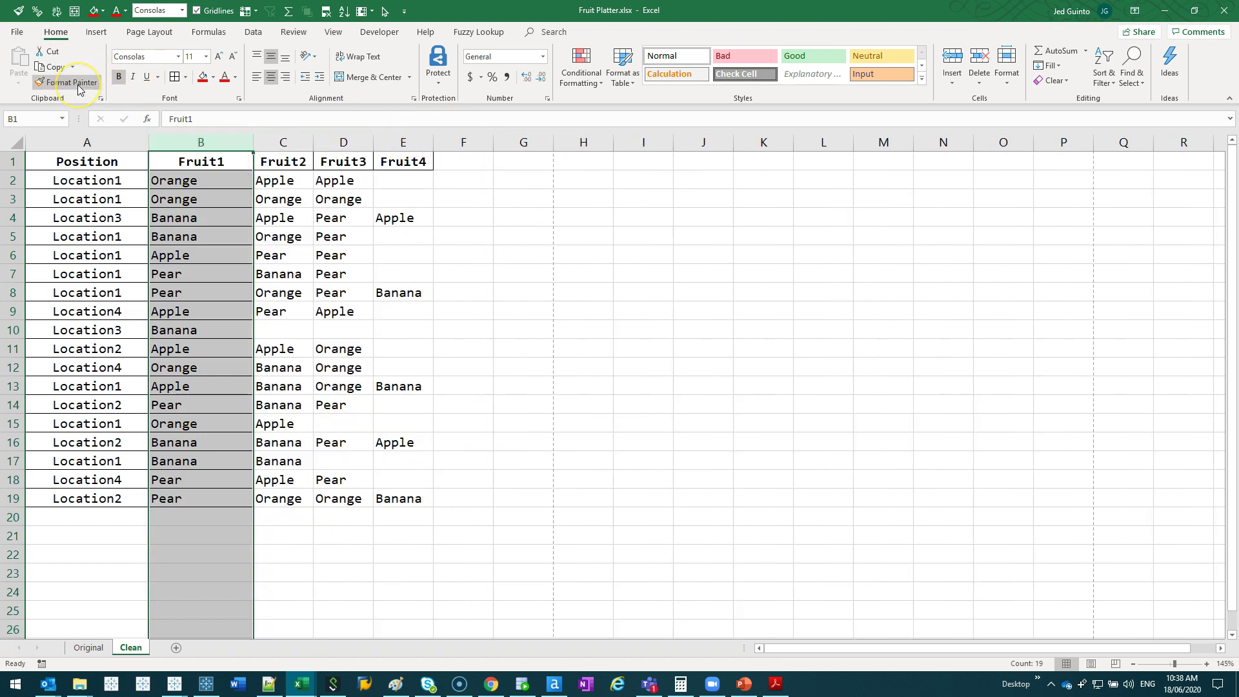
left_click(79, 87)
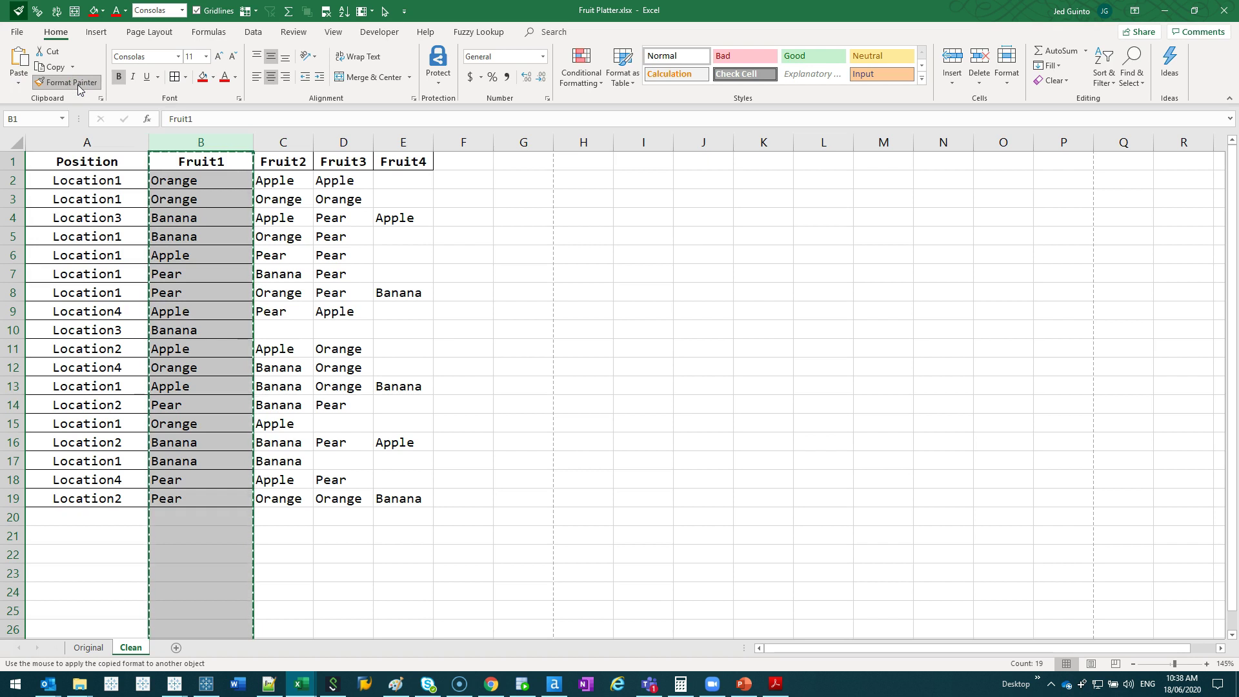
double_click(72, 88)
left_click_drag(284, 142, 395, 142)
- Centre the contents of columns B to E and save the workbook
left_click_drag(247, 135, 258, 141)
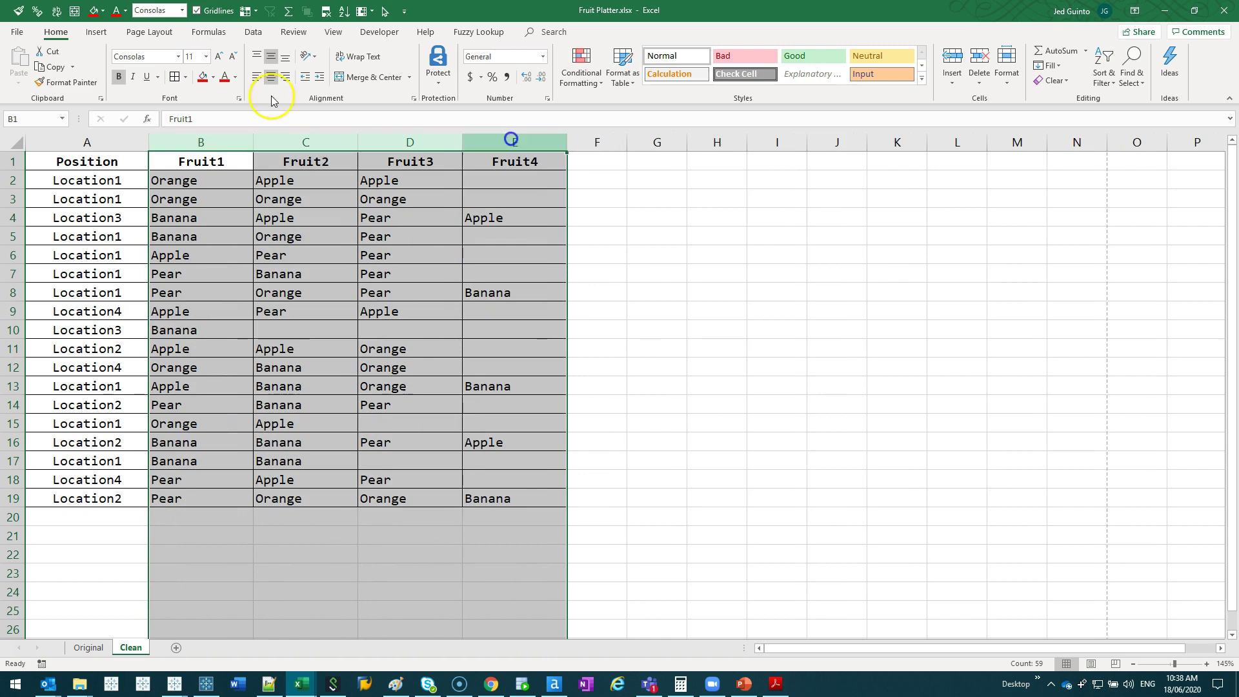
left_click(271, 77)
left_click(565, 391)
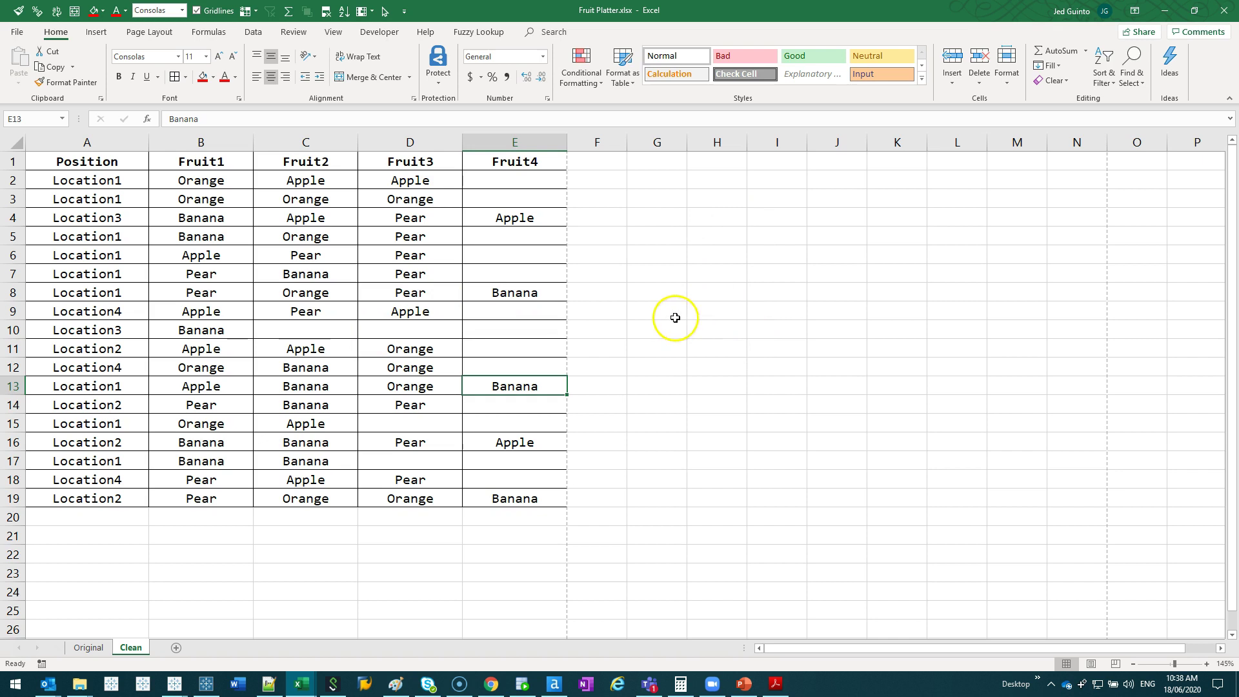
key("ctrl+s")
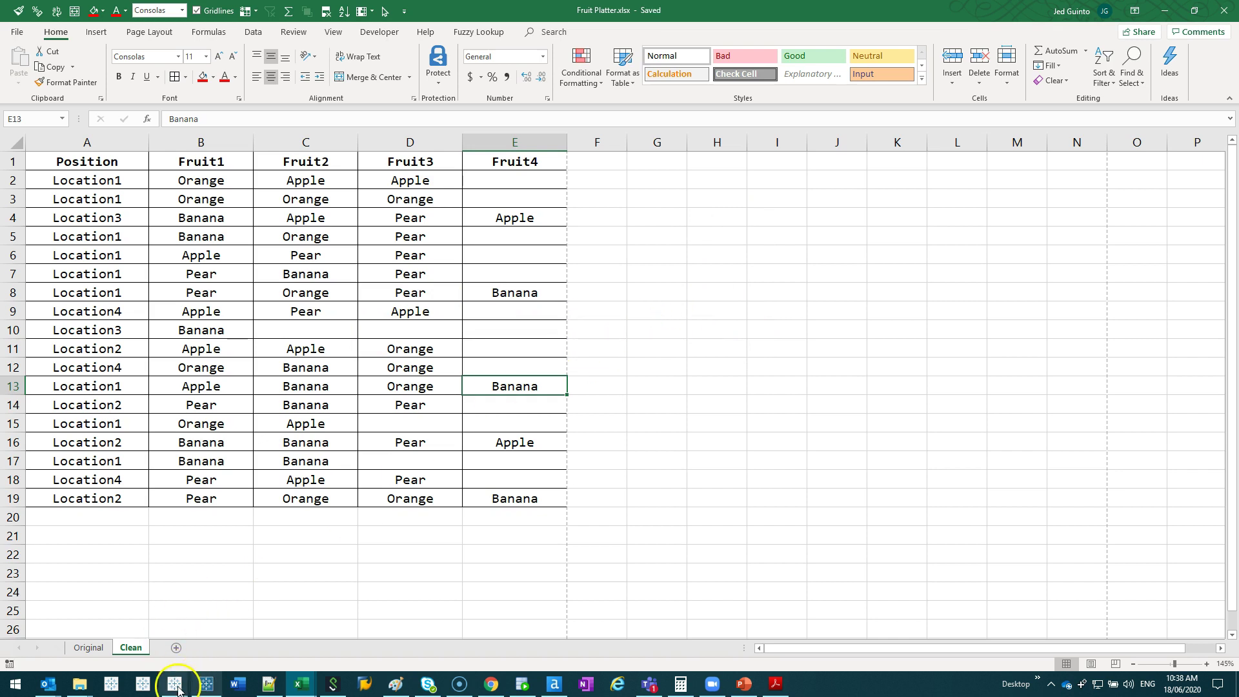
- Remove the Sheet1 table from the data source and close Tableau without saving
mouse_move(174, 683)
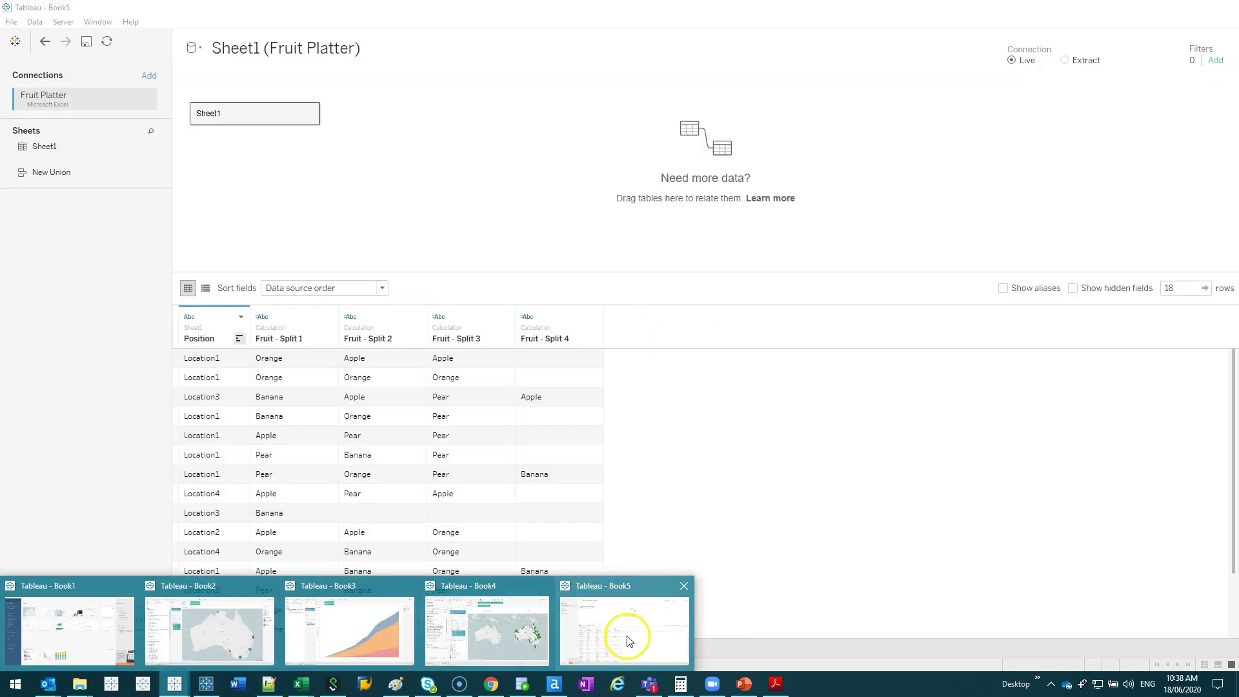
left_click(629, 641)
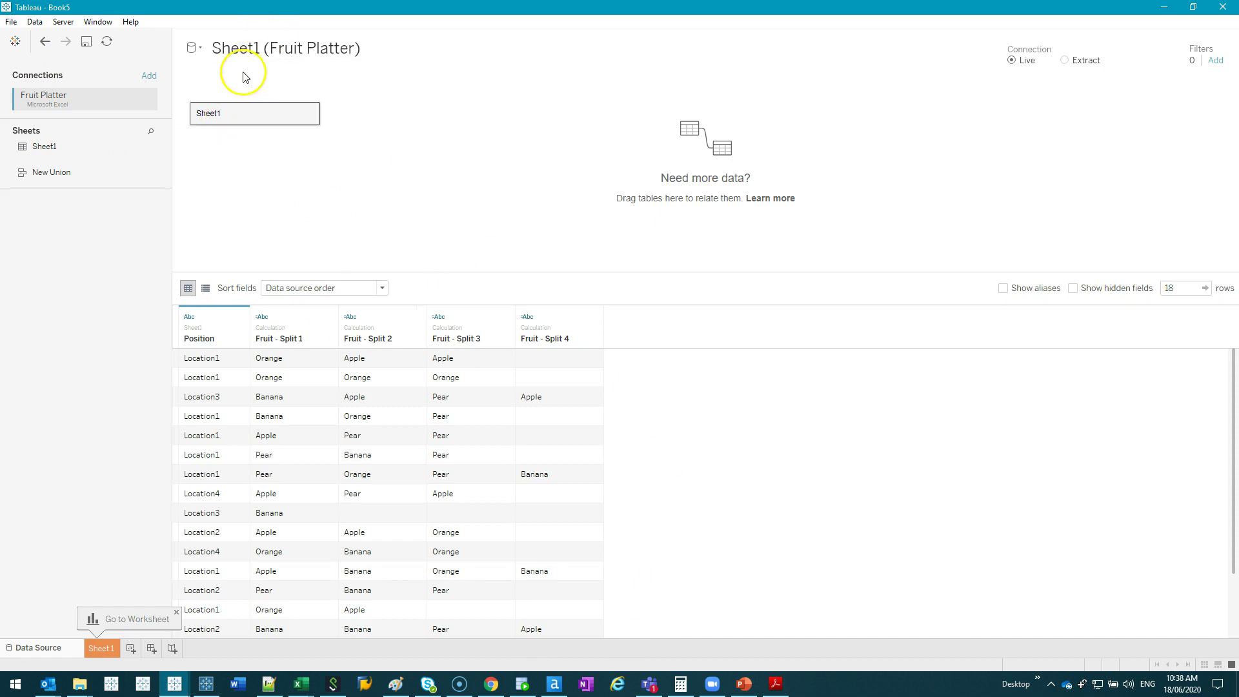
left_click_drag(258, 112, 102, 350)
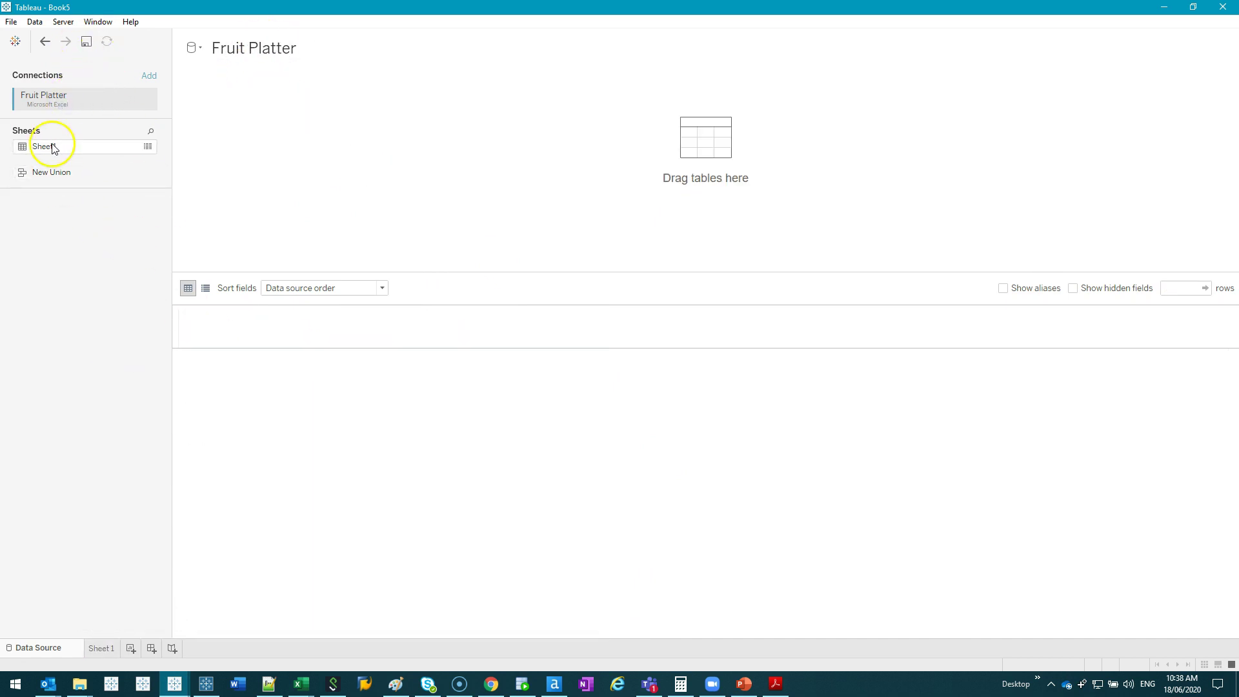
left_click(146, 100)
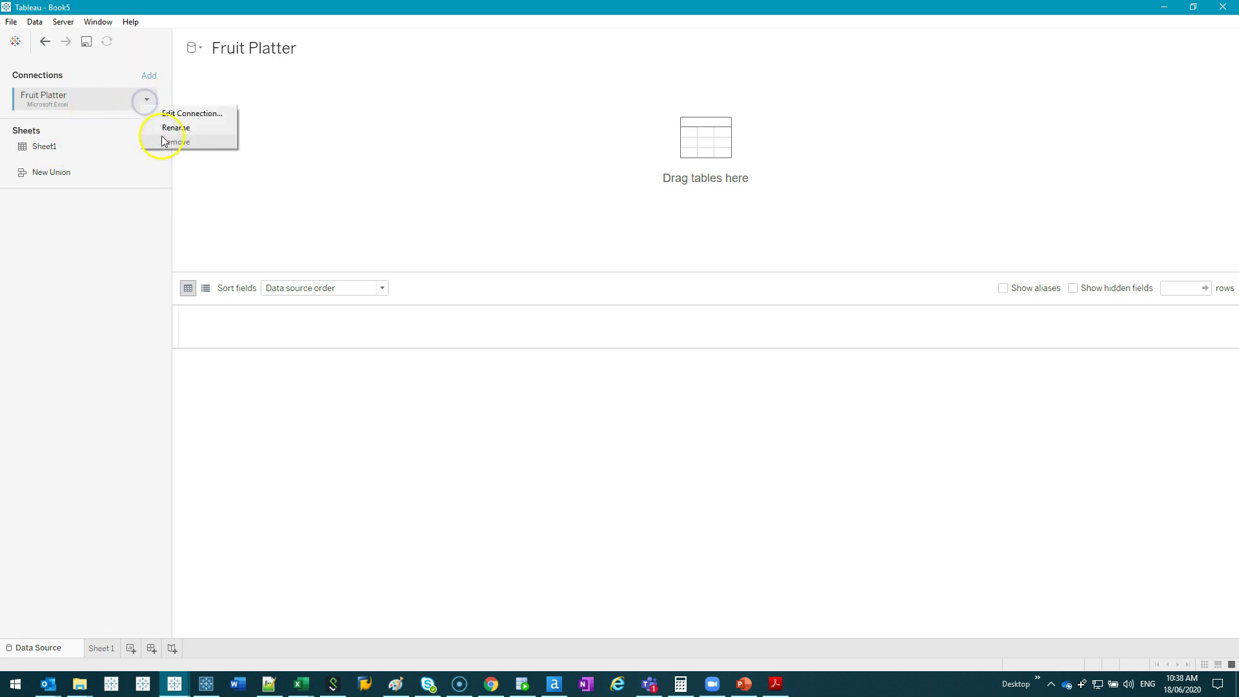
left_click(103, 231)
left_click(1223, 7)
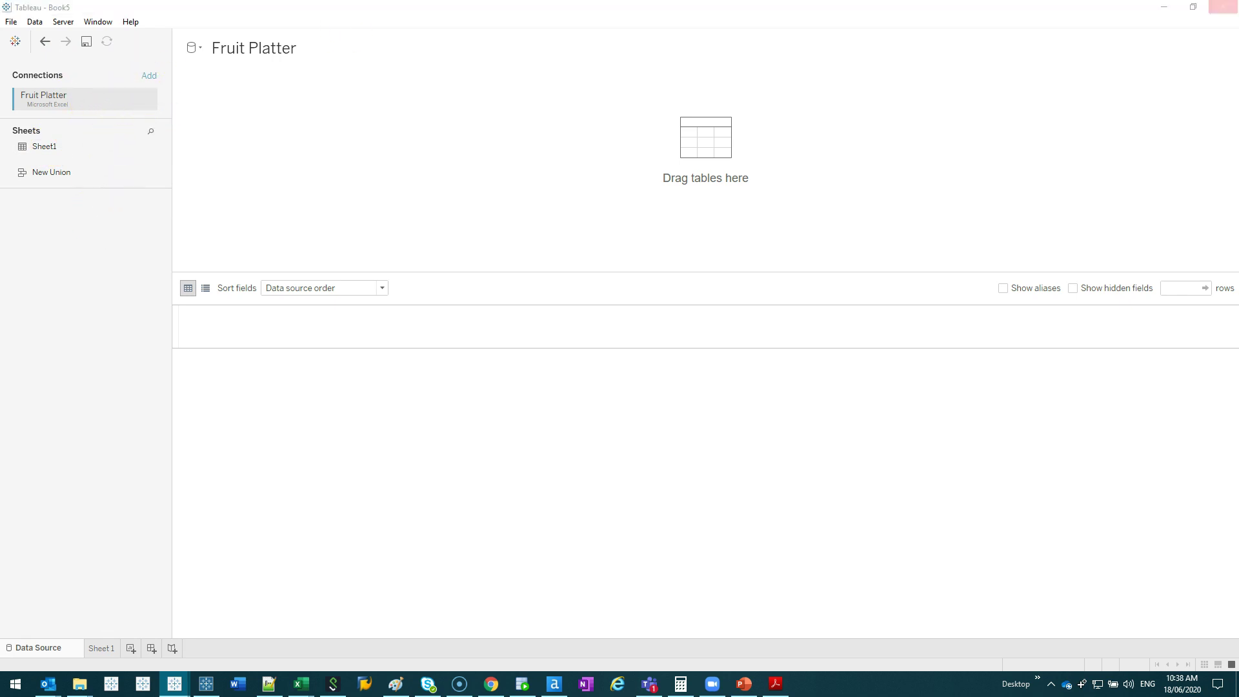
left_click(645, 358)
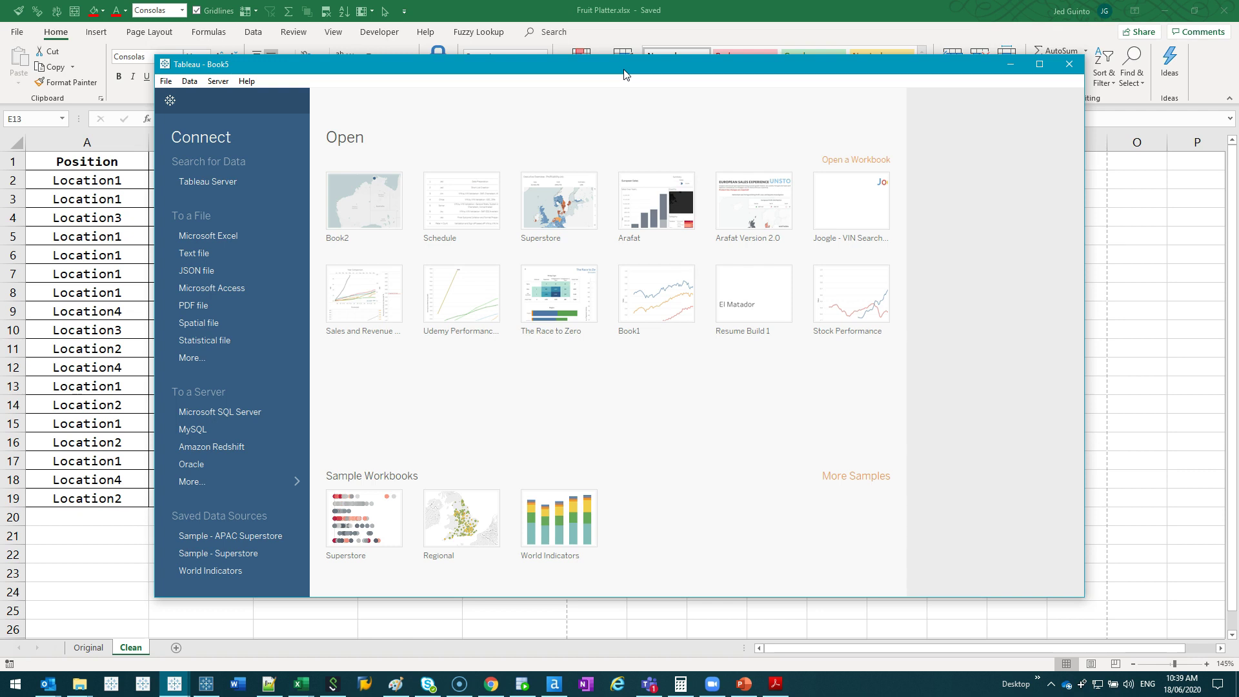
- Load Fruit Platter.xlsx from Downloads into Tableau and add the Clean sheet
left_click(80, 684)
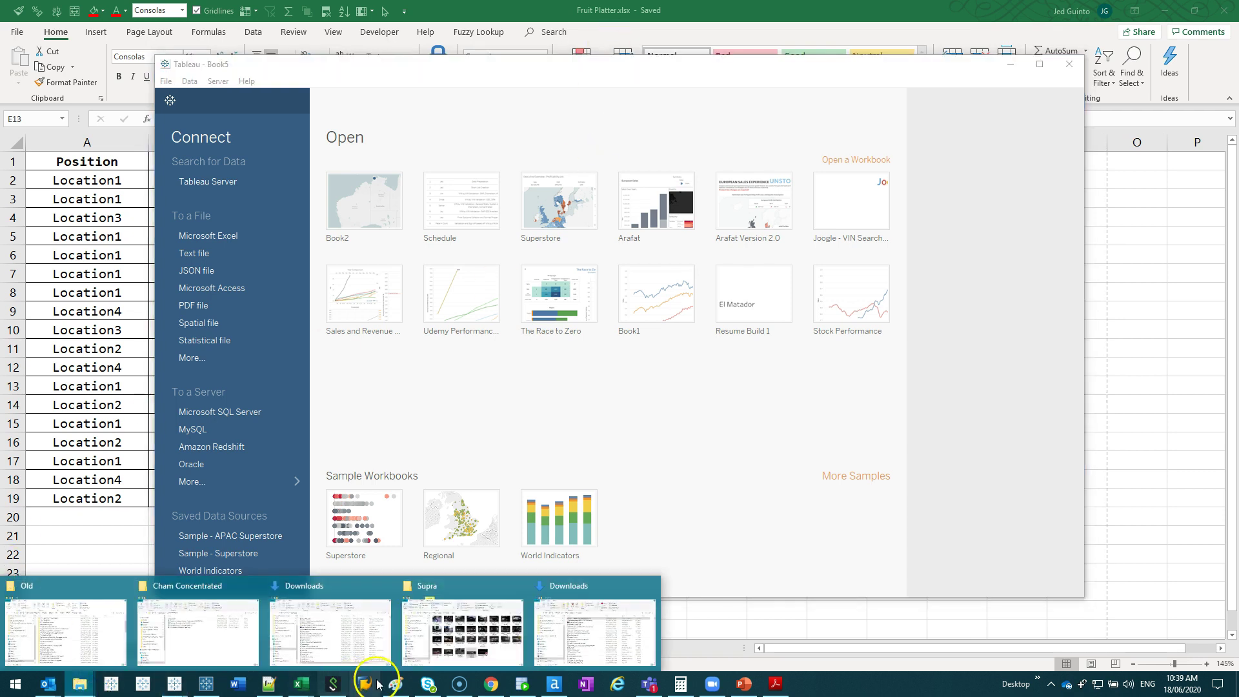
left_click(355, 636)
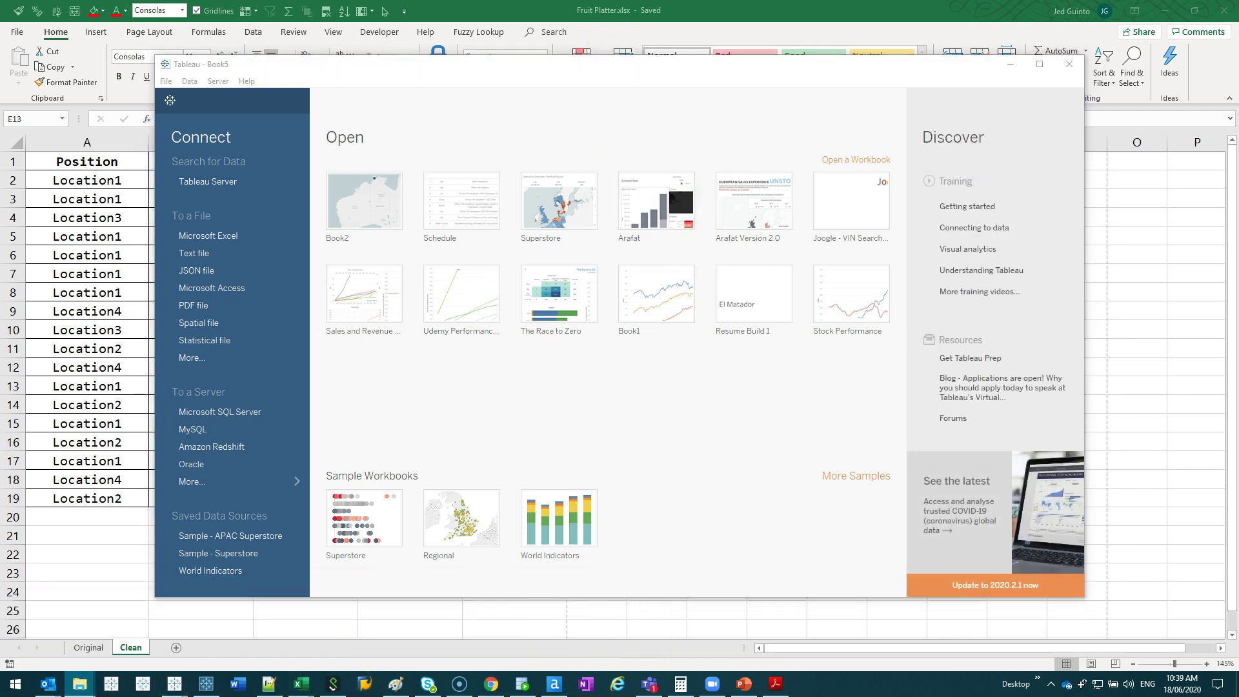
left_click_drag(572, 316, 429, 368)
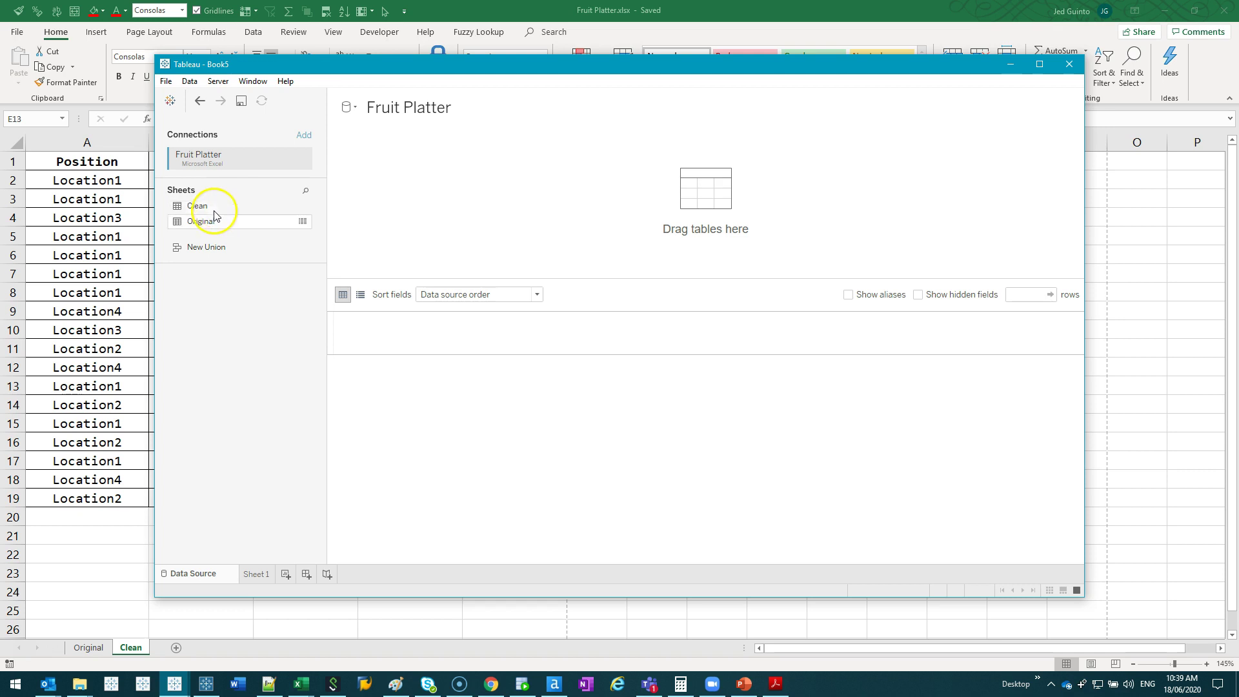
left_click_drag(194, 205, 384, 186)
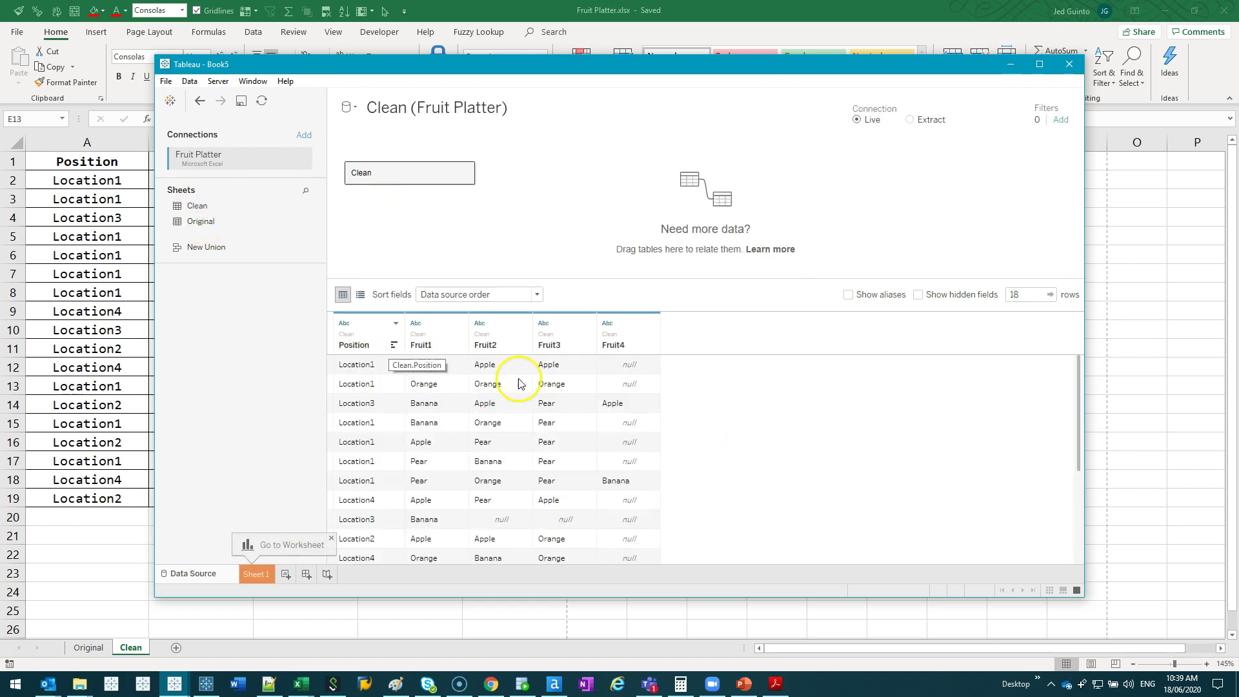
- Maximize Tableau, check the Fruit1 data type, and select the Fruit1 through Fruit4 columns
left_click_drag(575, 65, 545, 77)
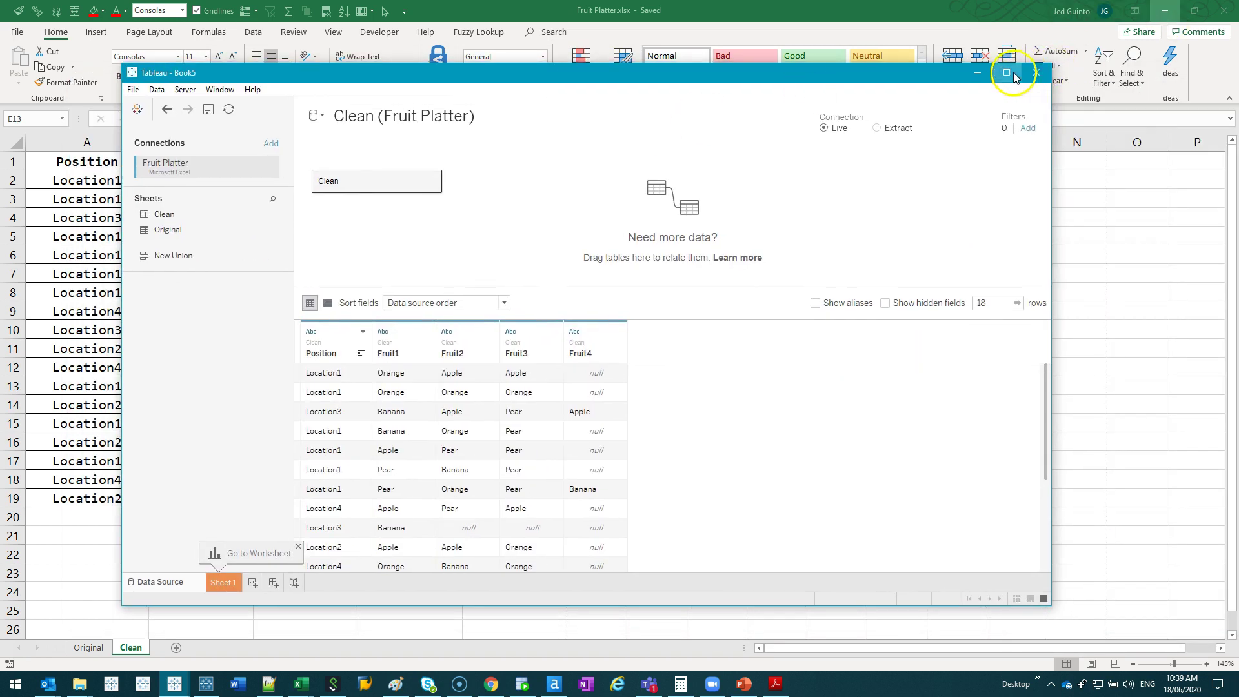
left_click(1006, 72)
left_click(272, 332)
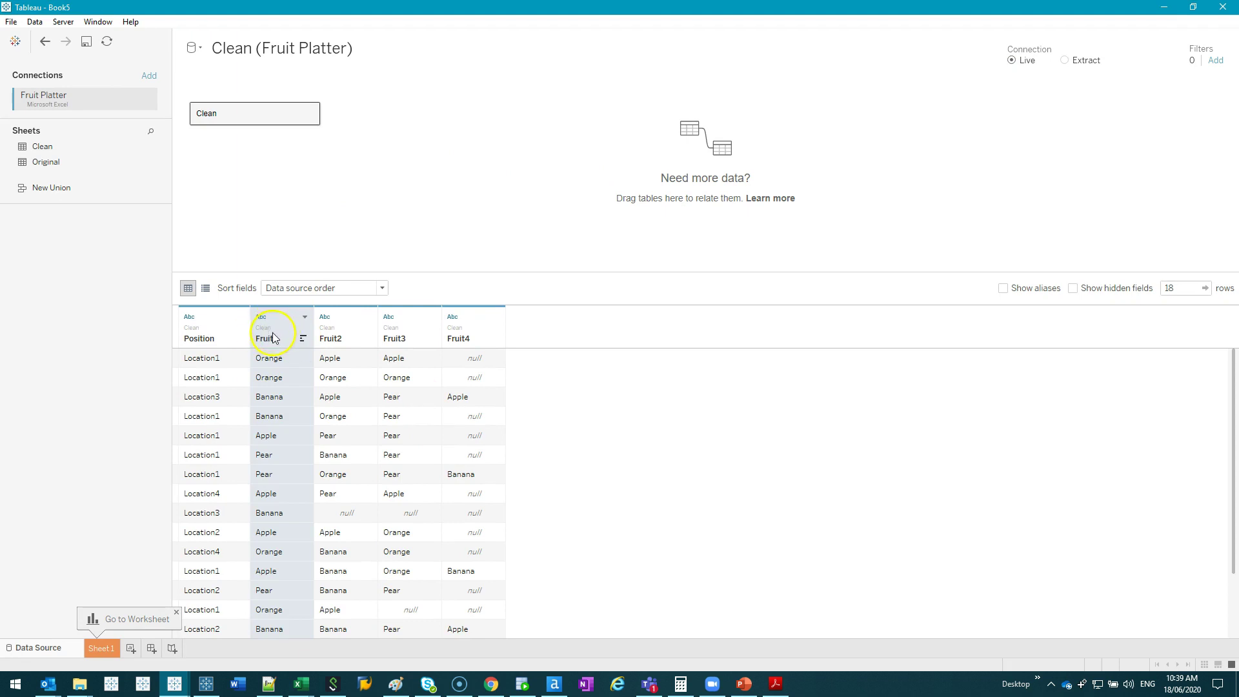
left_click(457, 398)
left_click(269, 337)
left_click(262, 316)
key("Escape")
left_click(294, 327)
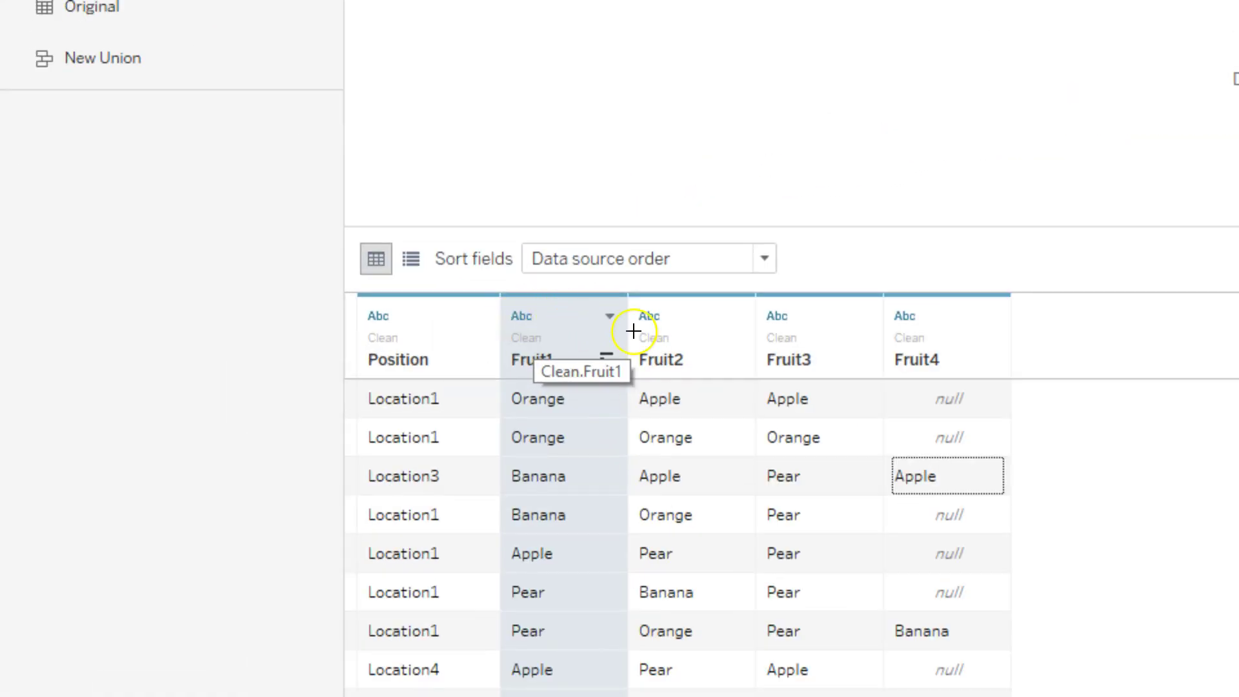
left_click_drag(638, 328, 527, 326)
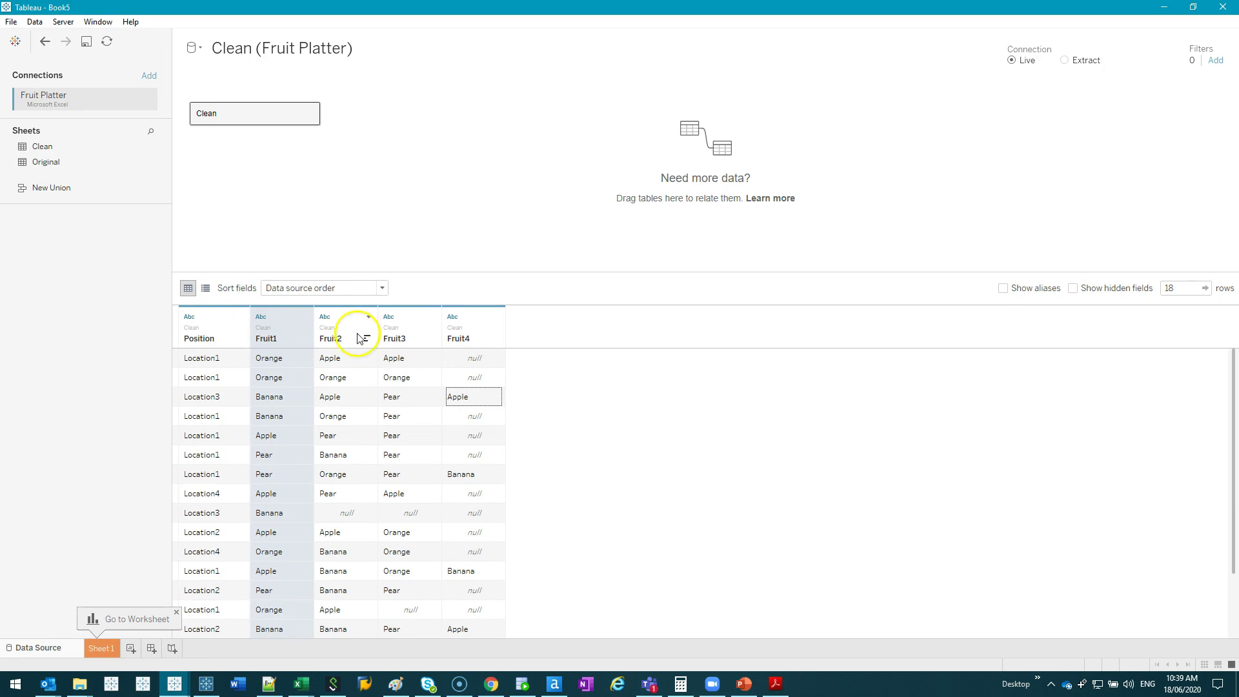
left_click(462, 330, "shift")
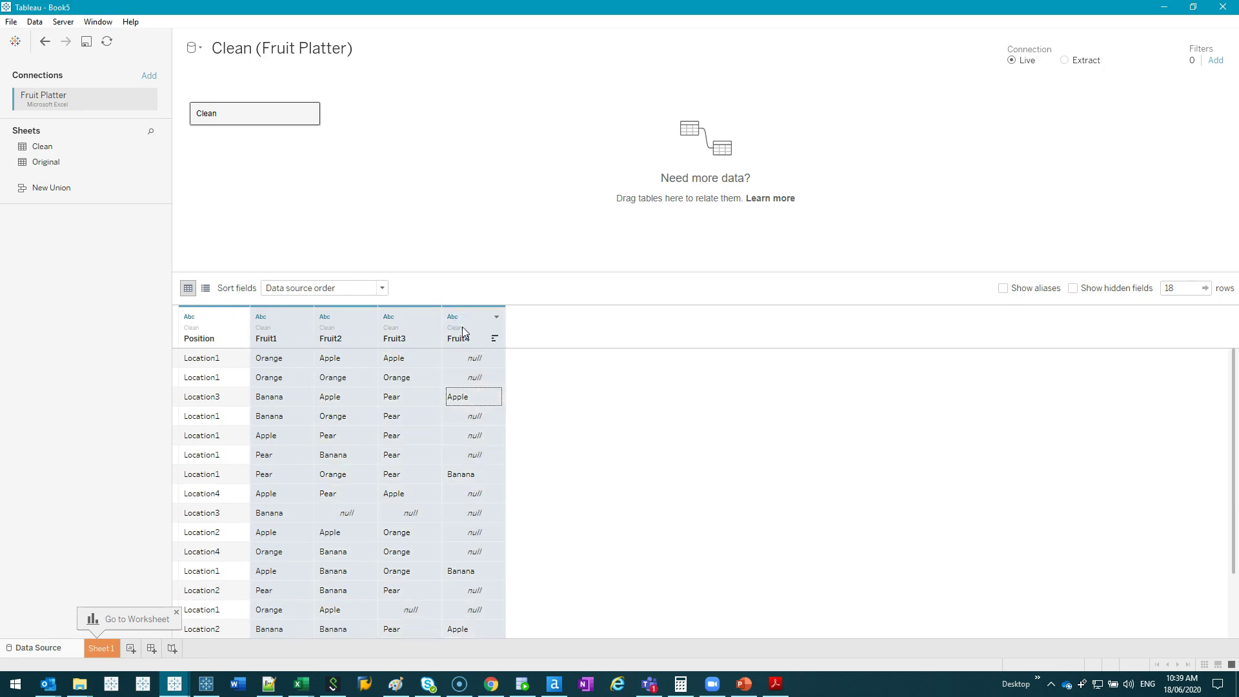
- Pivot Fruit1–Fruit4 into Pivot Field Names and Pivot Field Values, giving 72 rows
right_click(462, 326)
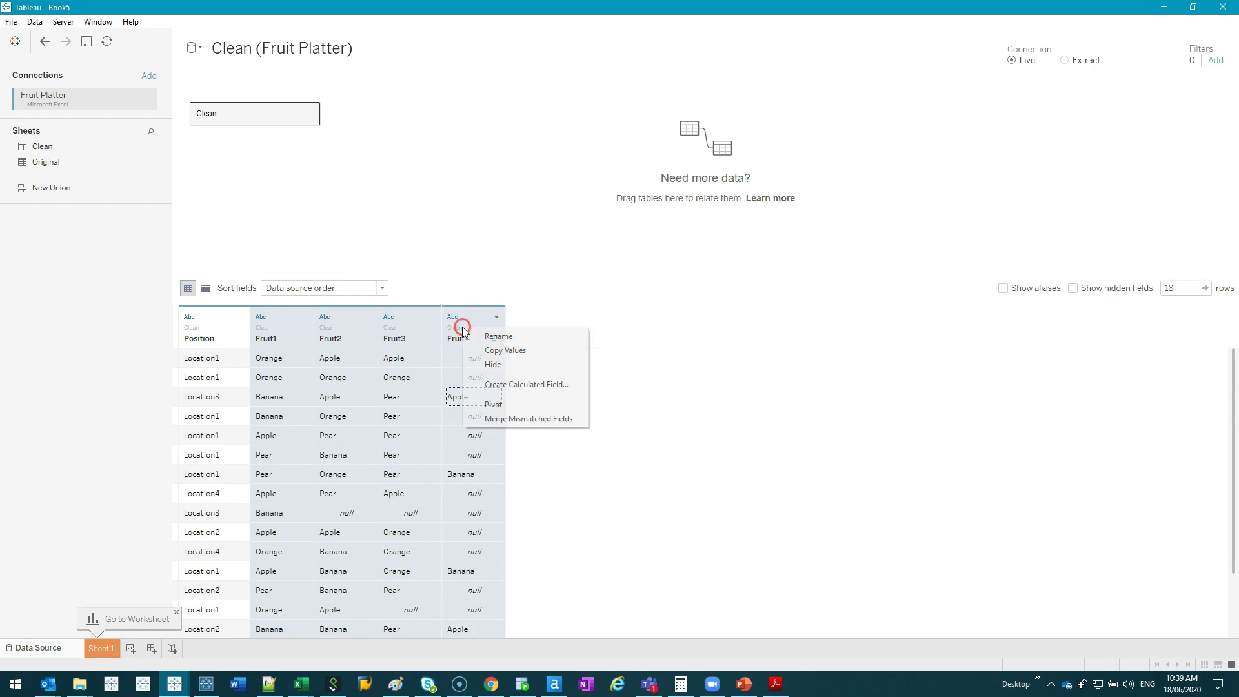
left_click(521, 406)
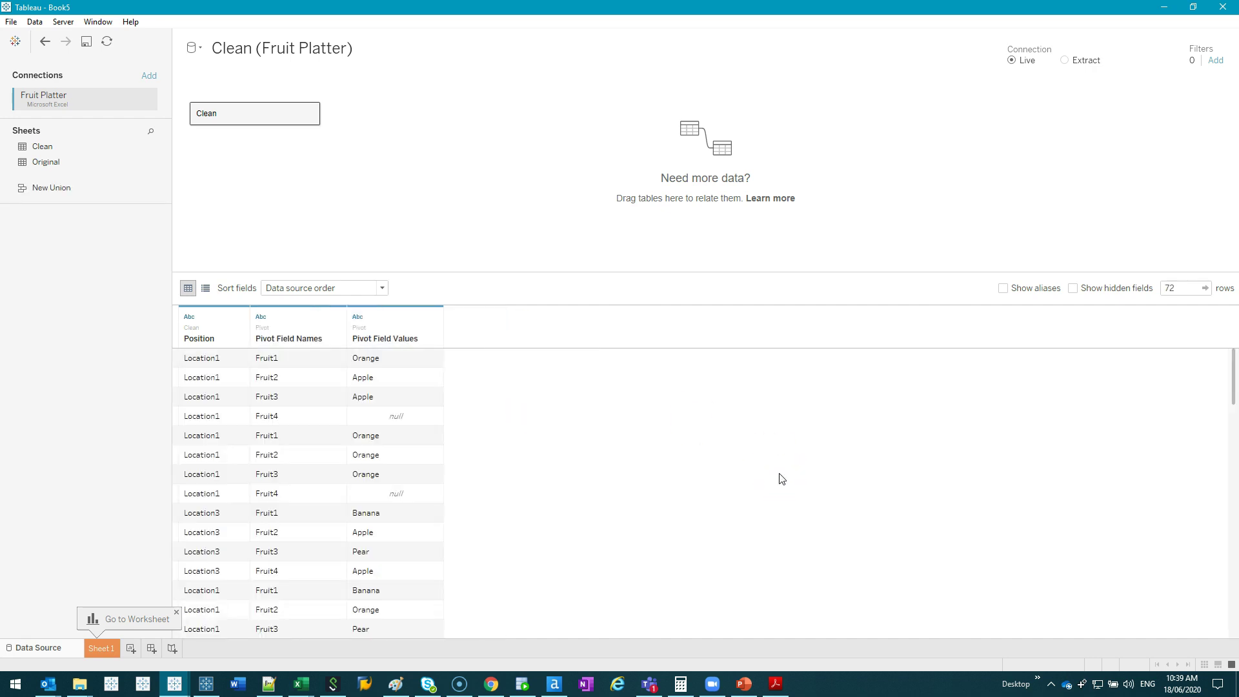
left_click_drag(728, 361, 742, 629)
left_click_drag(652, 415, 1114, 420)
mouse_move(731, 365)
left_mouse_down()
mouse_move(1103, 590)
mouse_move(1097, 609)
left_mouse_up()
left_click_drag(771, 621, 1065, 622)
mouse_move(663, 416)
left_mouse_down()
mouse_move(691, 593)
mouse_move(748, 620)
left_mouse_up()
mouse_move(755, 391)
left_mouse_down()
mouse_move(1009, 390)
mouse_move(875, 450)
left_mouse_up()
mouse_move(700, 448)
left_mouse_down()
mouse_move(713, 526)
mouse_move(741, 520)
left_mouse_up()
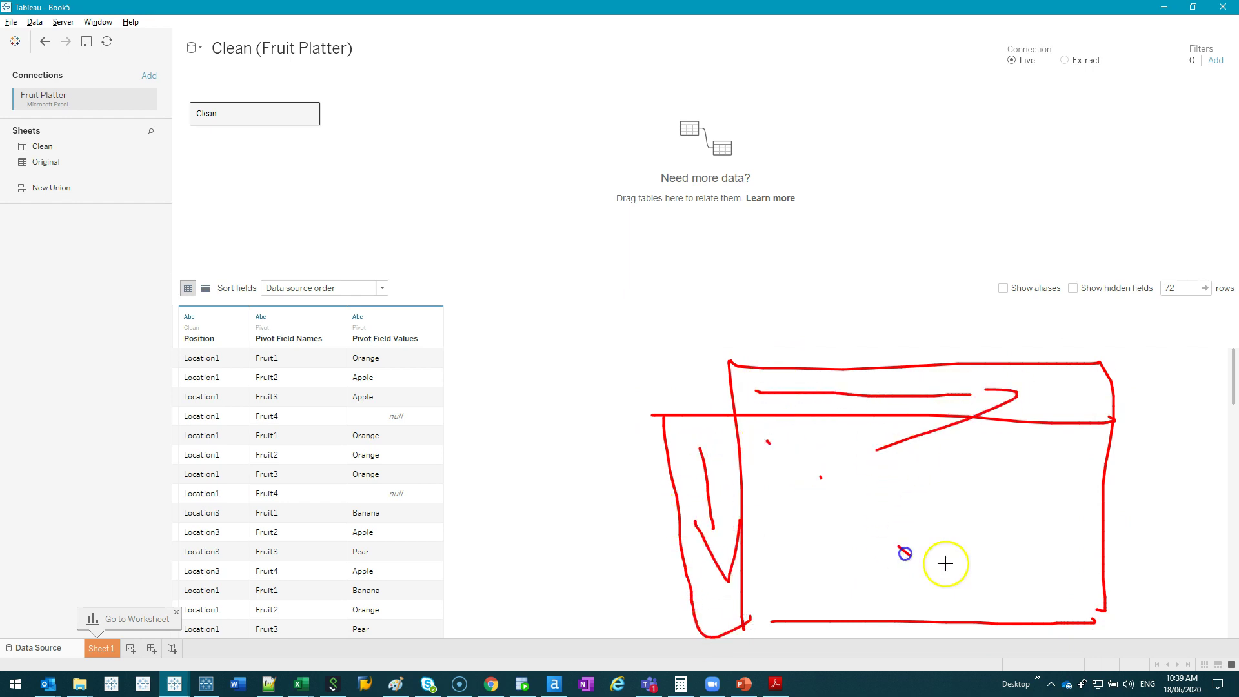
- Mark up the pivoted rows, point out the null Fruit4 values, and reveal Excel
key("e")
left_click_drag(602, 314, 650, 597)
mouse_move(945, 328)
left_mouse_down()
mouse_move(664, 567)
mouse_move(642, 571)
left_mouse_up()
left_click_drag(670, 344, 714, 584)
left_click_drag(751, 373, 784, 524)
left_click_drag(834, 329, 888, 547)
left_click_drag(988, 347, 1010, 467)
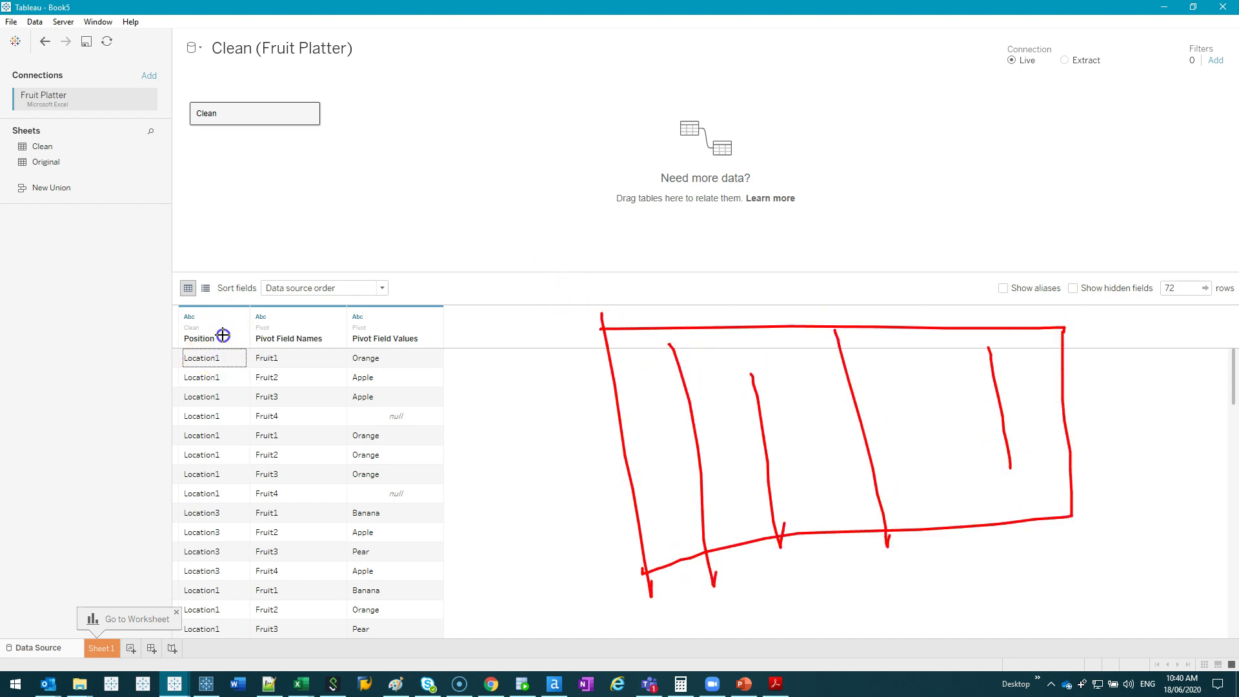
mouse_move(247, 346)
left_mouse_down()
mouse_move(320, 323)
mouse_move(329, 335)
left_mouse_up()
left_click_drag(313, 438, 307, 562)
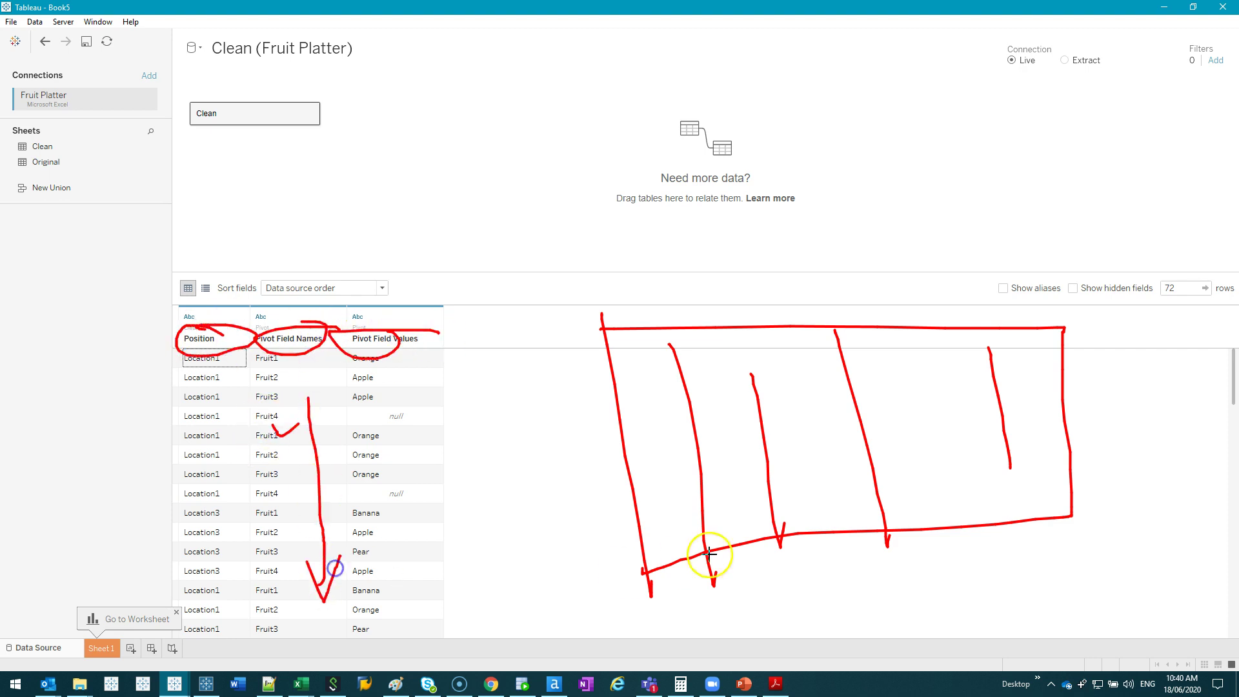
key("Escape")
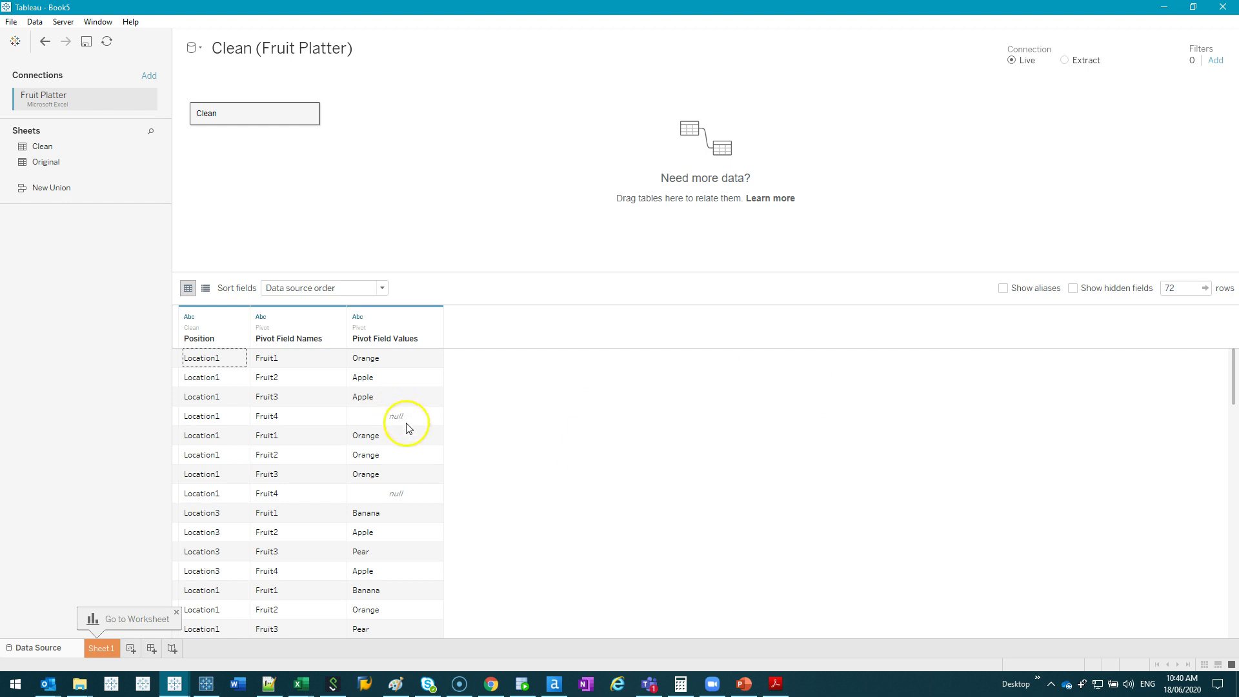
left_click(408, 424)
left_click(397, 493)
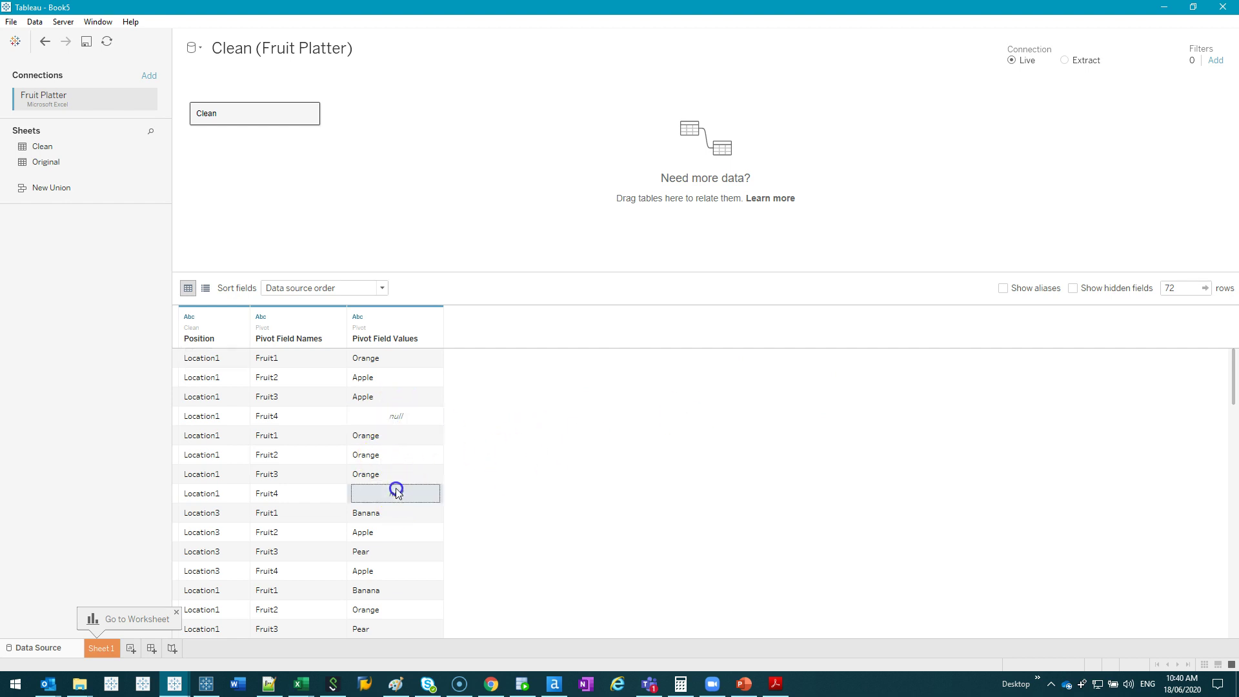
left_click_drag(664, 7, 1115, 253)
- Shade blank cells in columns B to E light red with an Equal To rule
left_click(524, 294)
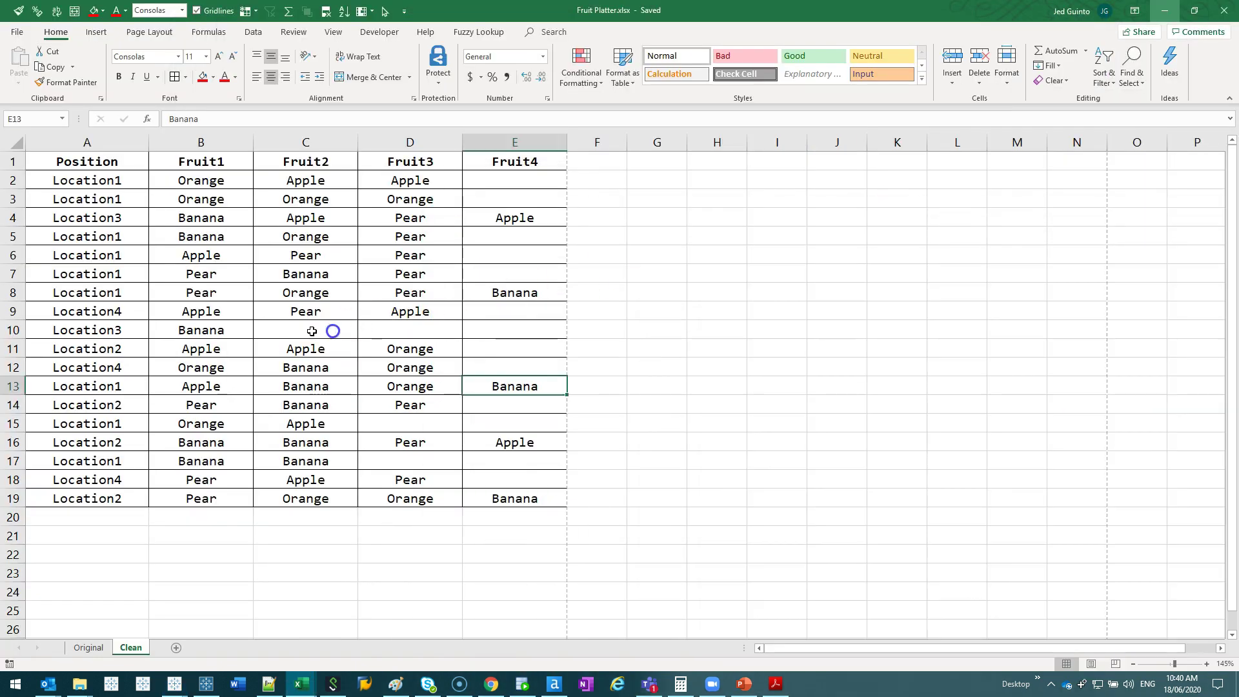
left_click_drag(332, 329, 393, 327)
left_click_drag(530, 311, 533, 365, "ctrl")
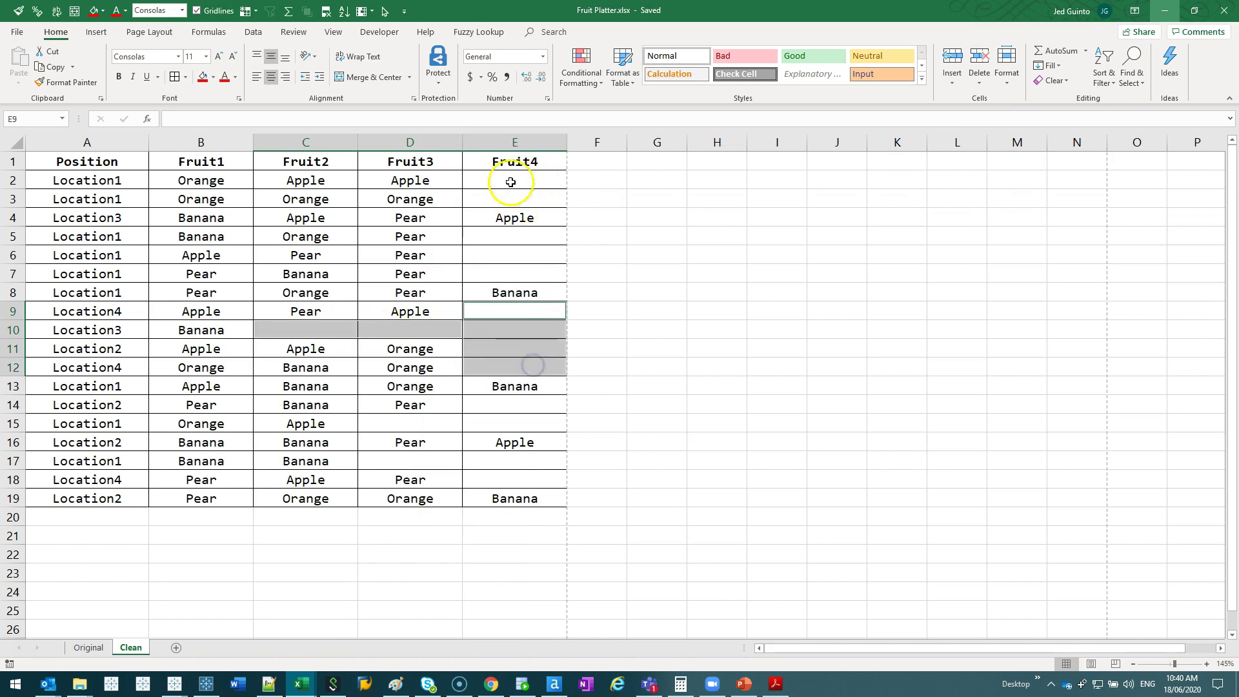
left_click_drag(514, 142, 163, 173)
left_click(584, 65)
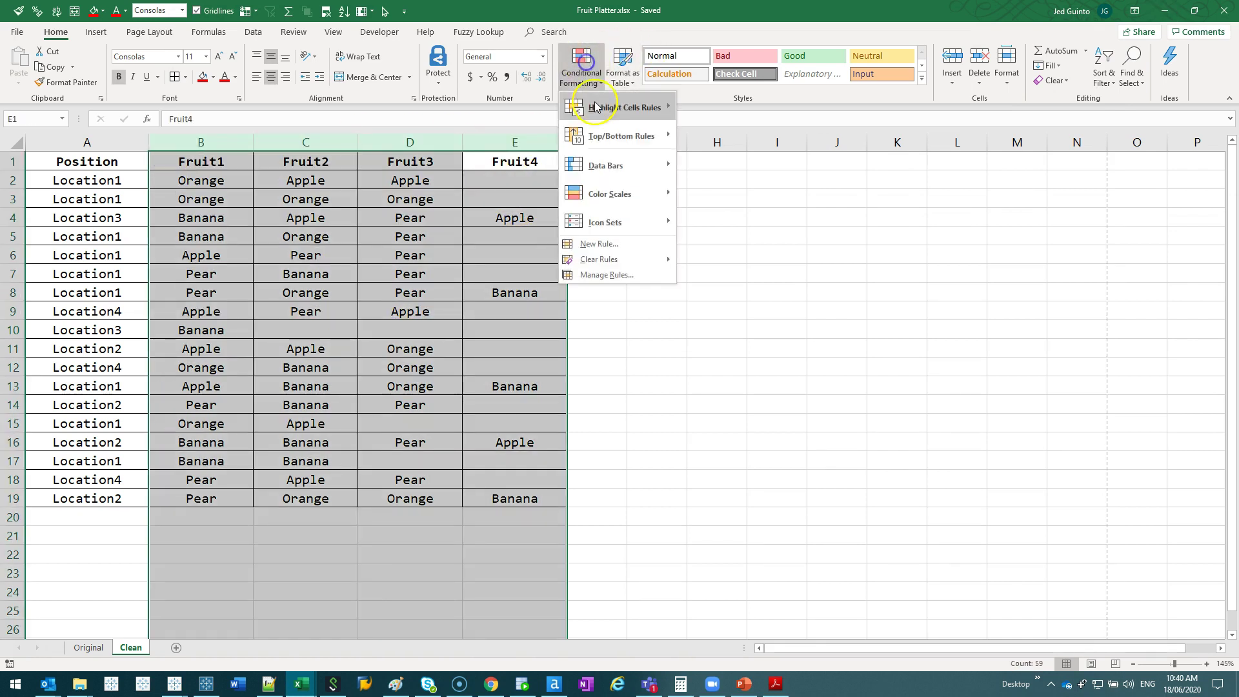
mouse_move(621, 102)
left_click(715, 191)
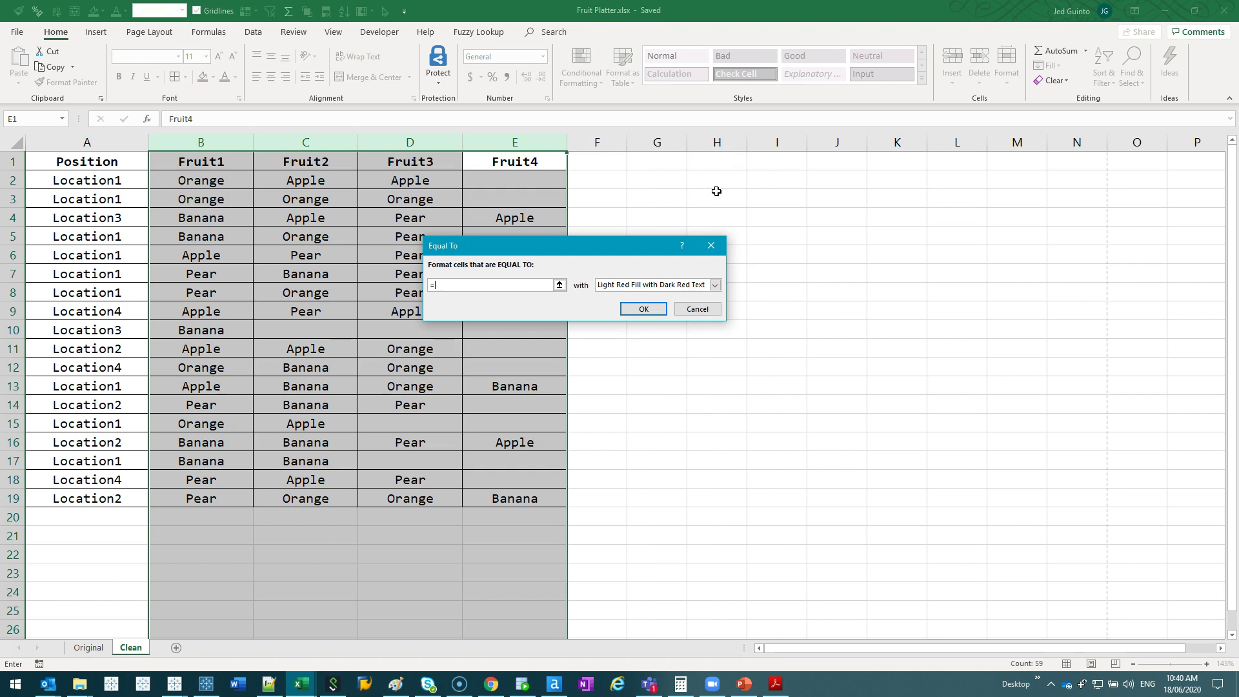
key("Return")
- Point out the shaded empty Fruit4 cells and return to Tableau full screen
left_click_drag(534, 183, 527, 282)
key("alt+Tab")
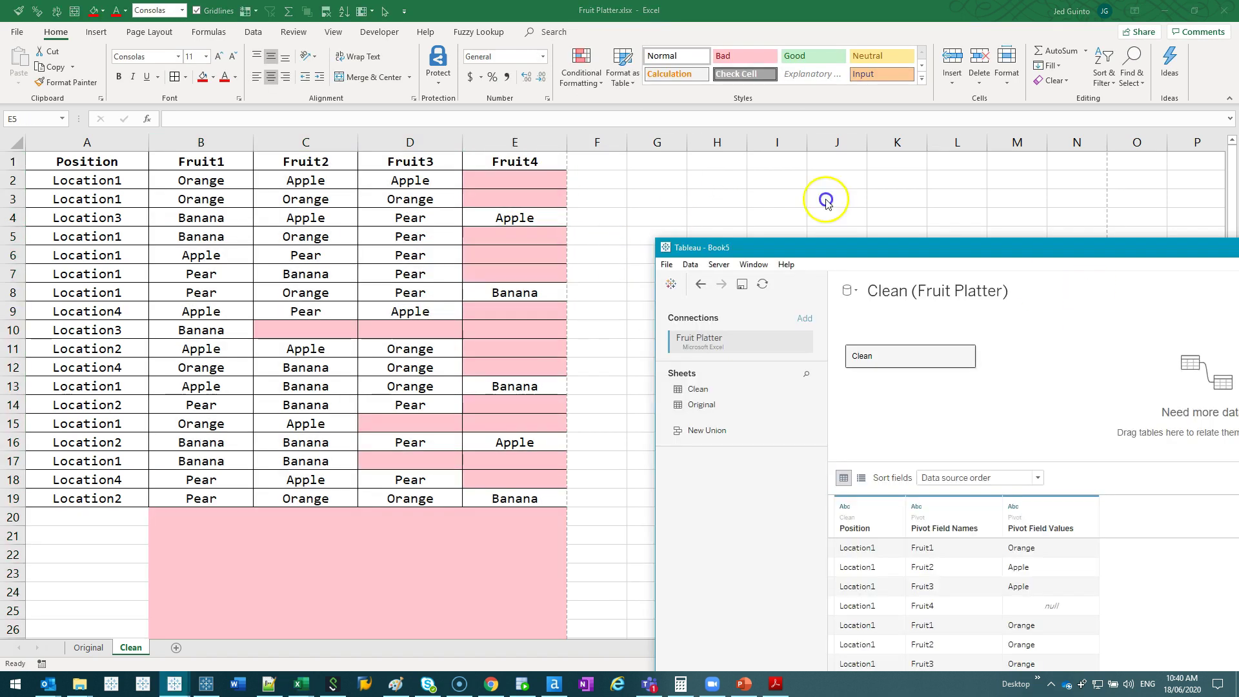
double_click(1030, 248)
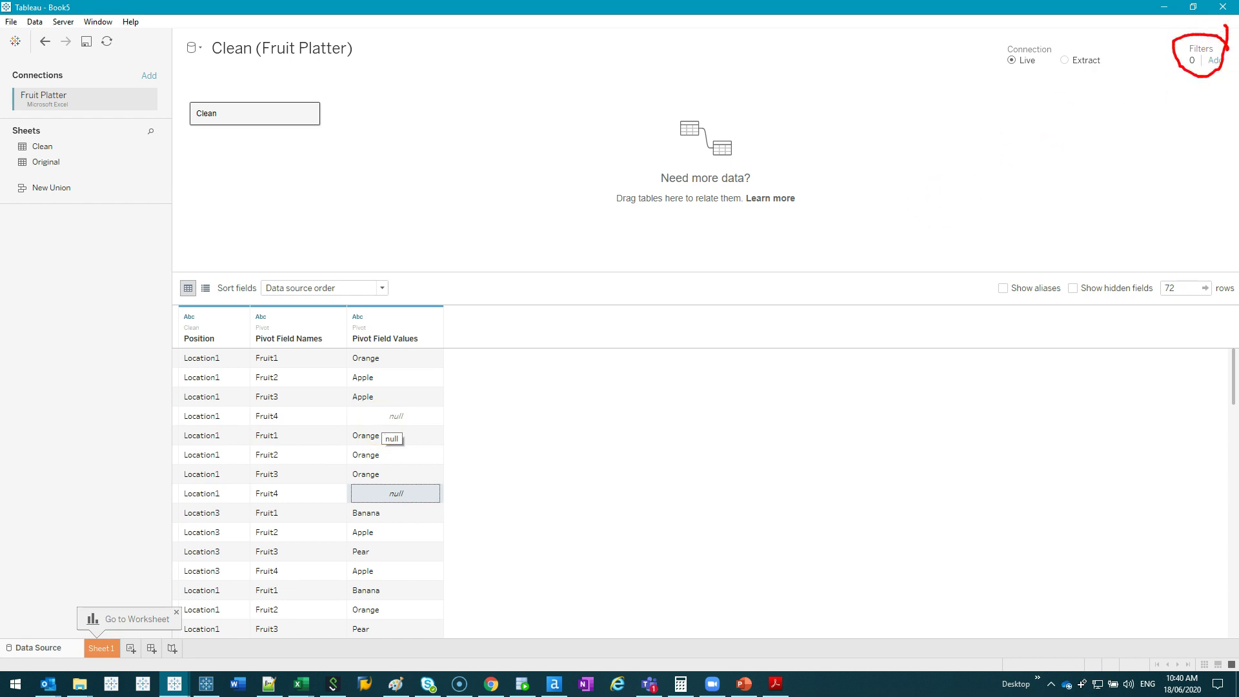
- Filter the data source on Pivot Field Values excluding Null, leaving 55 rows
mouse_move(654, 462)
left_mouse_down()
mouse_move(931, 197)
mouse_move(1072, 118)
mouse_move(1189, 61)
left_mouse_up()
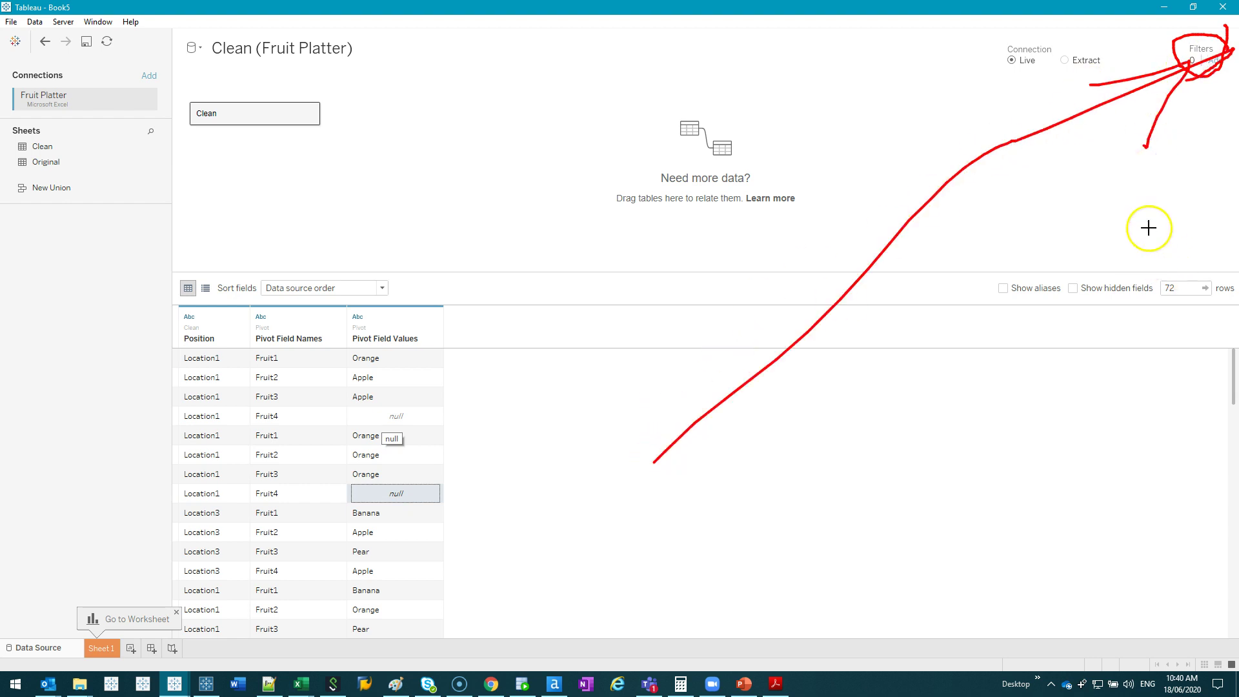
key("Escape")
left_click(1214, 64)
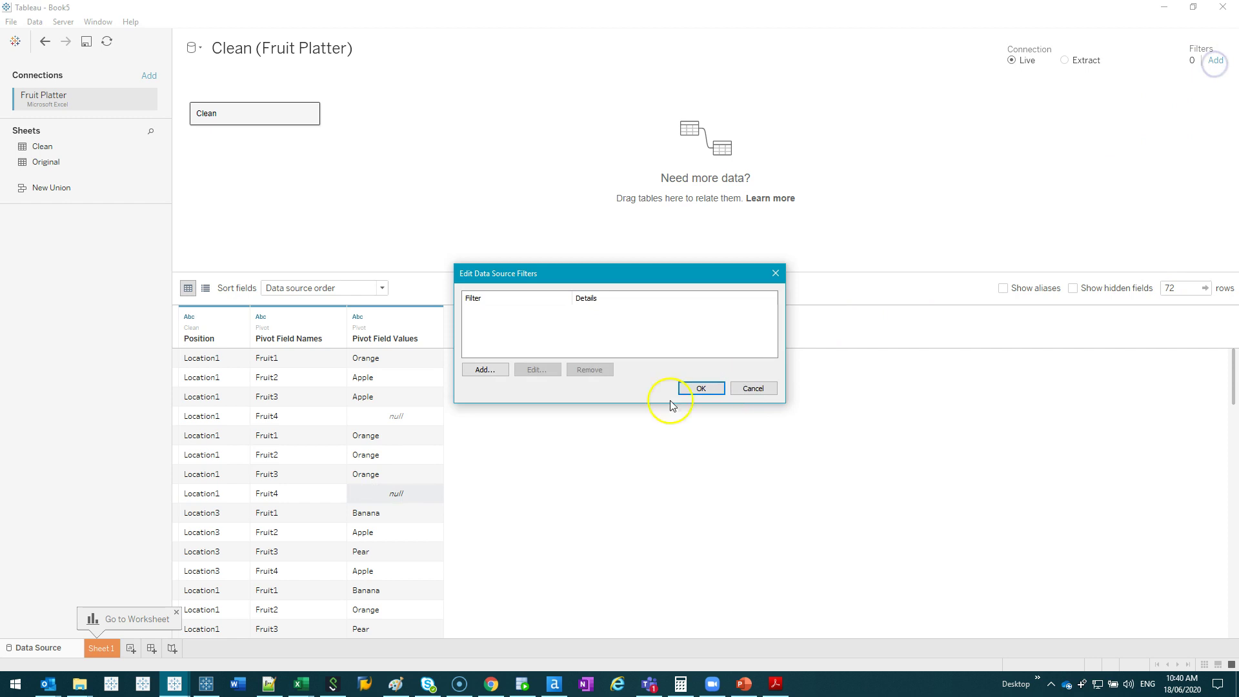
left_click(486, 371)
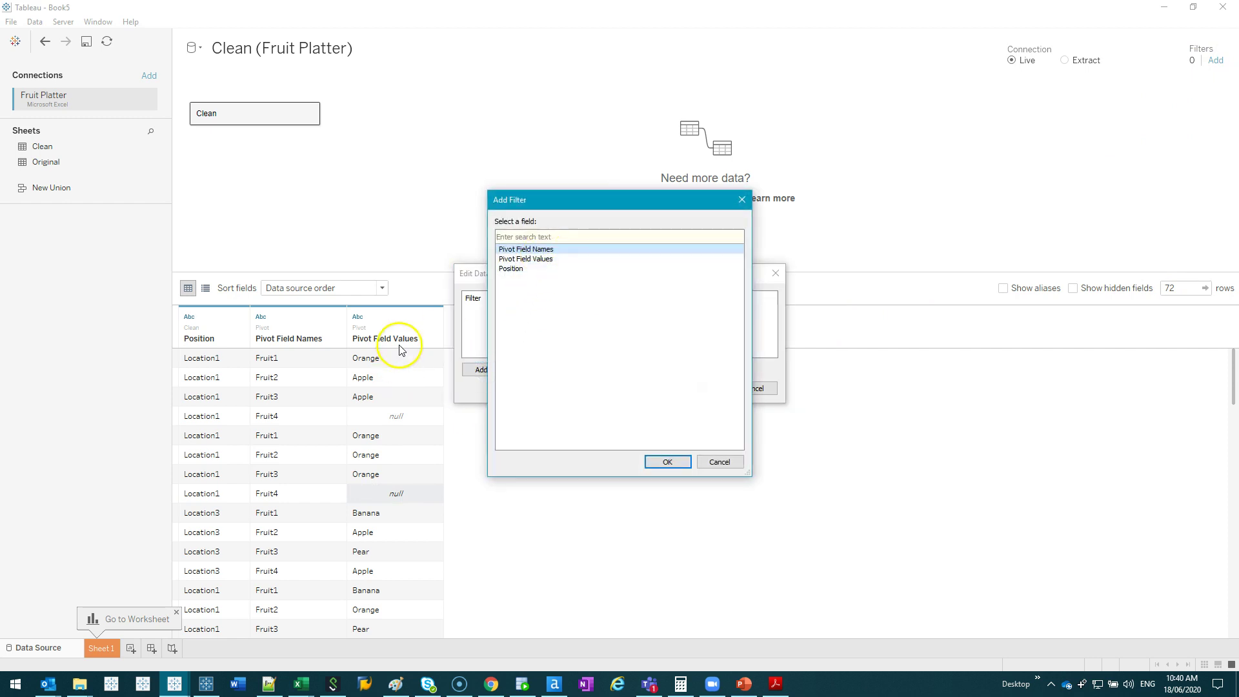
double_click(550, 259)
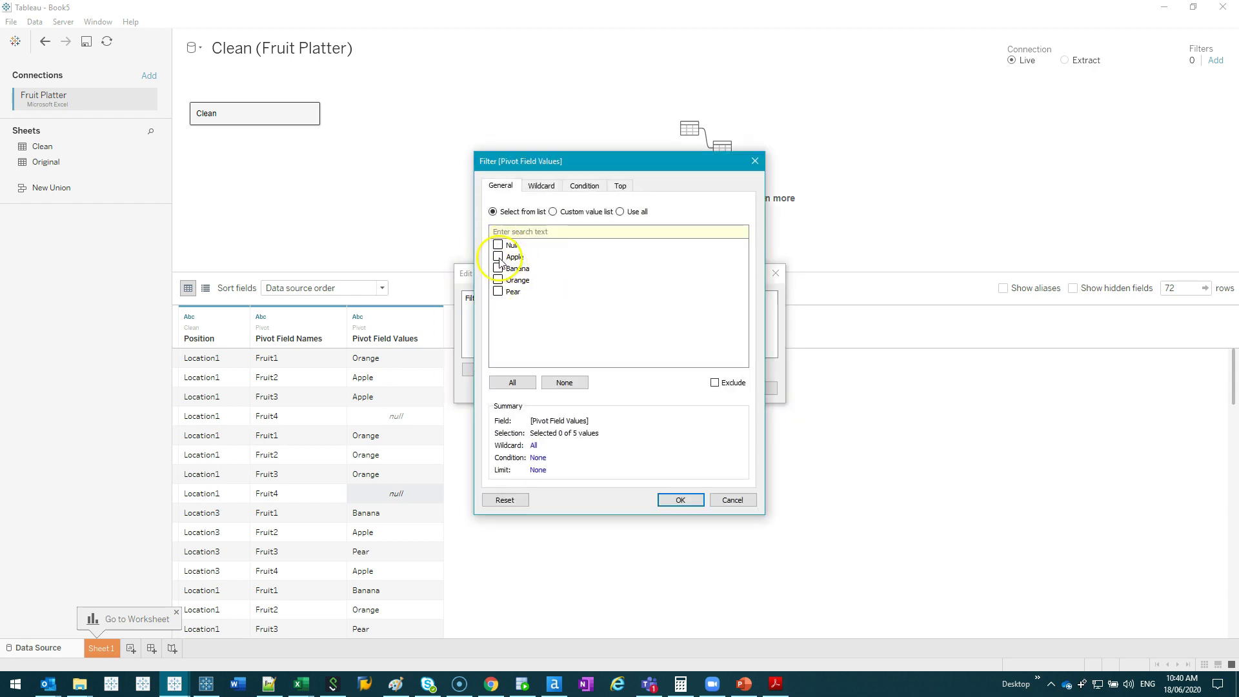
left_click(898, 421)
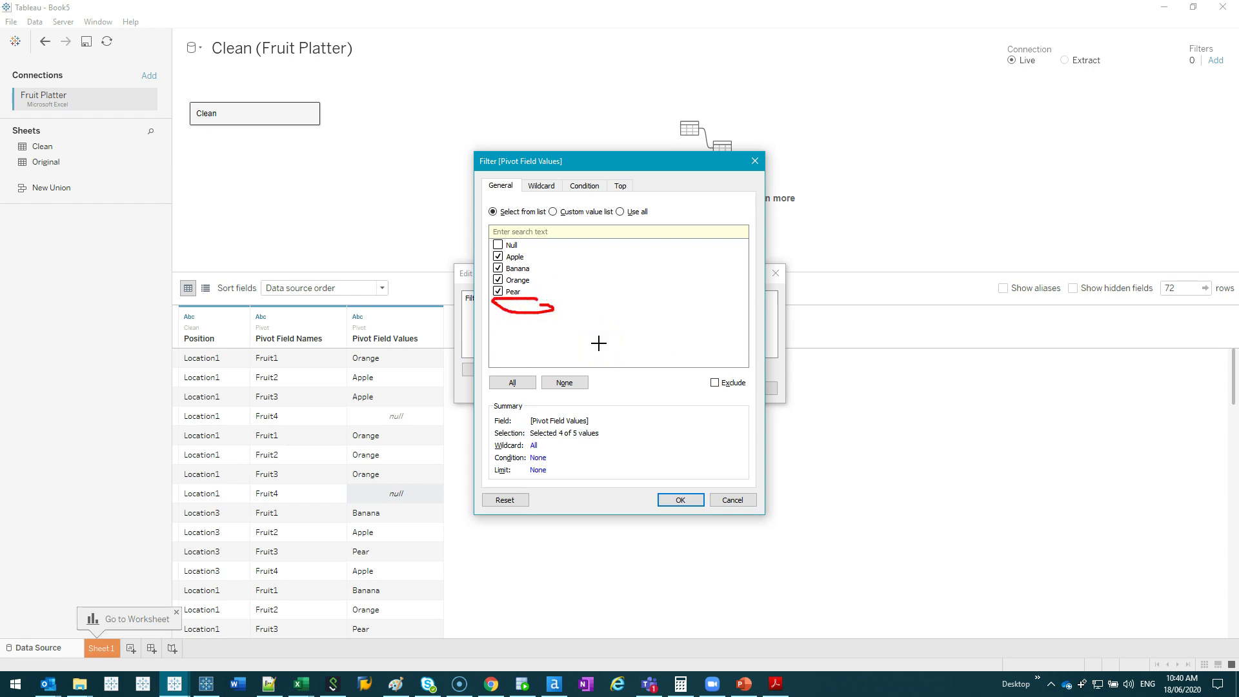
key("Escape")
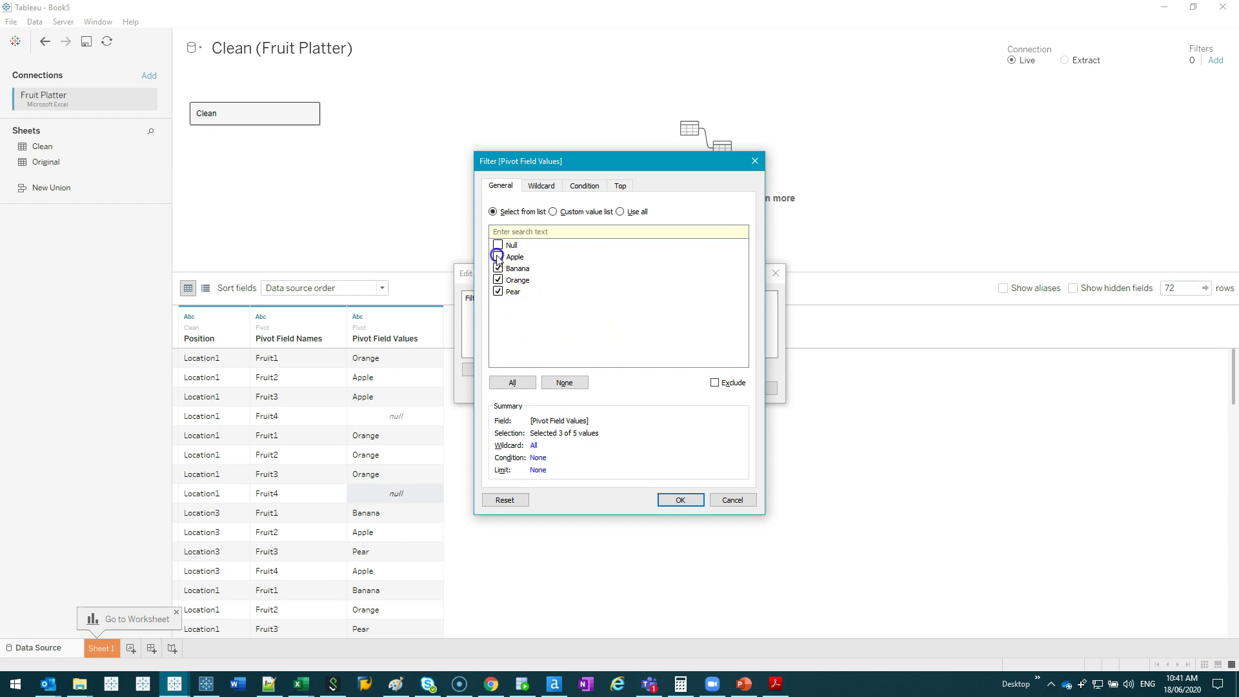
left_click(715, 382)
left_click(675, 503)
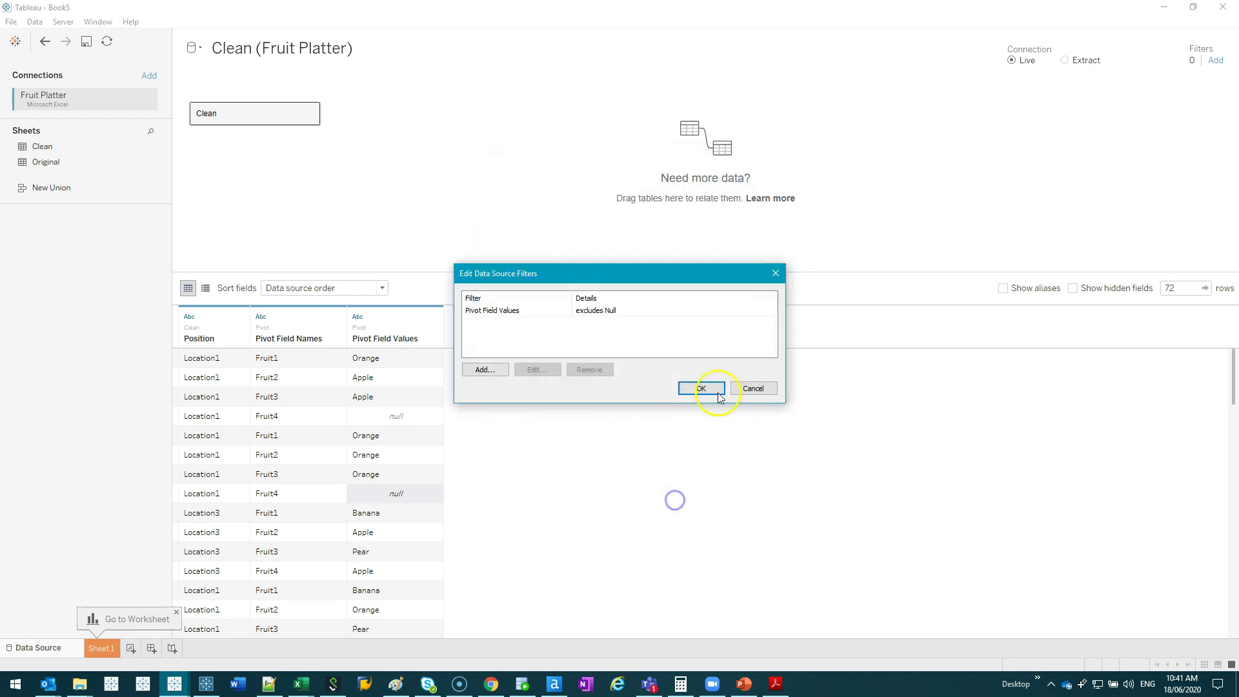
left_click(699, 387)
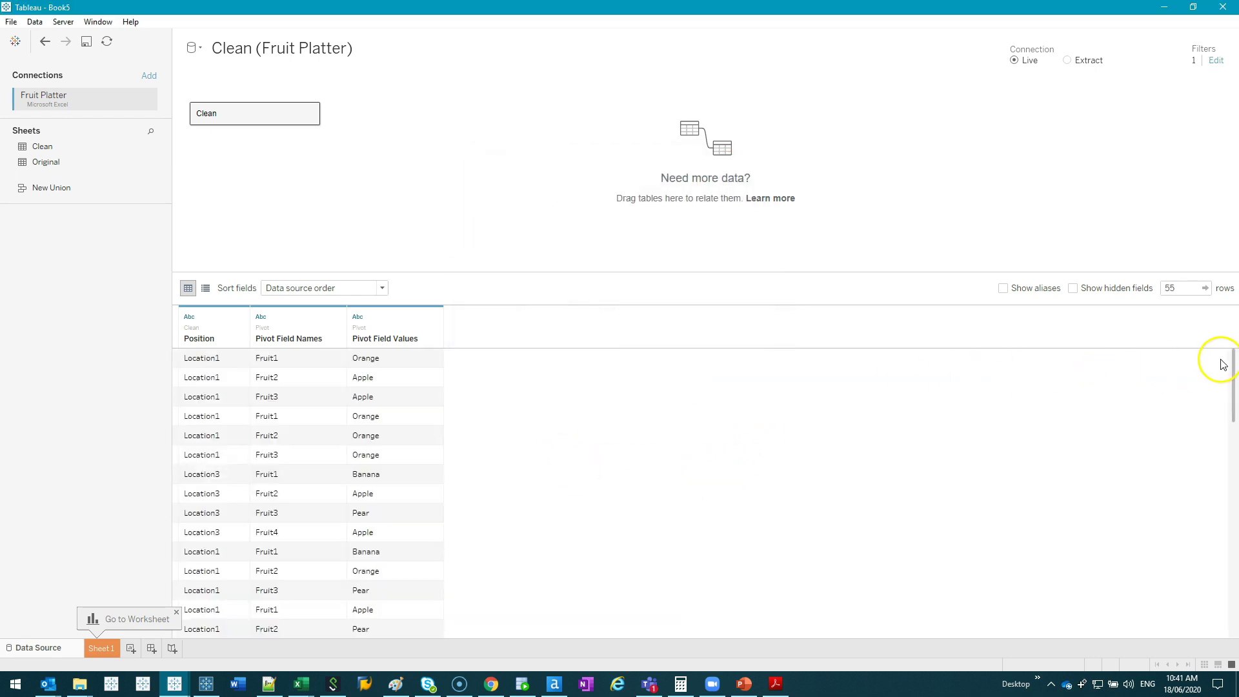
- On Sheet 1, list the Pivot Field Values fruits as rows of the view
left_click_drag(1234, 361, 1225, 574)
left_click(101, 648)
left_click(58, 149)
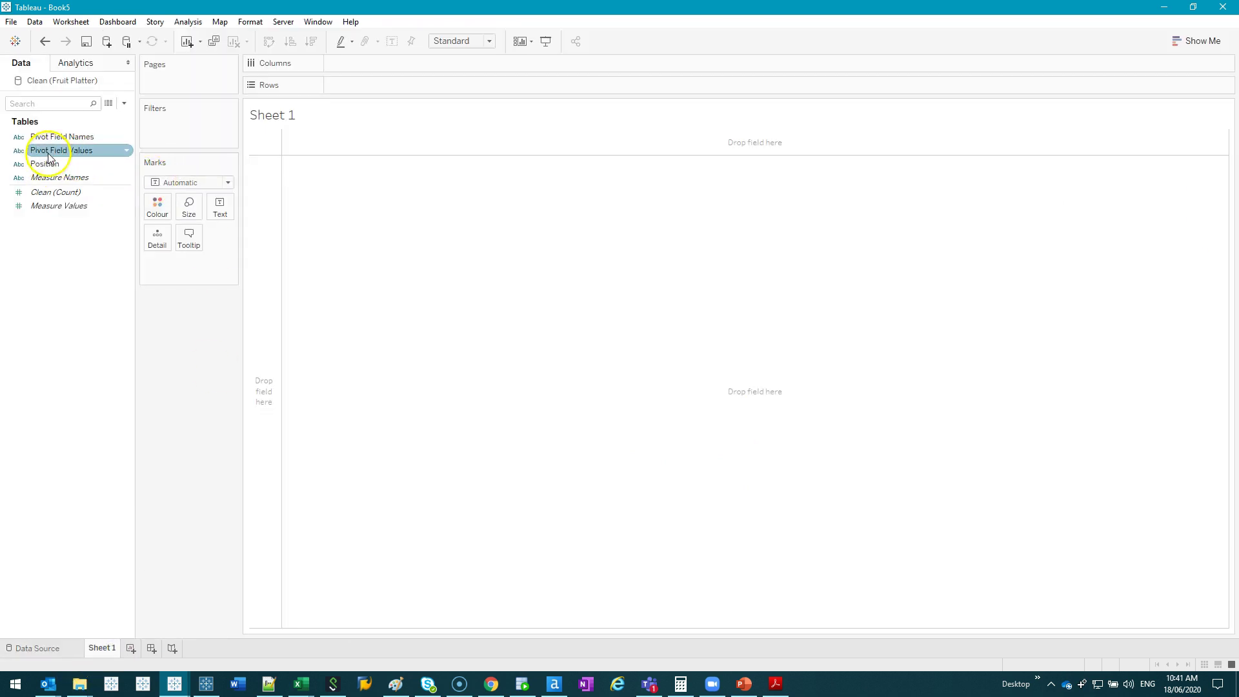
left_click_drag(65, 157, 299, 163)
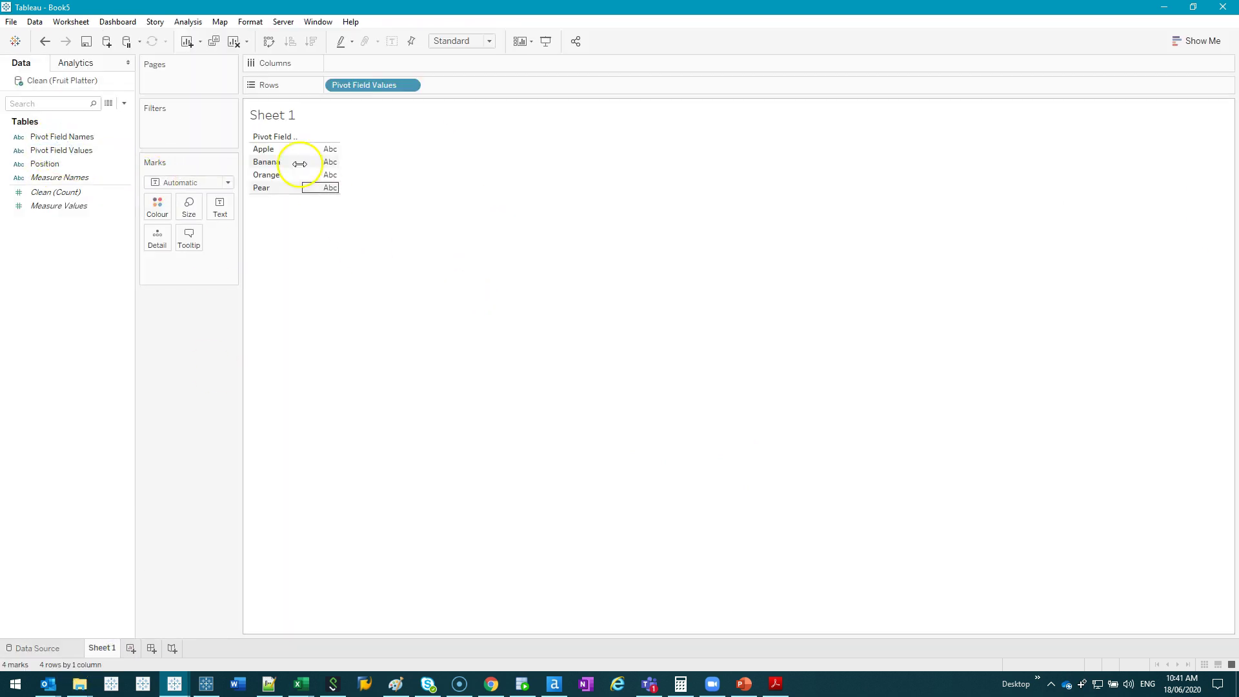
double_click(49, 140)
left_click_drag(366, 63, 79, 316)
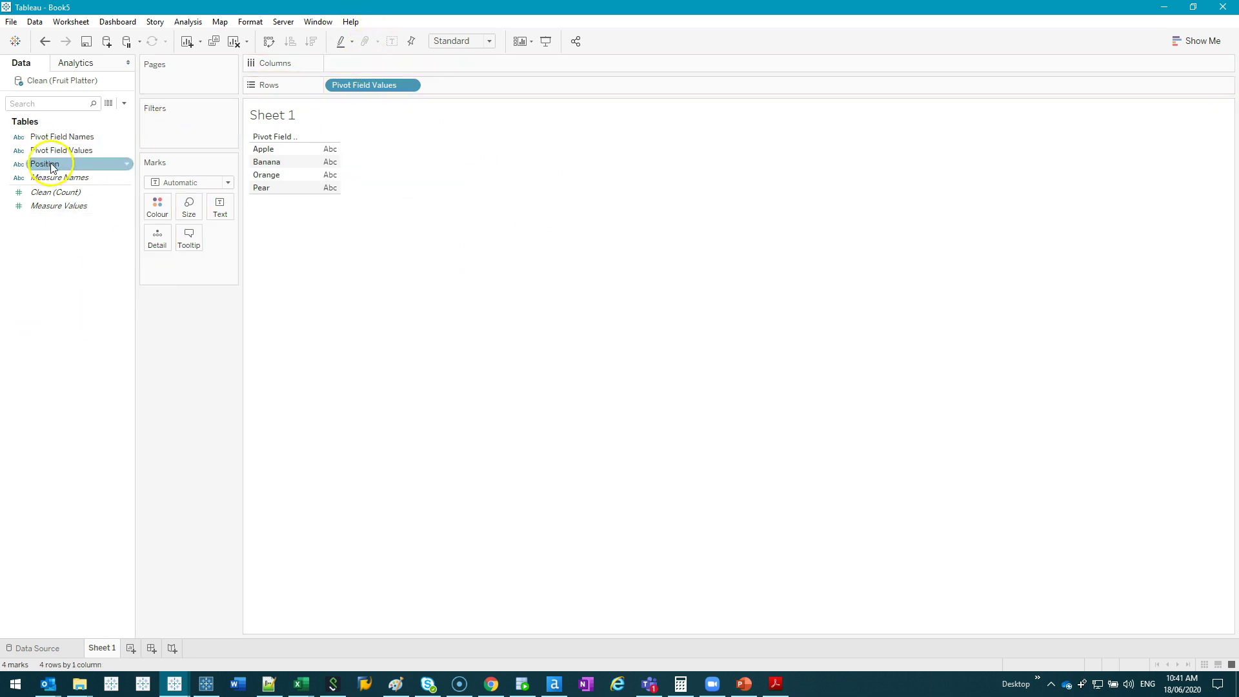
- Inspect the 55 underlying data rows behind the view, then close the preview
left_click(109, 103)
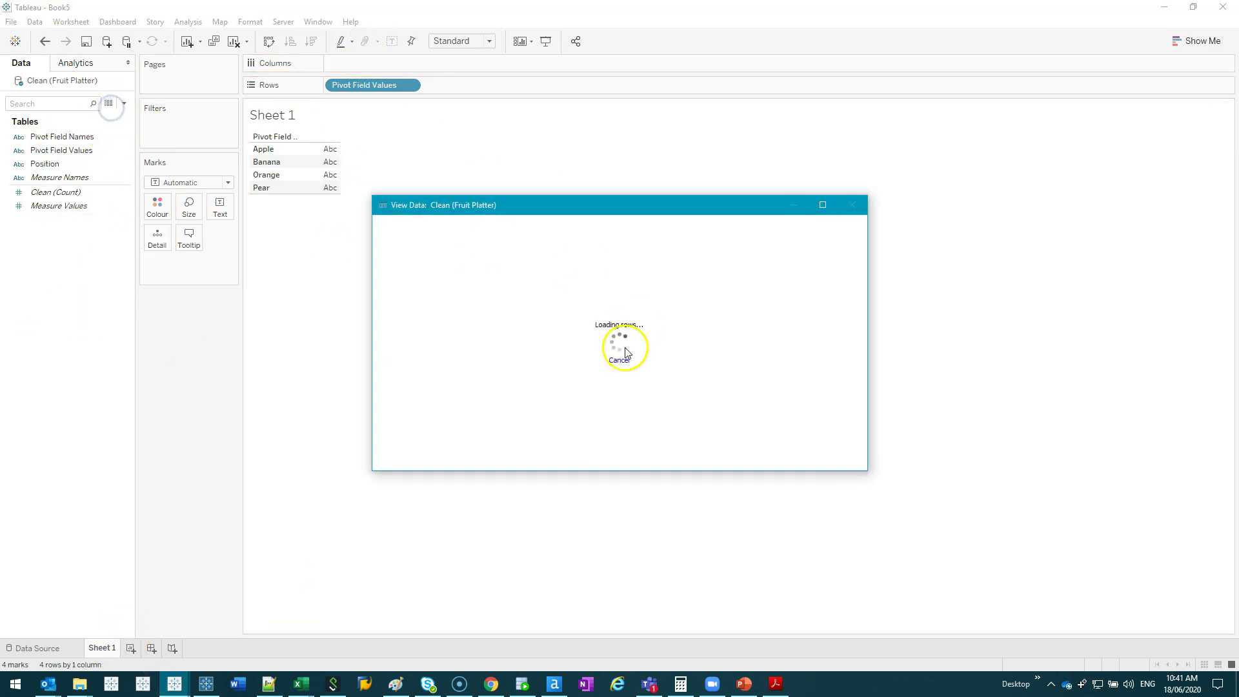
left_click_drag(491, 257, 486, 397)
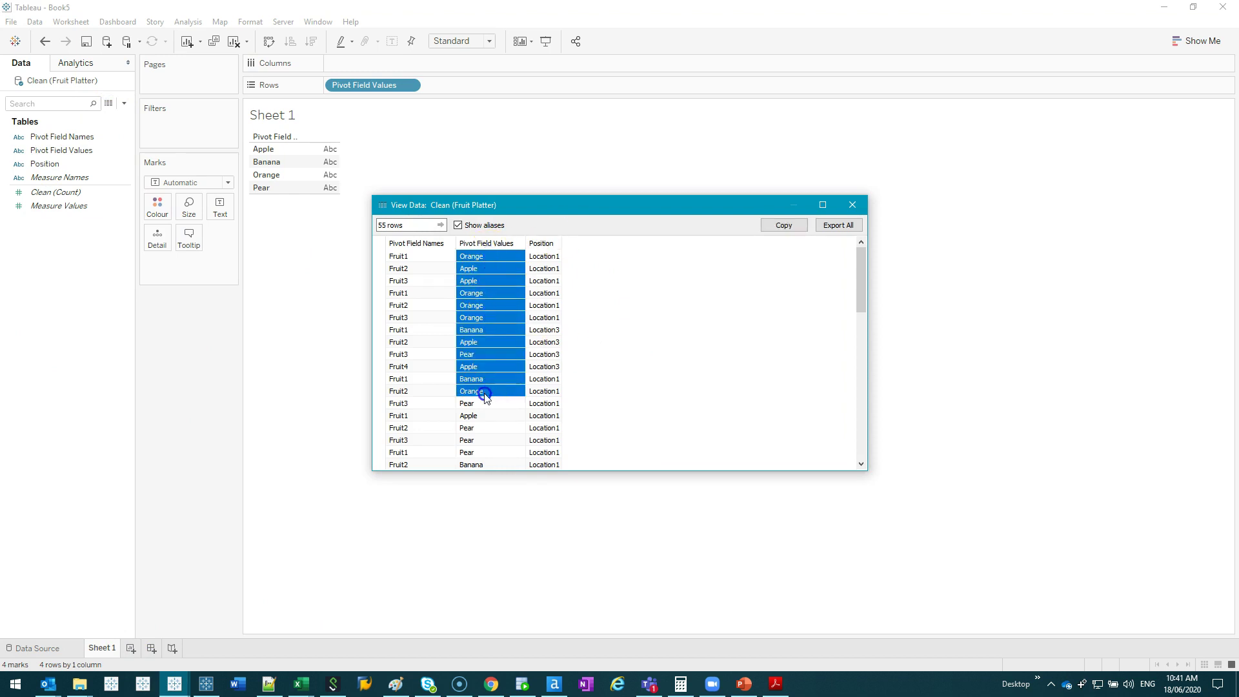
left_click(852, 205)
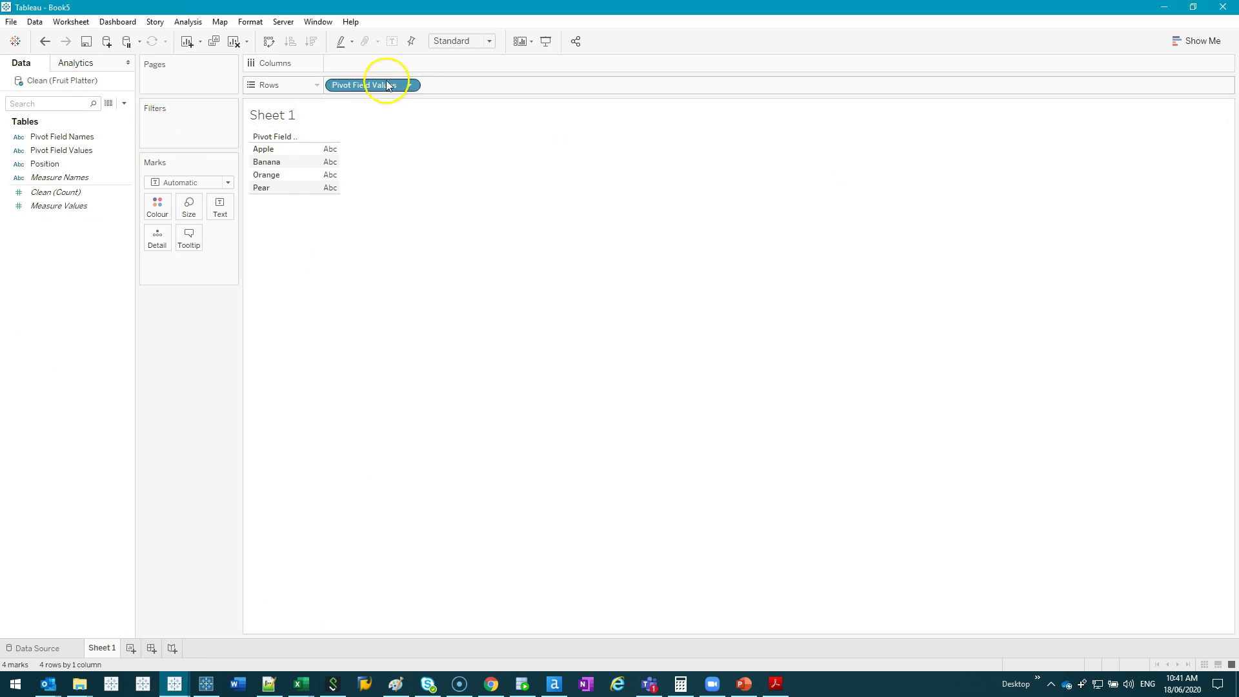
- Show Count of Pivot Field Values as bars, split by Pivot Field Names Fruit1–Fruit4
left_click_drag(61, 150, 381, 67)
double_click(566, 340)
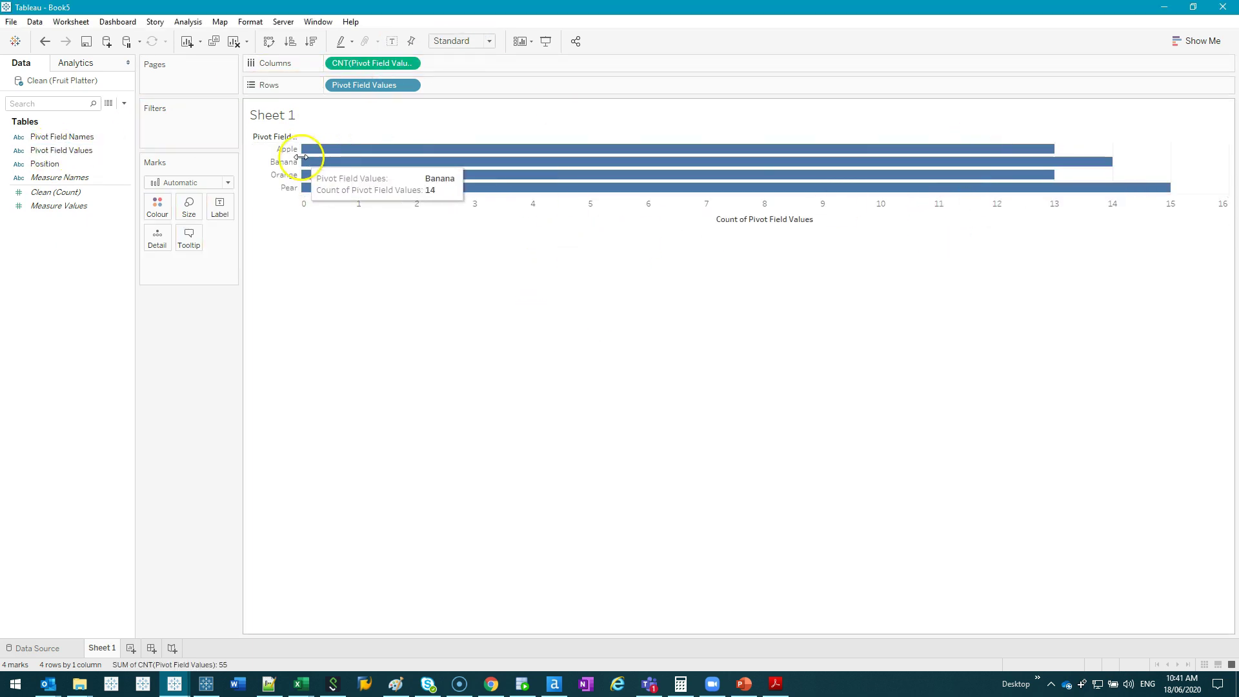
left_click_drag(302, 161, 331, 161)
left_click(60, 165)
left_click_drag(65, 137, 346, 160)
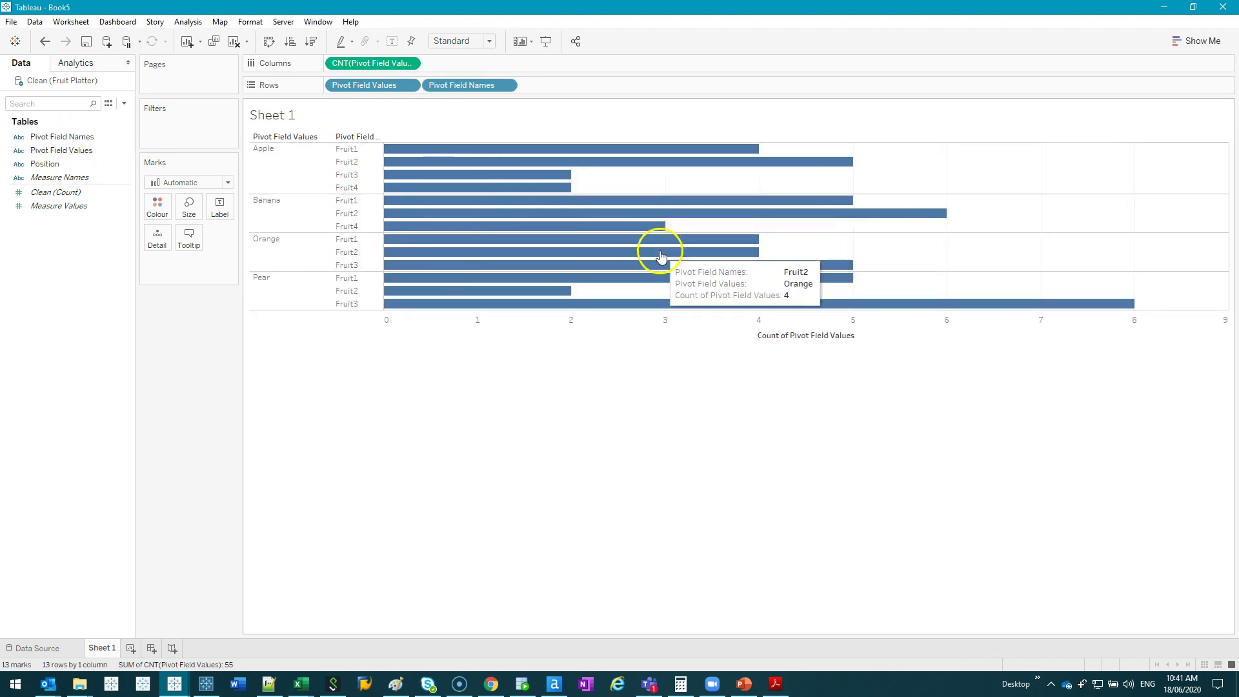
- Custom-split the widened Fruit column at each comma, splitting off all parts
left_click(131, 649)
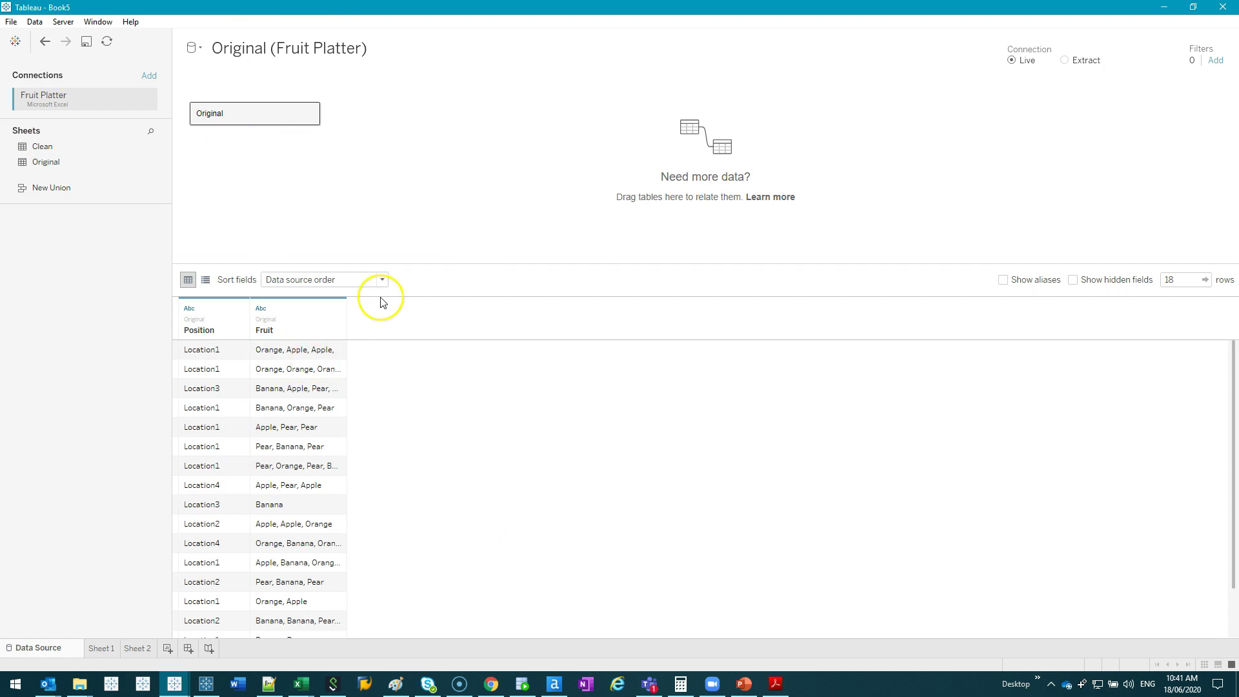
left_click_drag(347, 319, 503, 322)
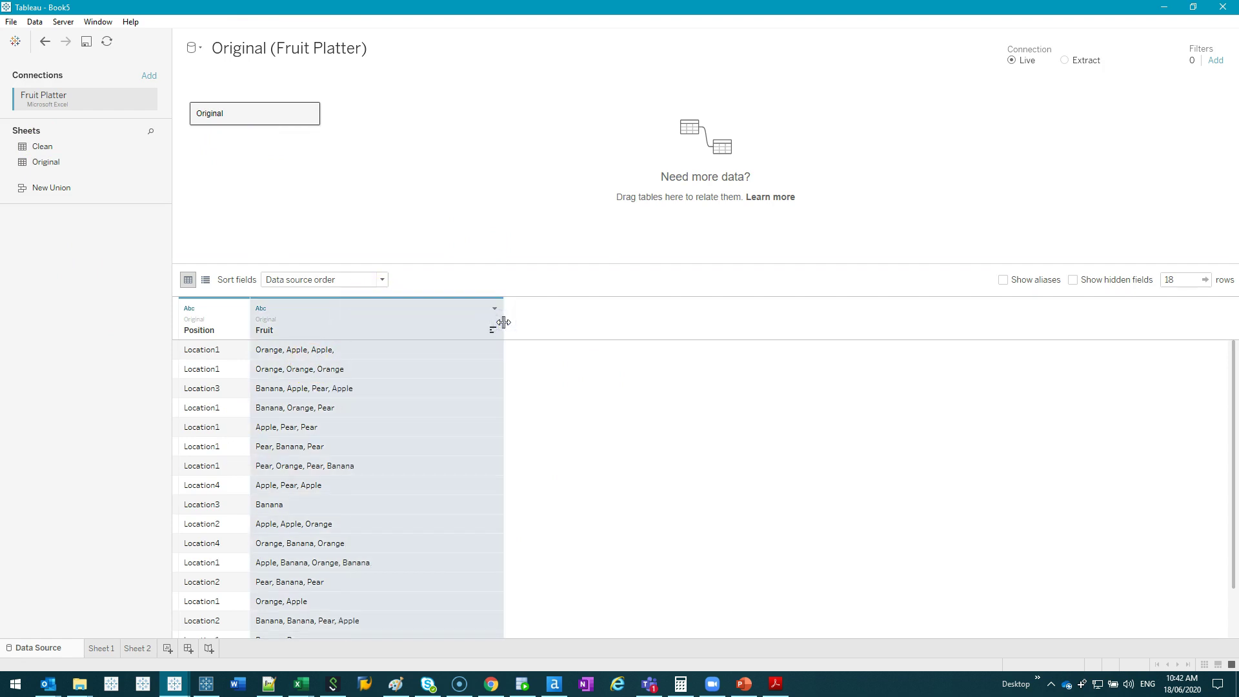
left_click(292, 357)
right_click(322, 329)
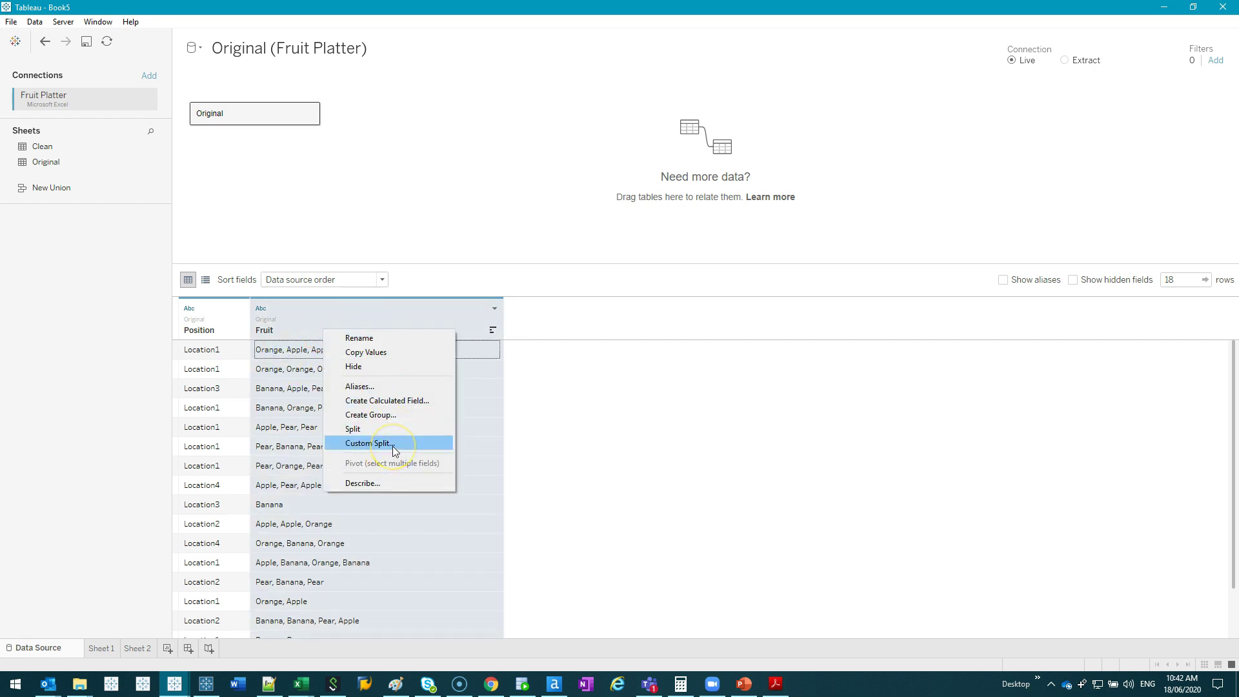
left_click(368, 443)
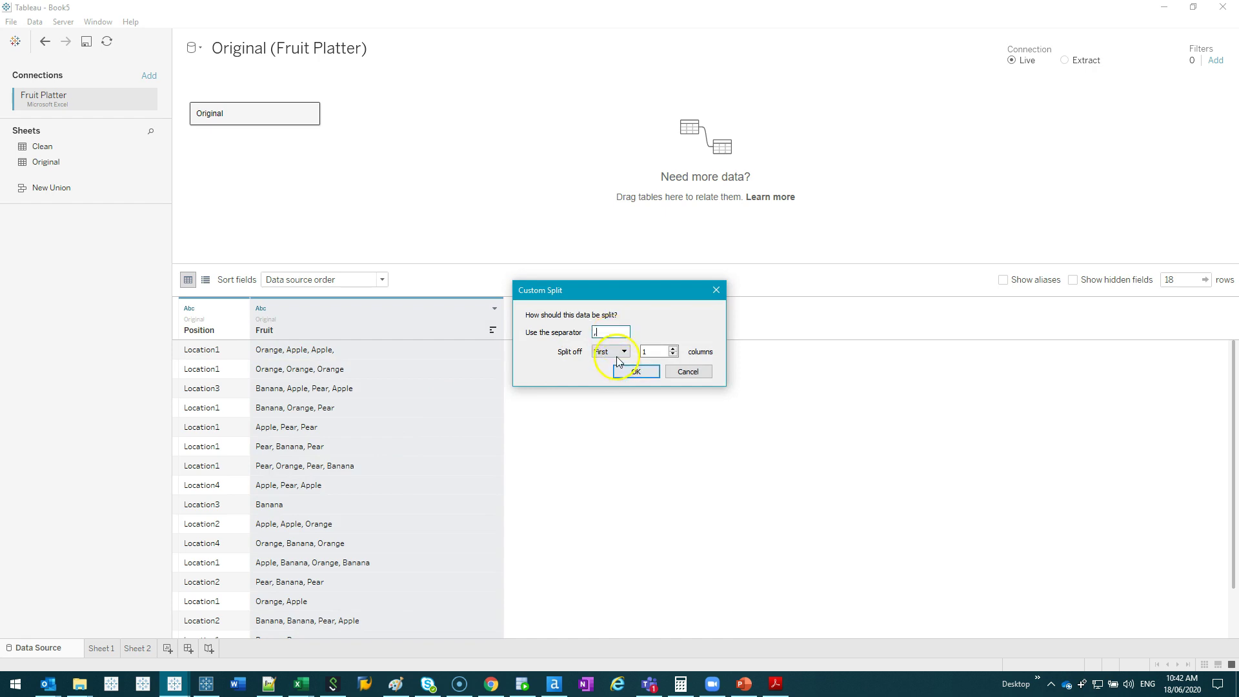
left_click(618, 357)
left_click(604, 379)
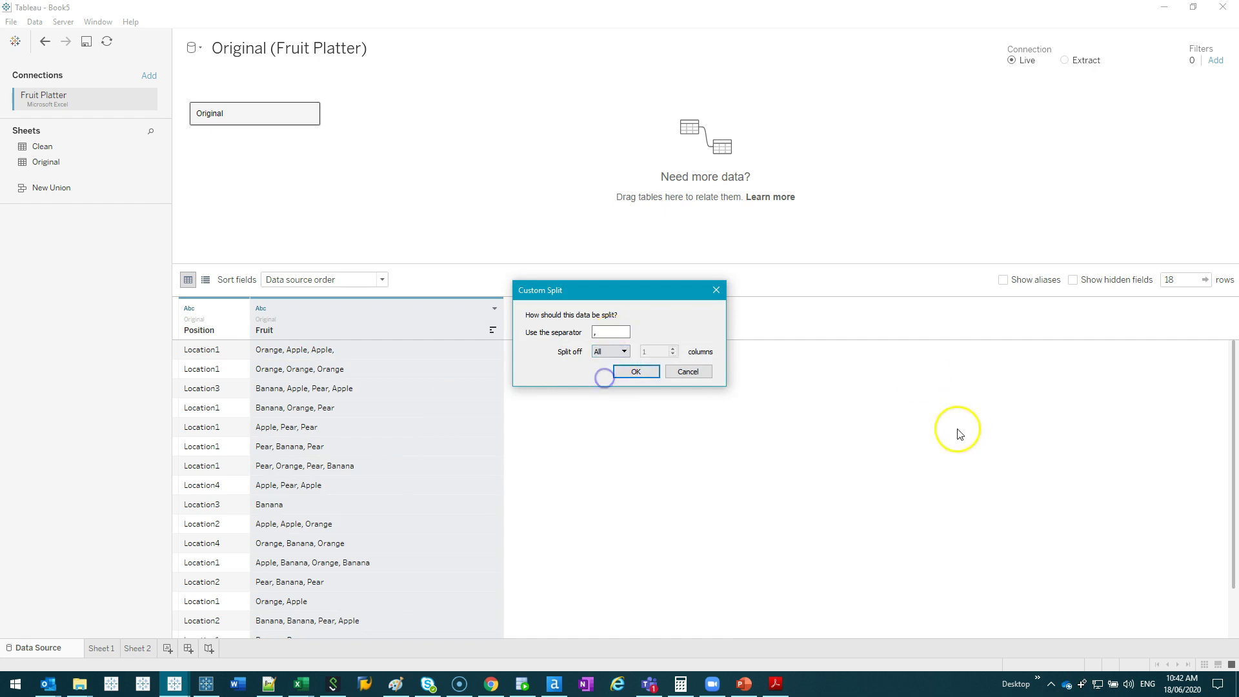
left_click(636, 371)
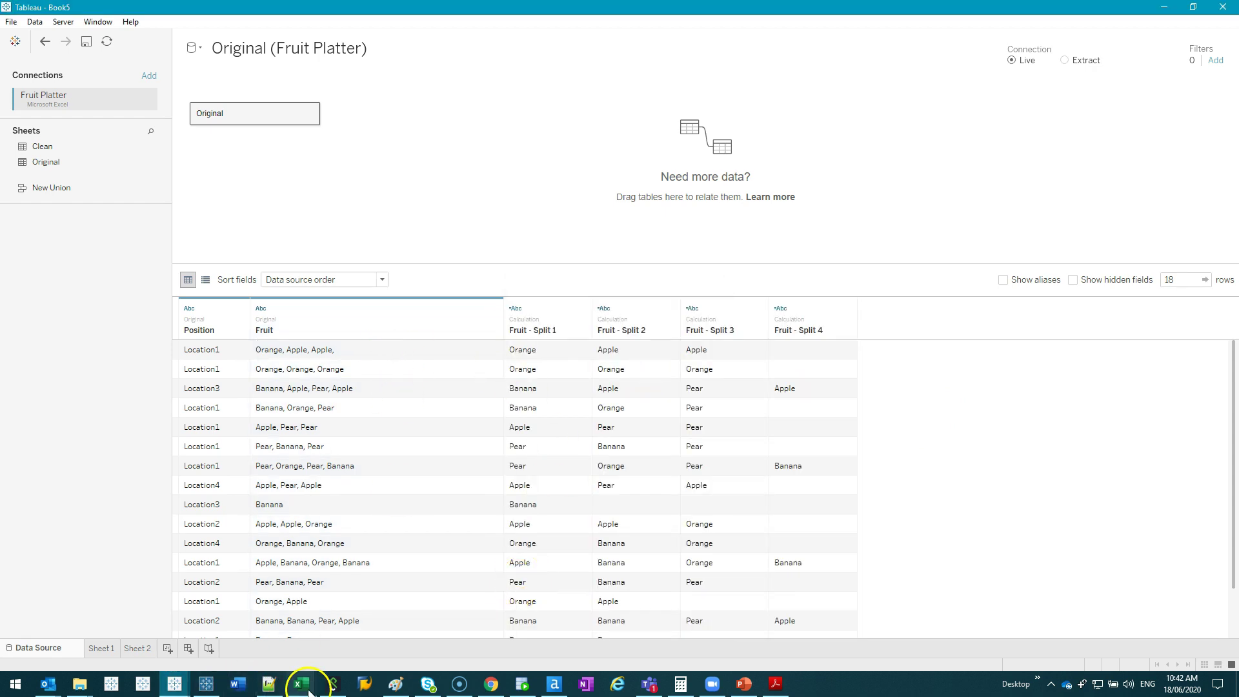
- Compare the split against the Fruit Platter workbook, then return to Tableau
mouse_move(302, 684)
left_click(574, 639)
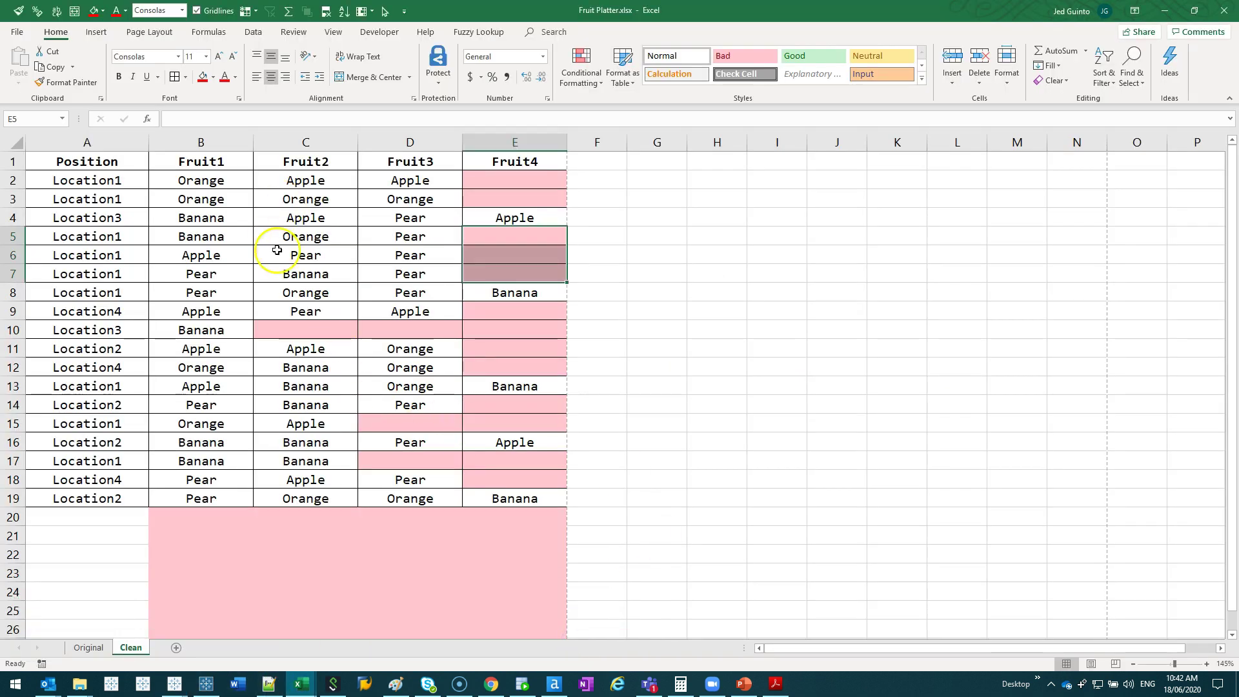
left_click_drag(763, 13, 558, 136)
left_click(772, 140)
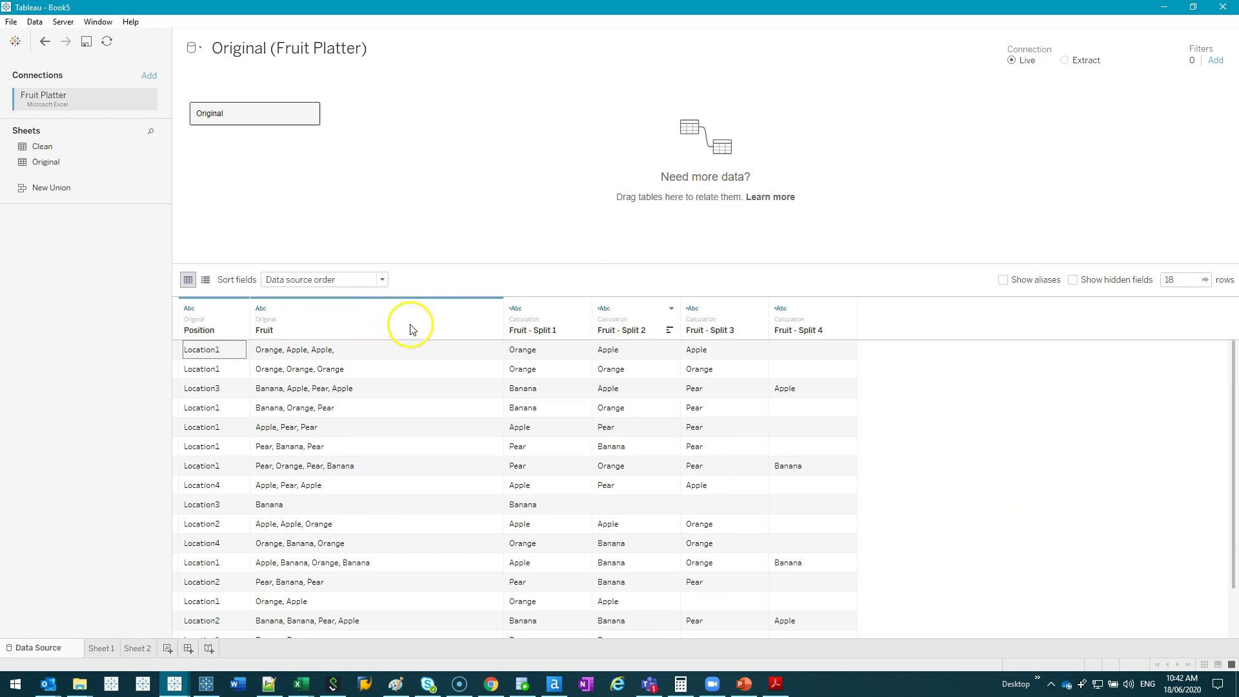
- Hide the original Fruit column, leaving Fruit - Split 1 to Fruit - Split 4
left_click(354, 322)
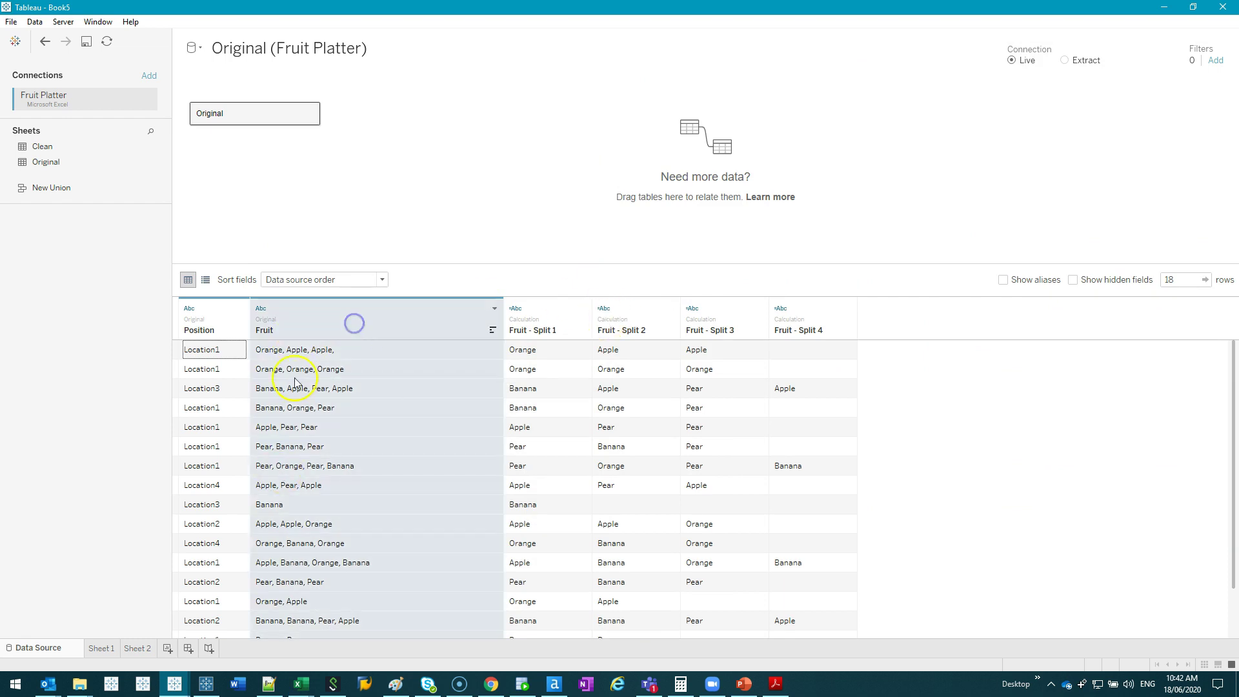
right_click(326, 315)
left_click(375, 357)
left_click(281, 322)
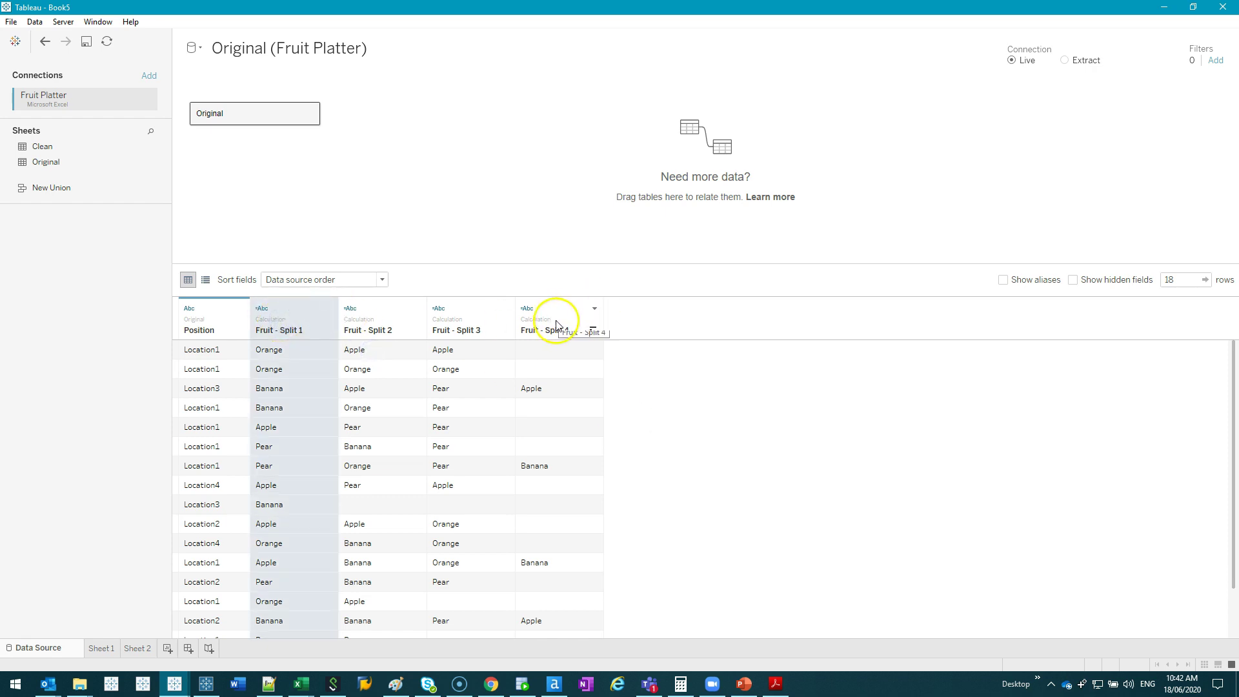
left_click(556, 323, "shift")
right_click(556, 323)
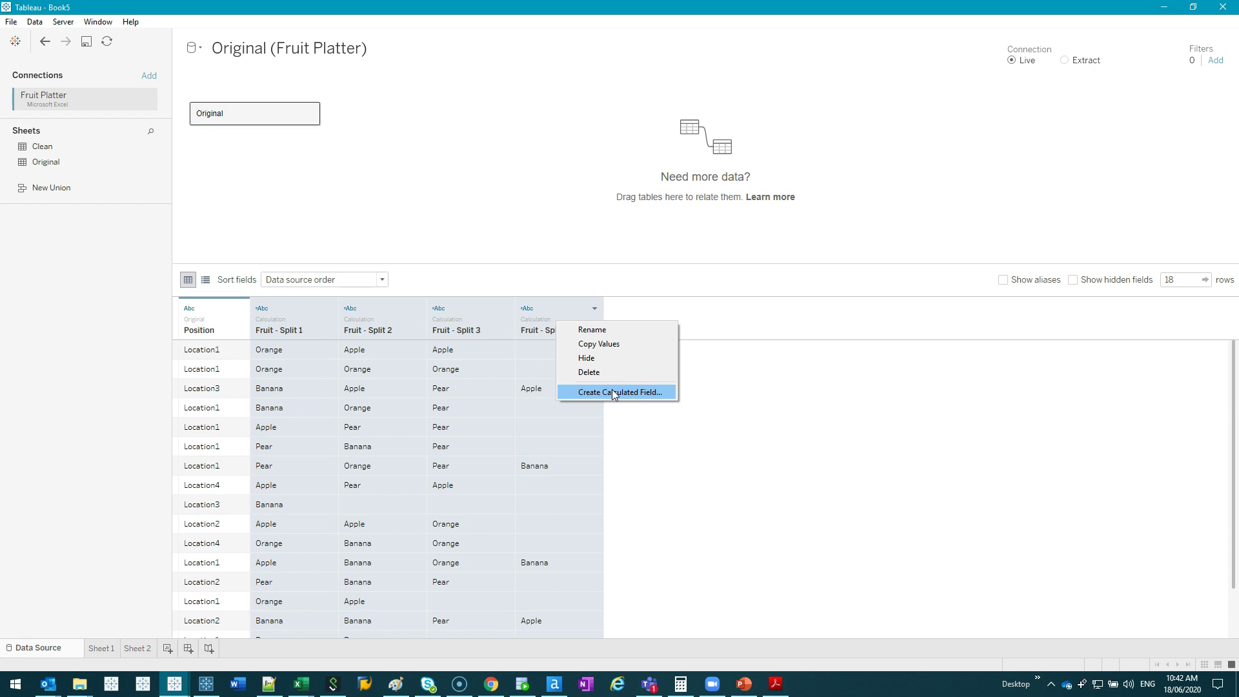
left_click(456, 332)
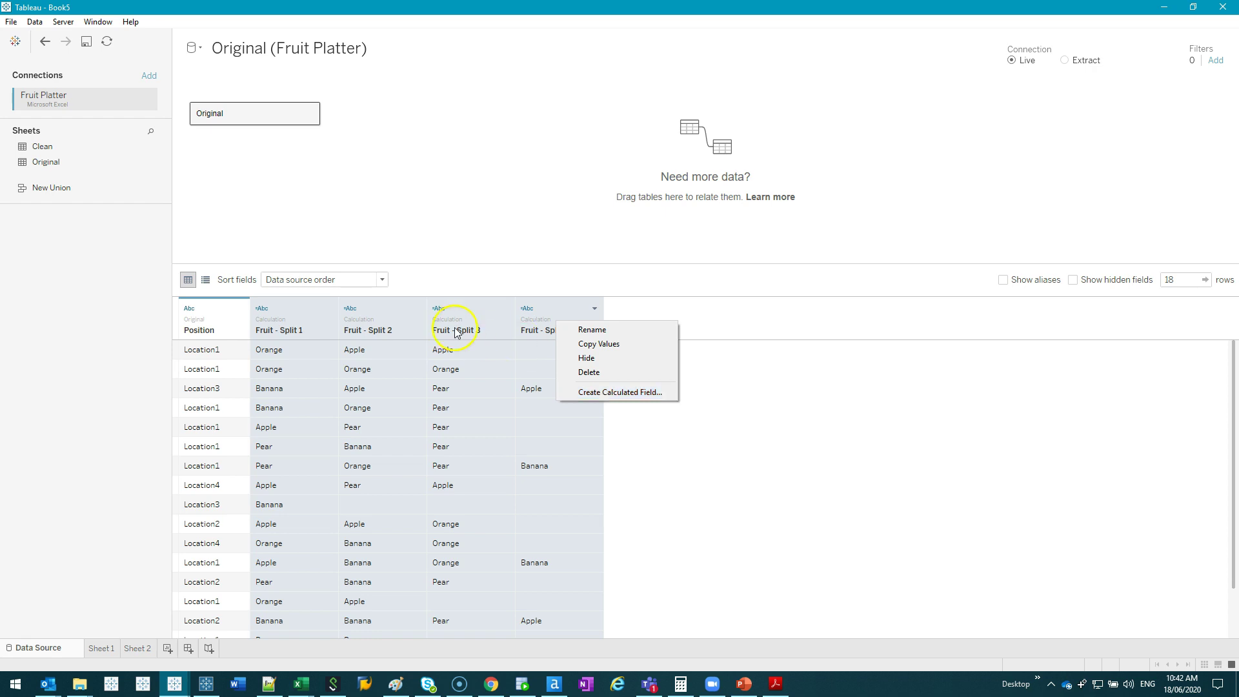
left_click(574, 232)
left_click(697, 329)
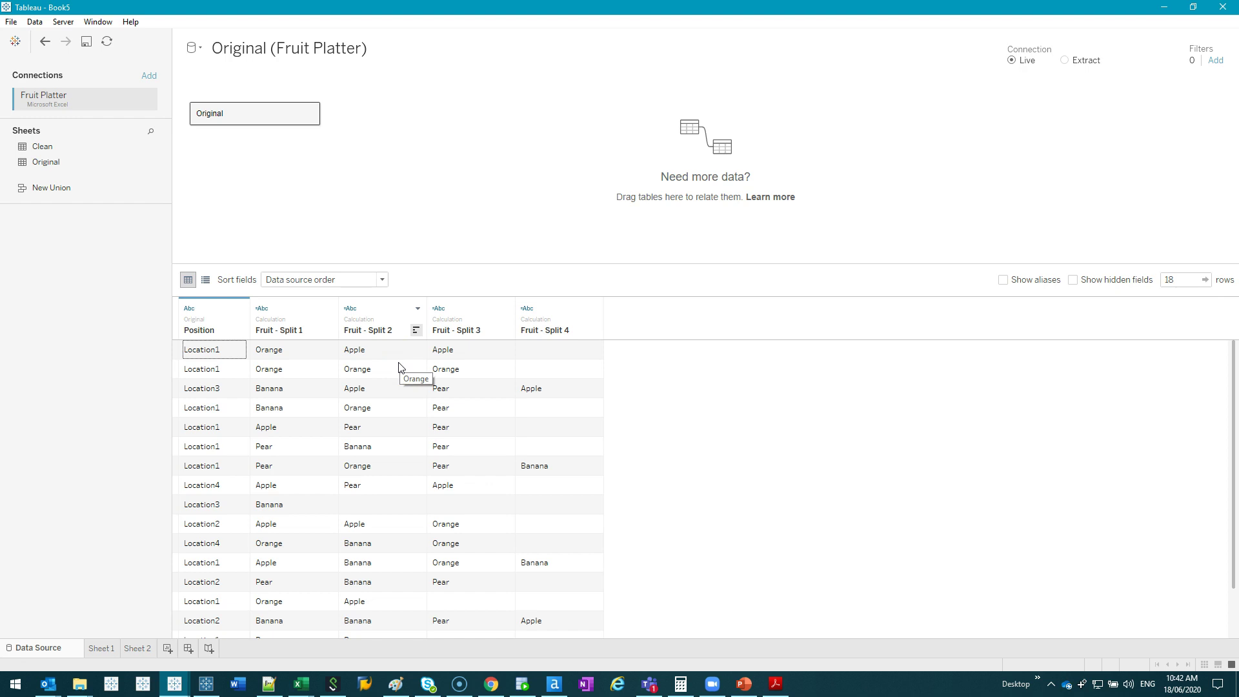
left_click(294, 688)
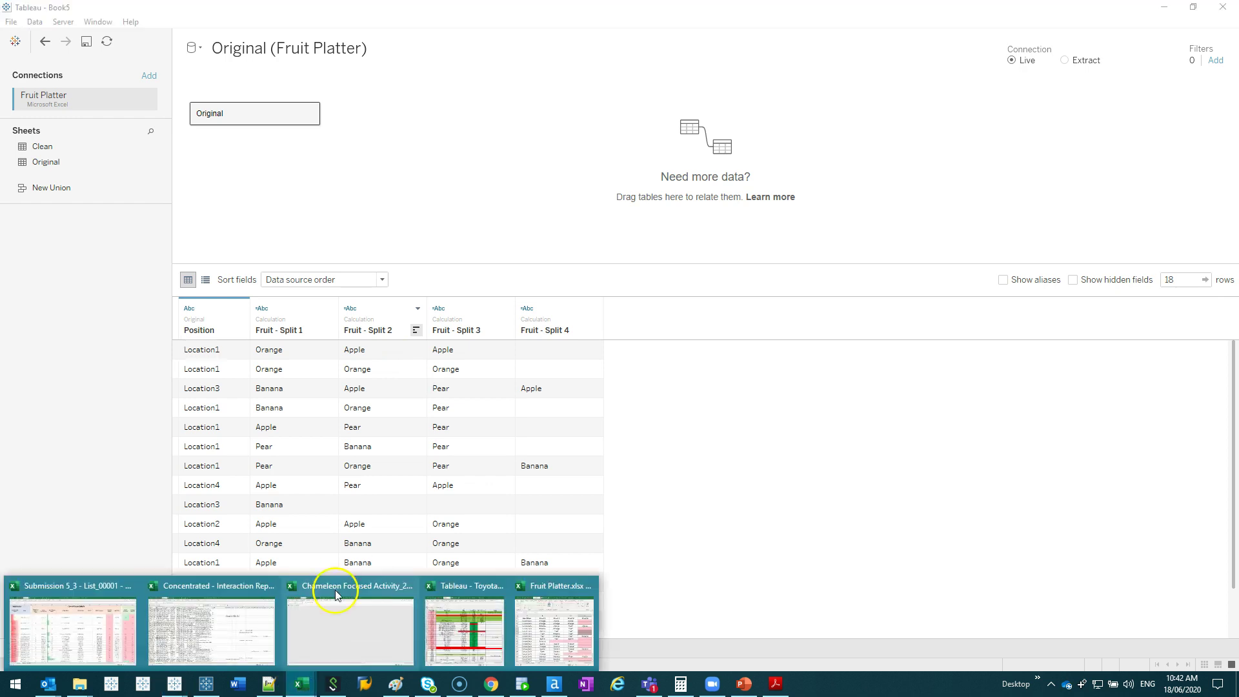
- In Tableau Prep Builder, refresh the Fruit Platter connection to list the Clean and Original sheets
left_click(810, 455)
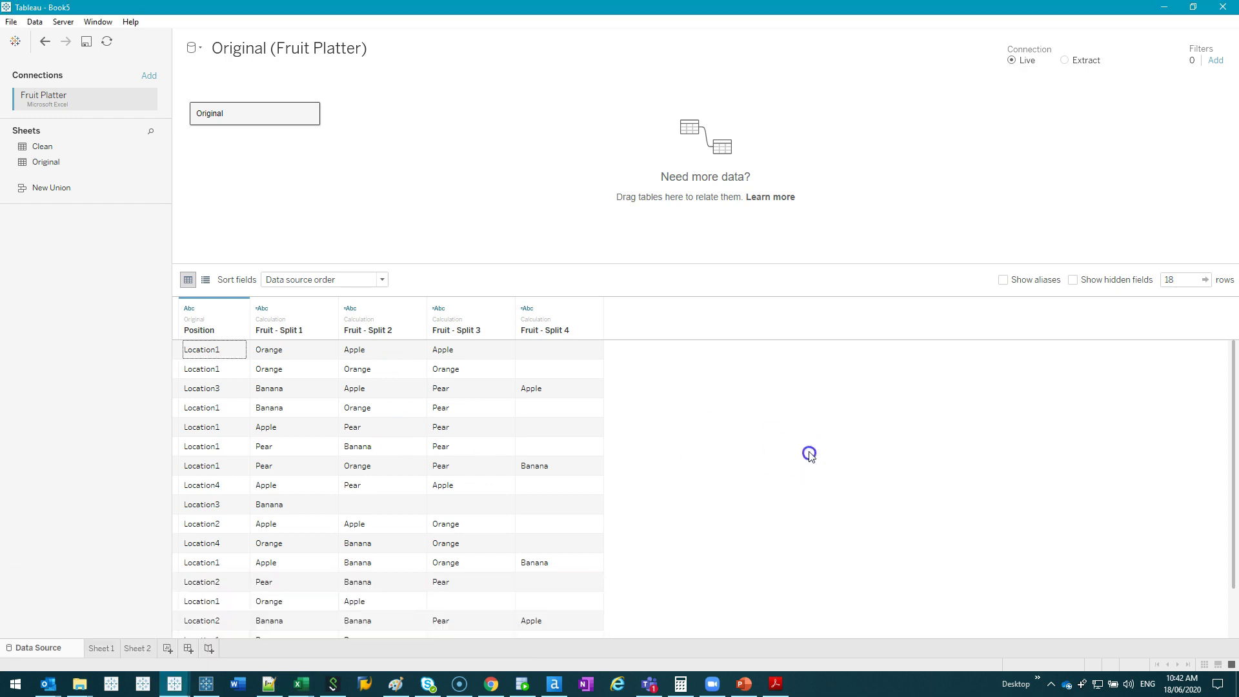
left_click(205, 686)
left_click(195, 75)
left_click(201, 44)
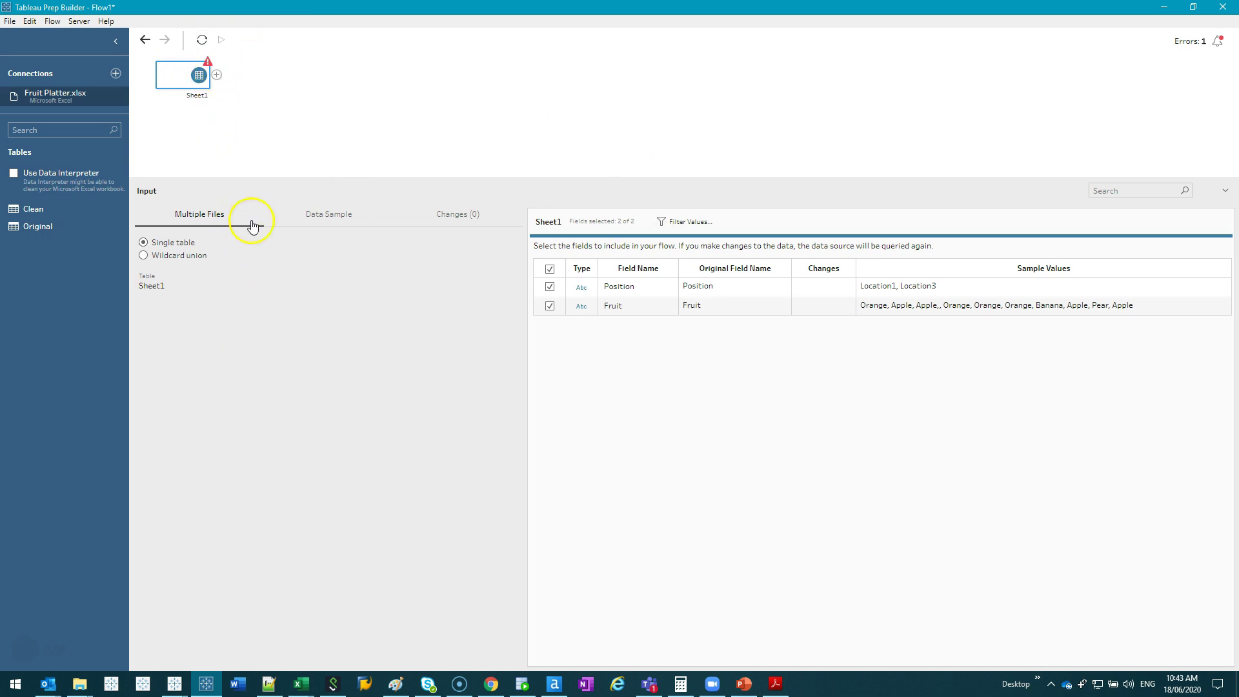
- Use the Original table as the flow input and add a Clean 1 step after it
left_click_drag(41, 214, 91, 208)
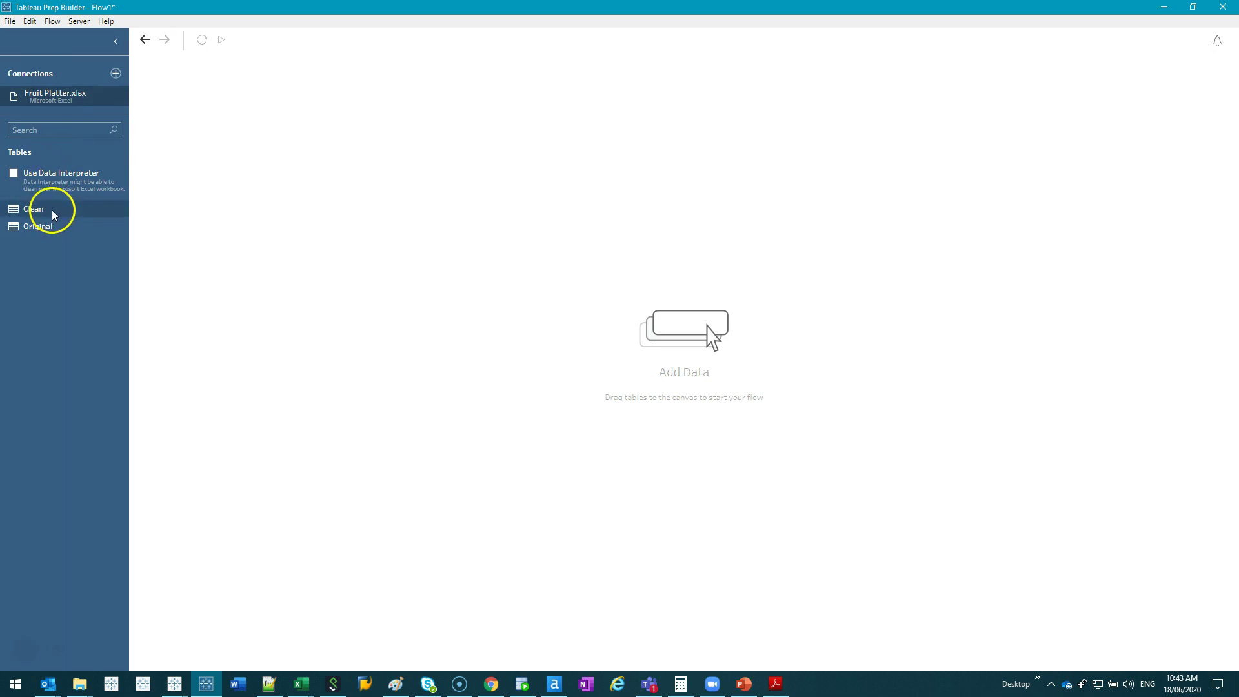
left_click_drag(36, 226, 193, 129)
left_click(216, 75)
left_click(244, 93)
left_click_drag(424, 275, 509, 296)
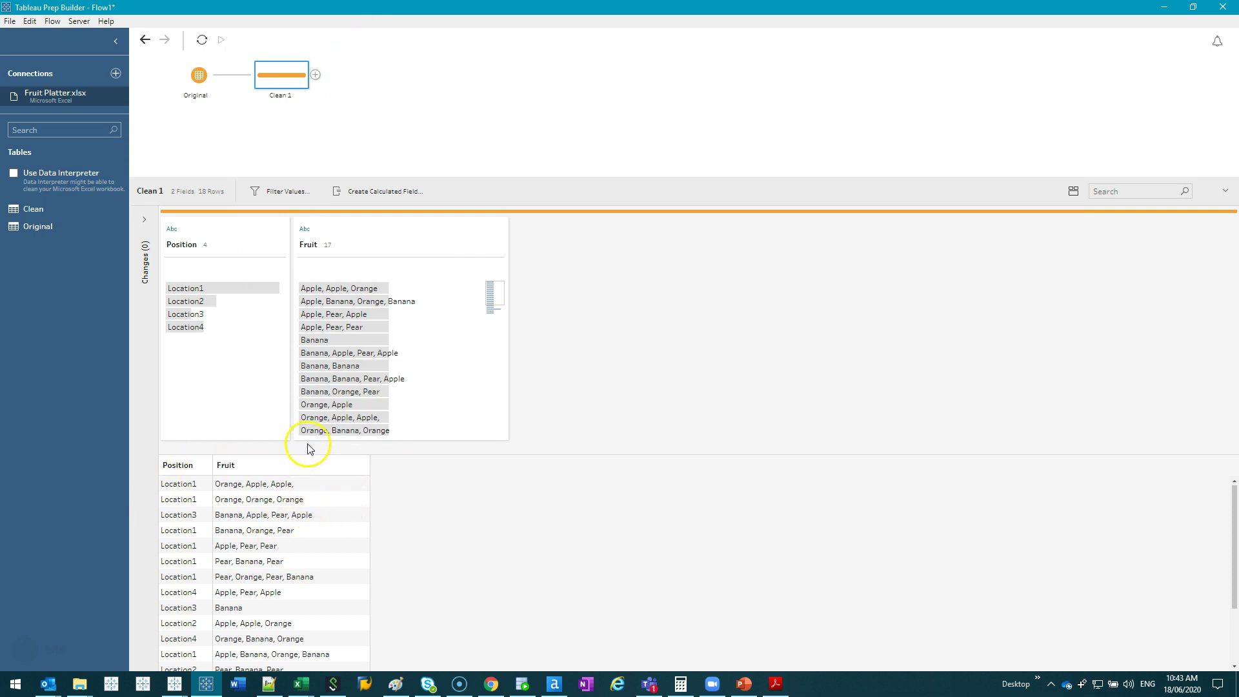
scroll(270, 519, "down", 3)
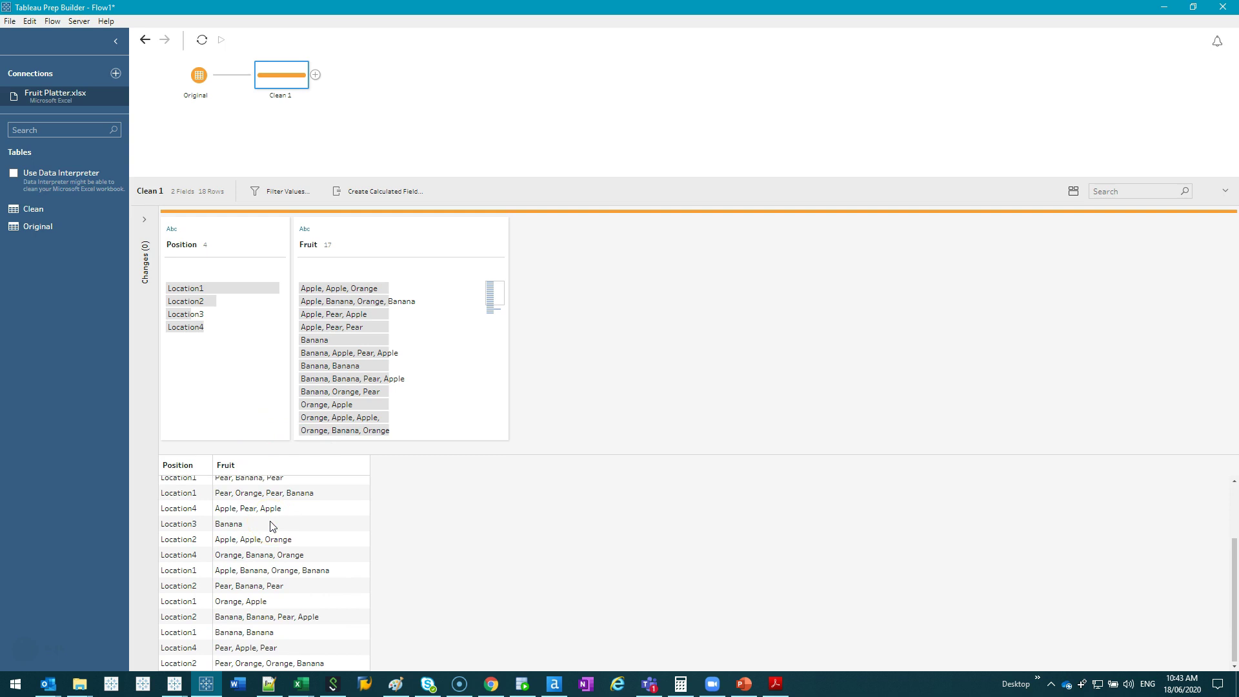
scroll(287, 620, "up", 3)
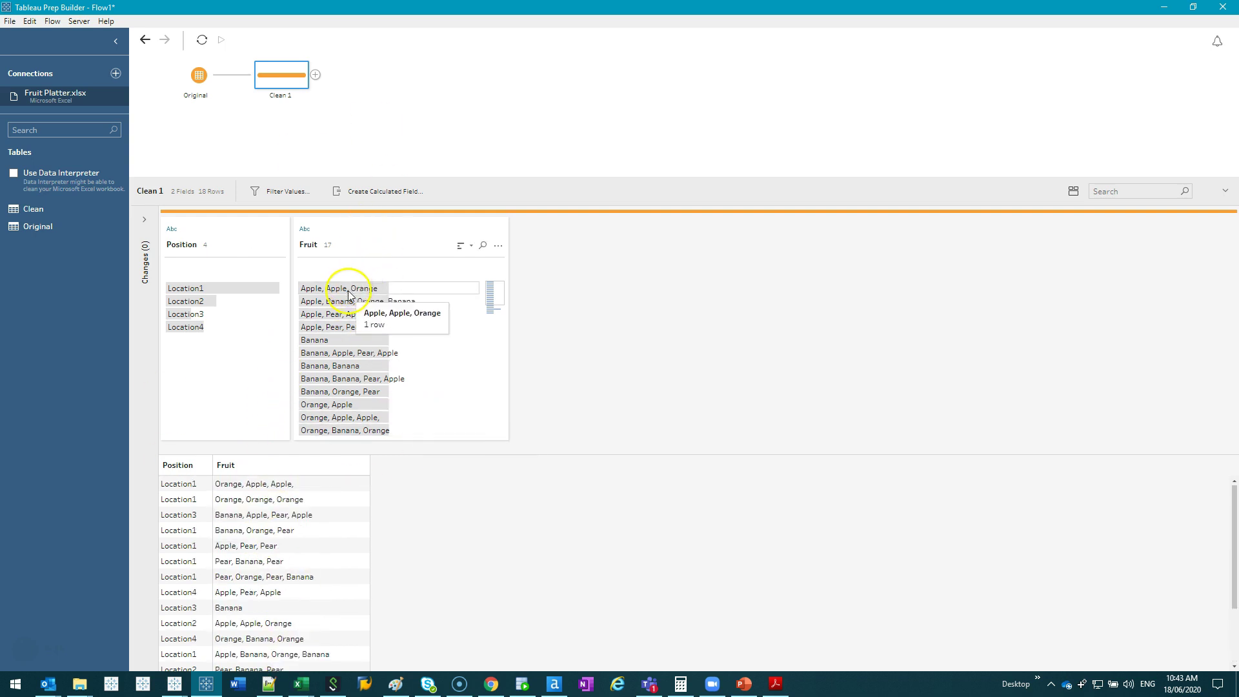
- Custom-split the Fruit field at commas into all parts, creating Fruit - Split 1–4
right_click(379, 235)
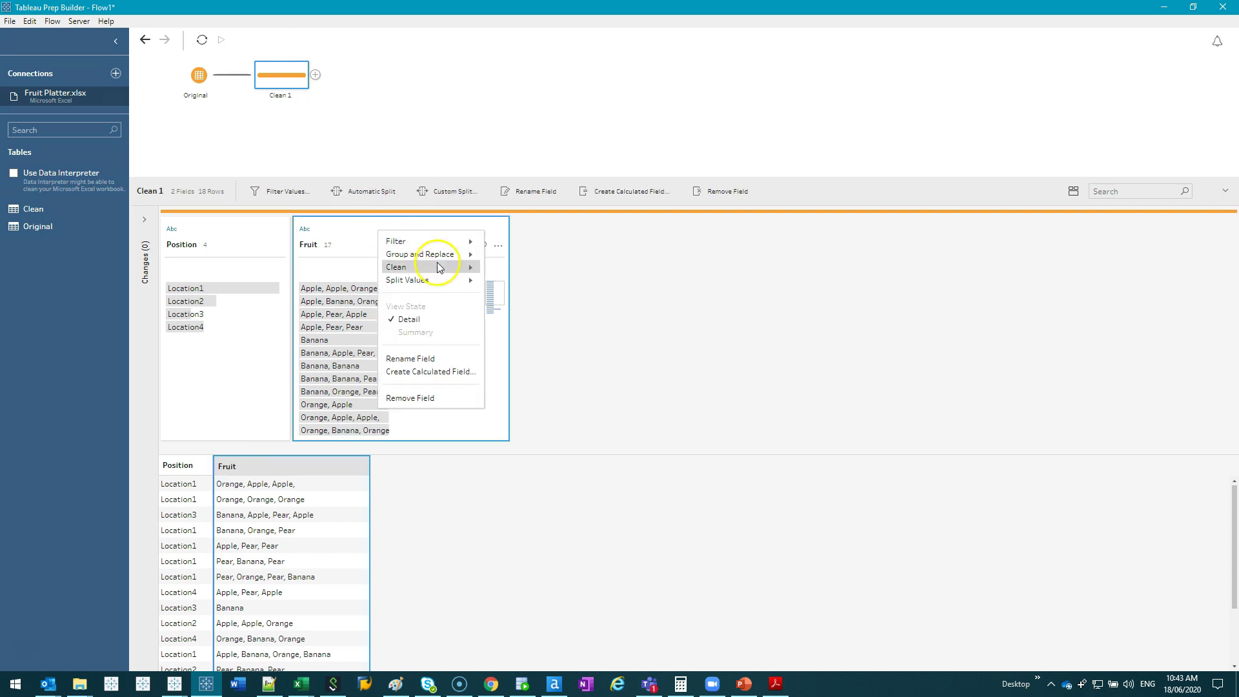
left_click(431, 283)
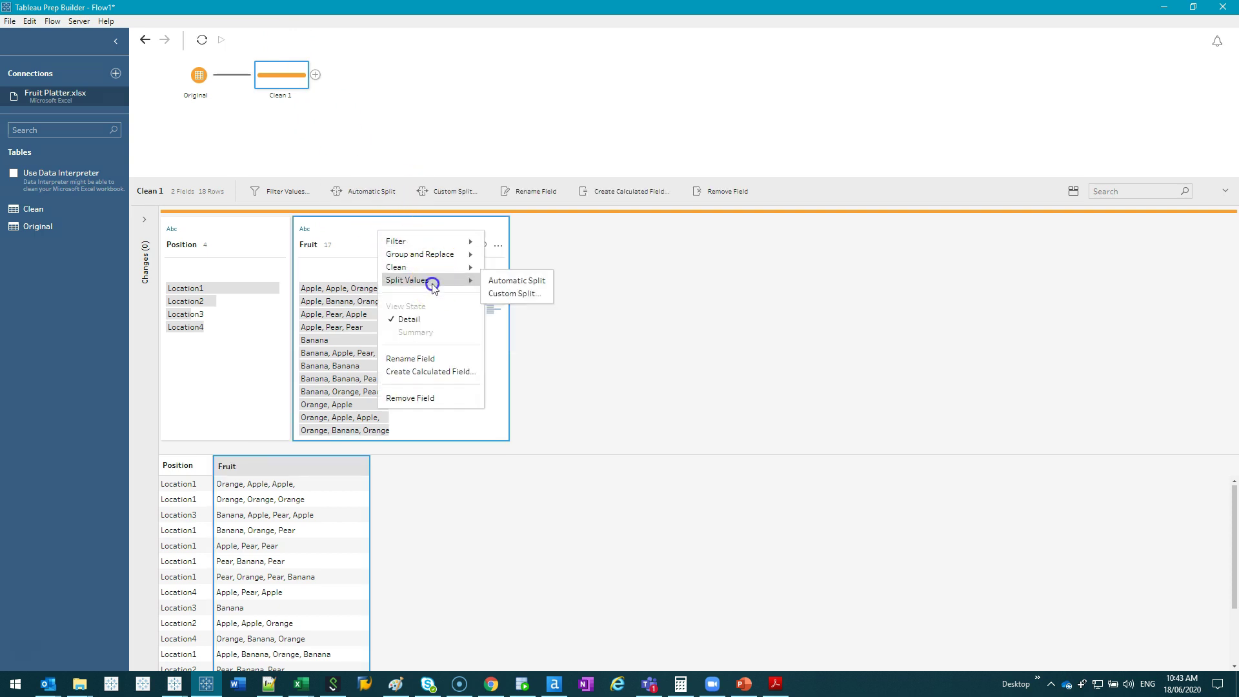
left_click(538, 296)
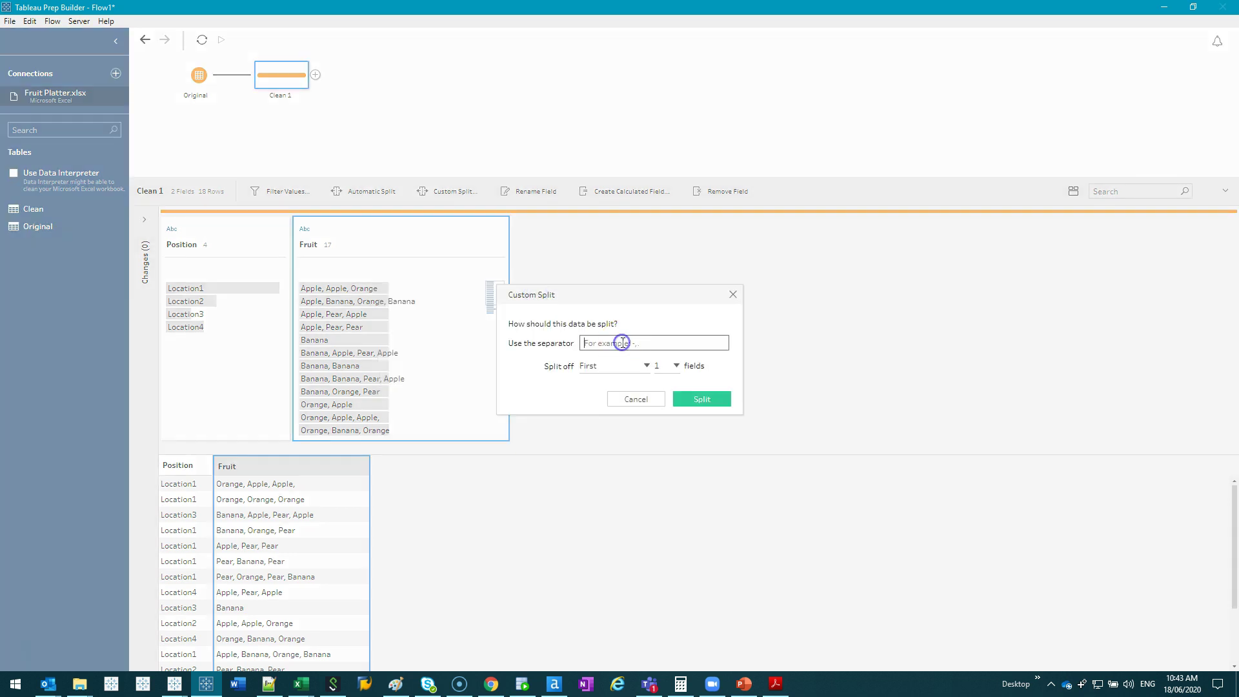
left_click(626, 366)
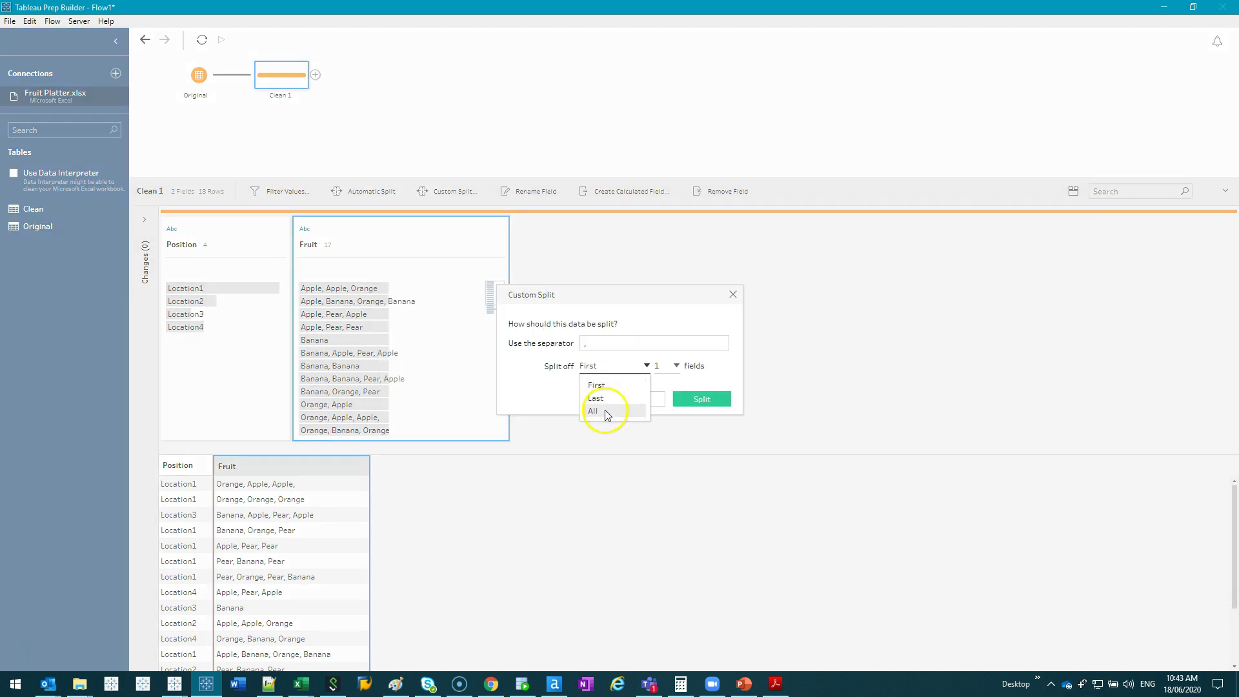
left_click(605, 411)
left_click(701, 399)
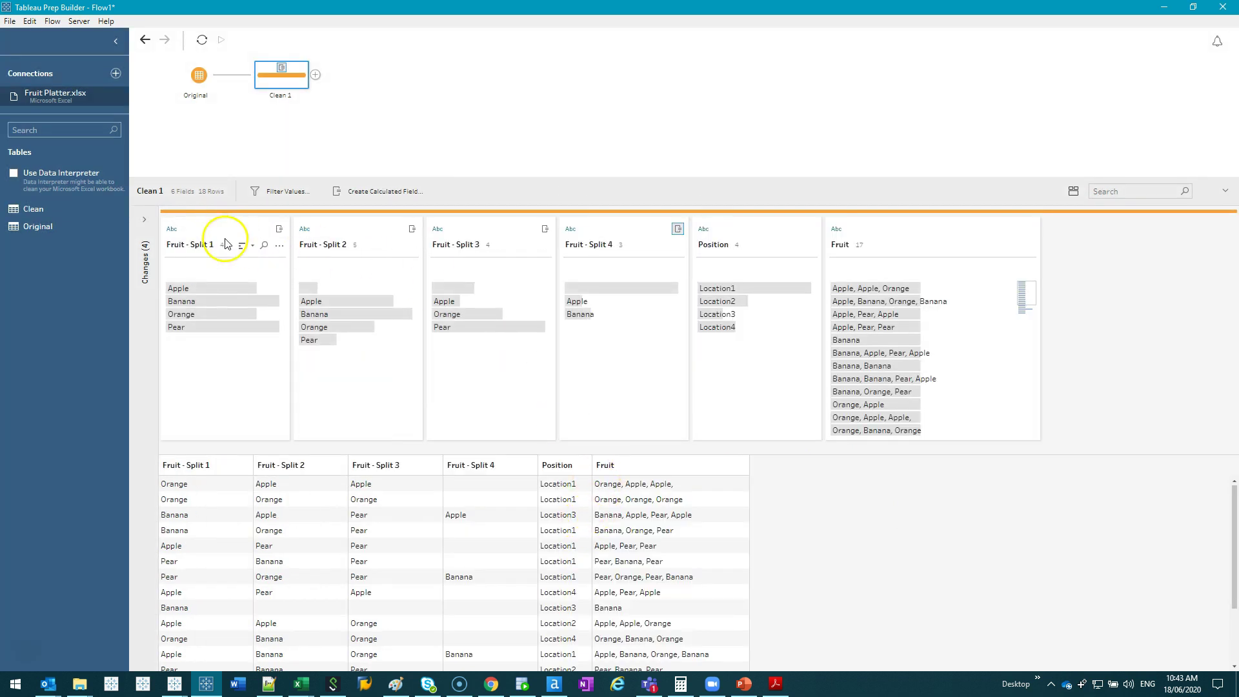
- Remove the original Fruit field and select all four Fruit Split fields
left_click(220, 230)
left_click(617, 238, "shift")
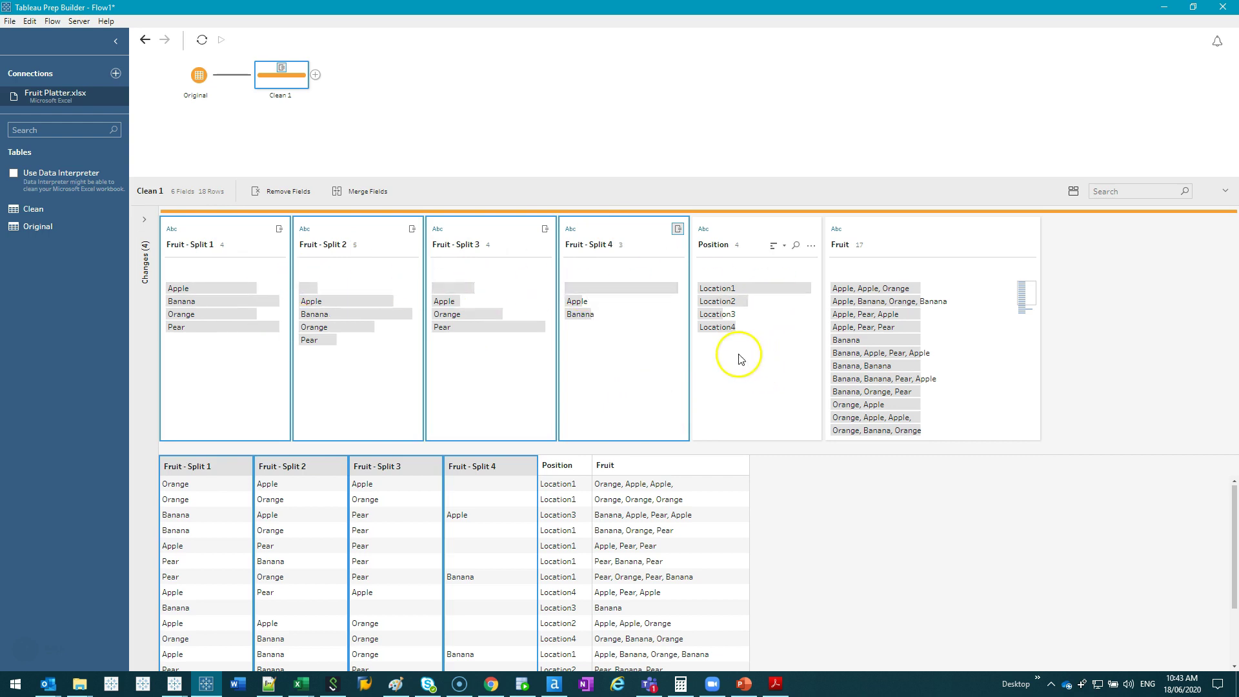
left_click(908, 227)
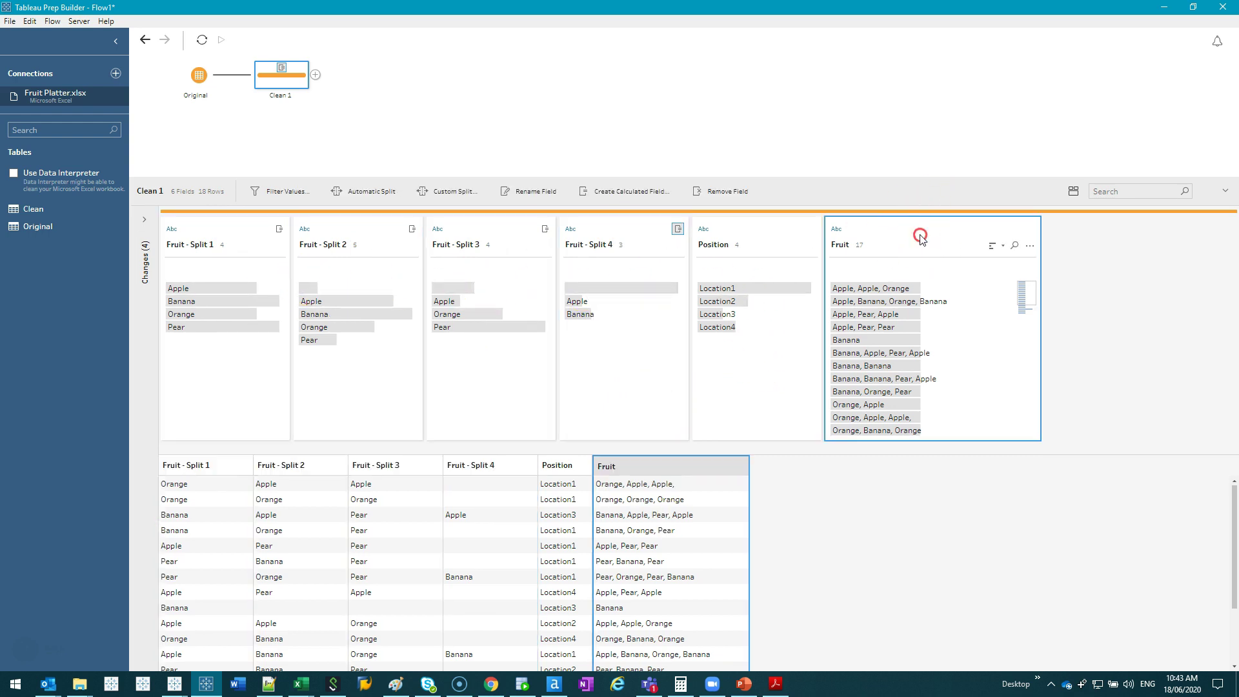
right_click(921, 239)
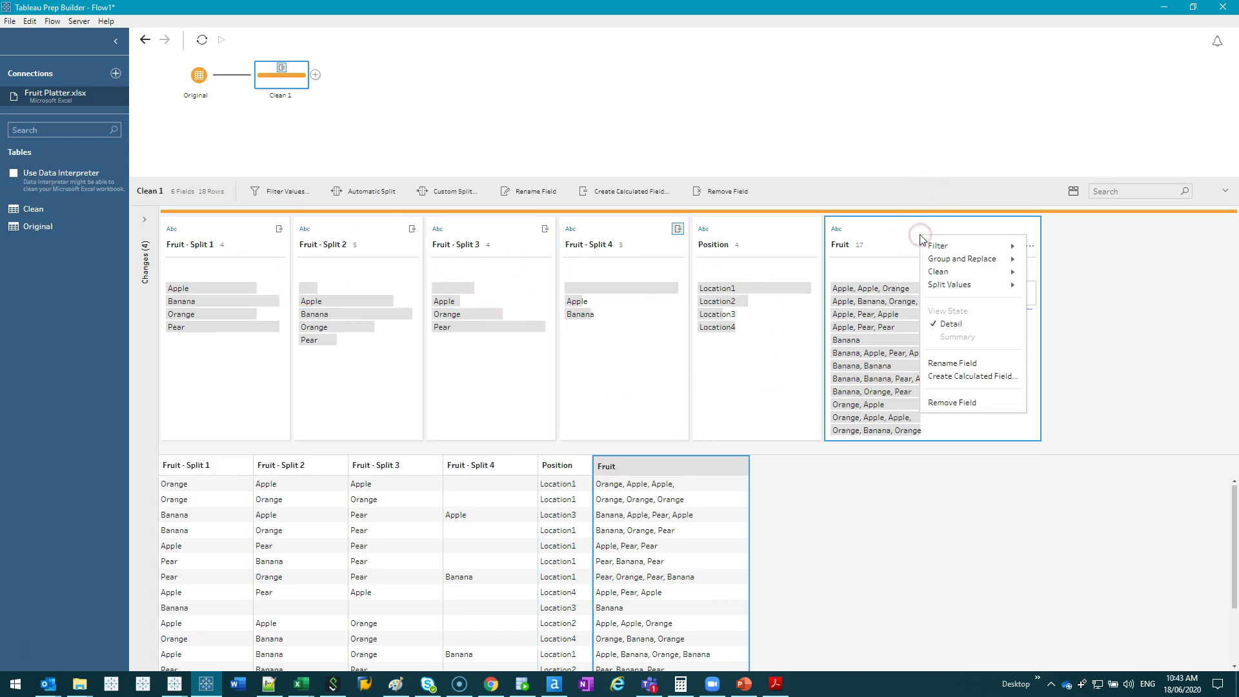
left_click(971, 403)
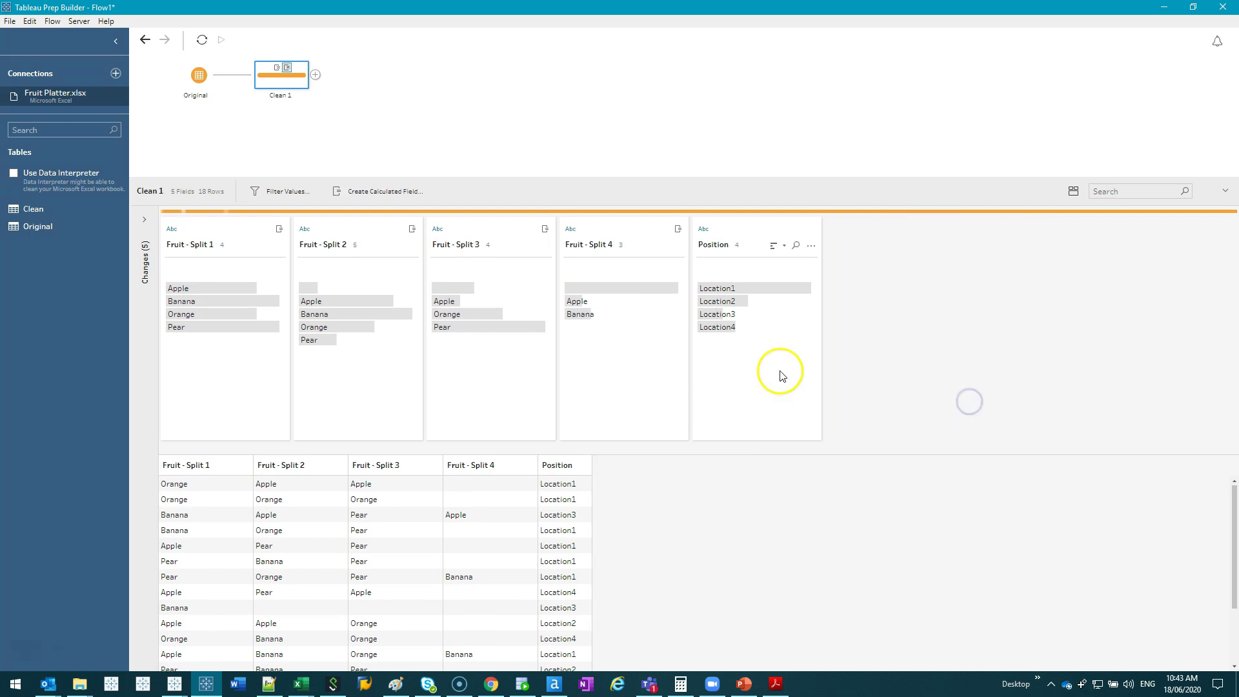
left_click(601, 232)
left_click(238, 234, "shift")
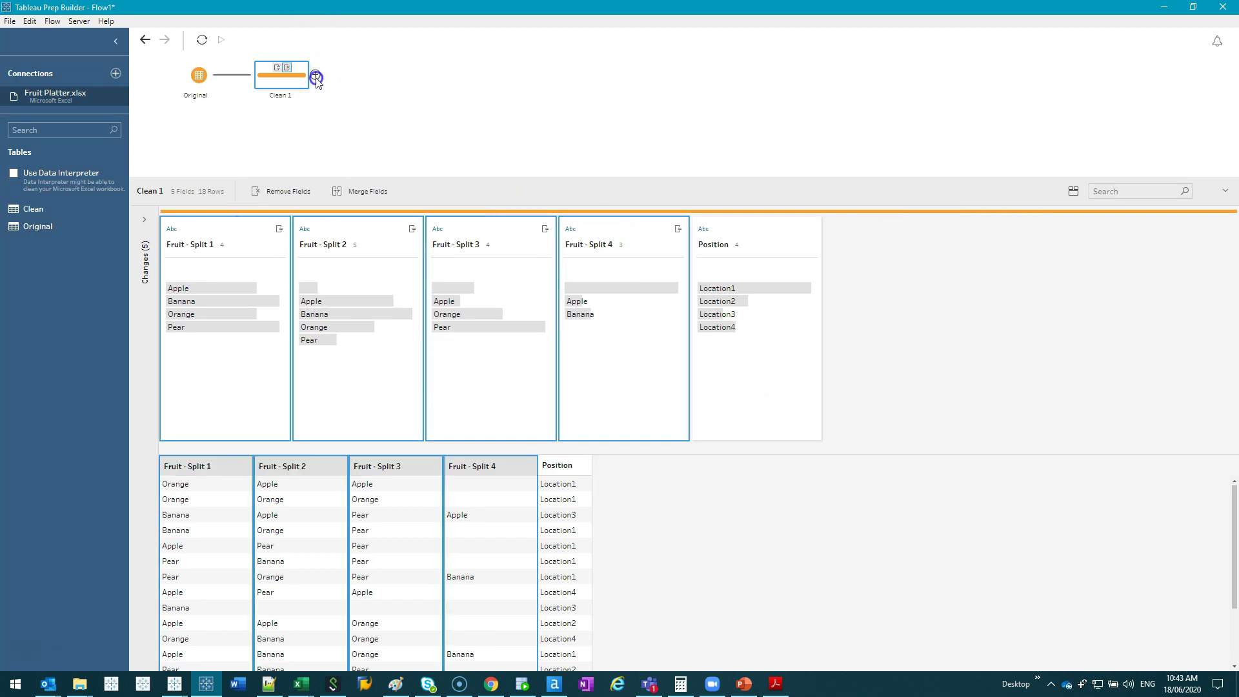
- Add Pivot 1 after Clean 1 pivoting Fruit - Split 1–4 into rows, followed by a Clean 2 step
left_click(316, 77)
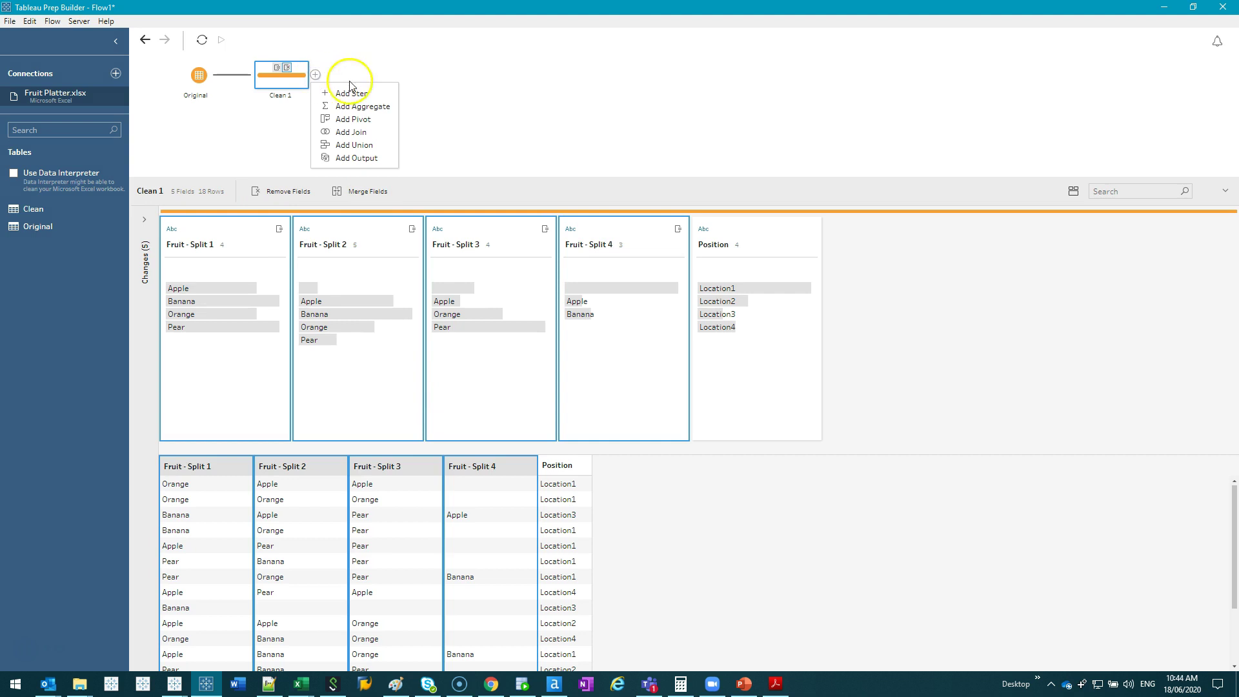
left_click(353, 119)
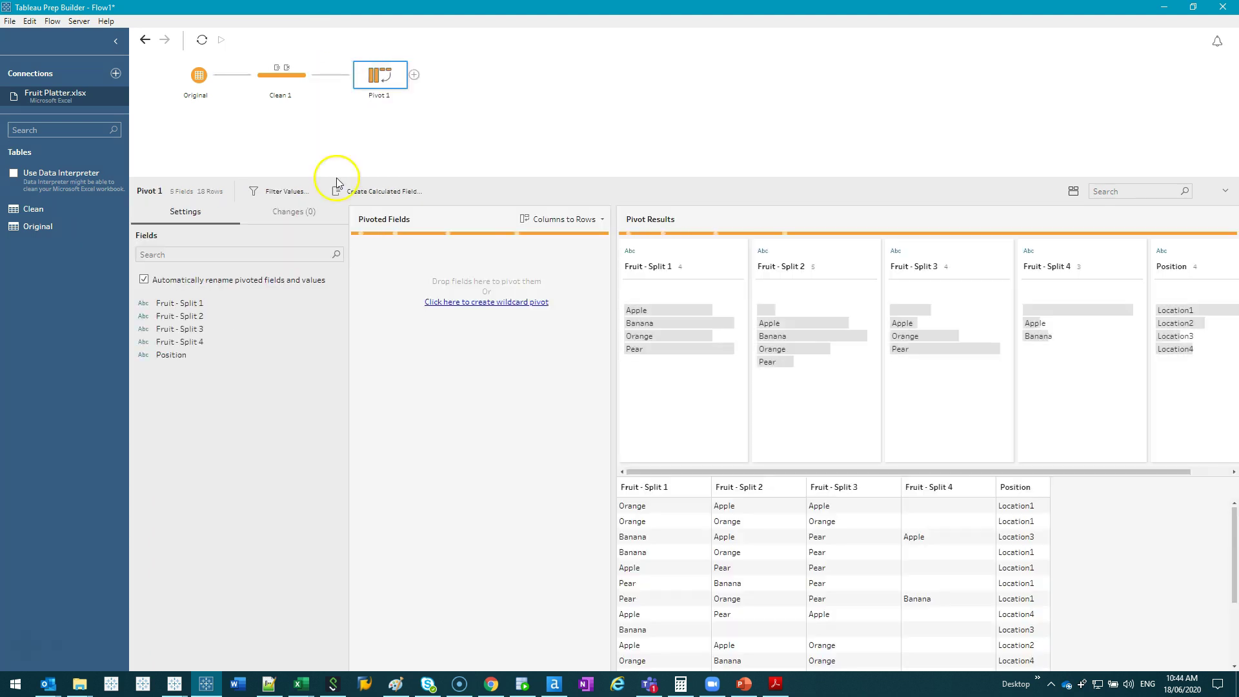
left_click(212, 302)
left_click(210, 343, "shift")
left_click_drag(222, 303, 438, 355)
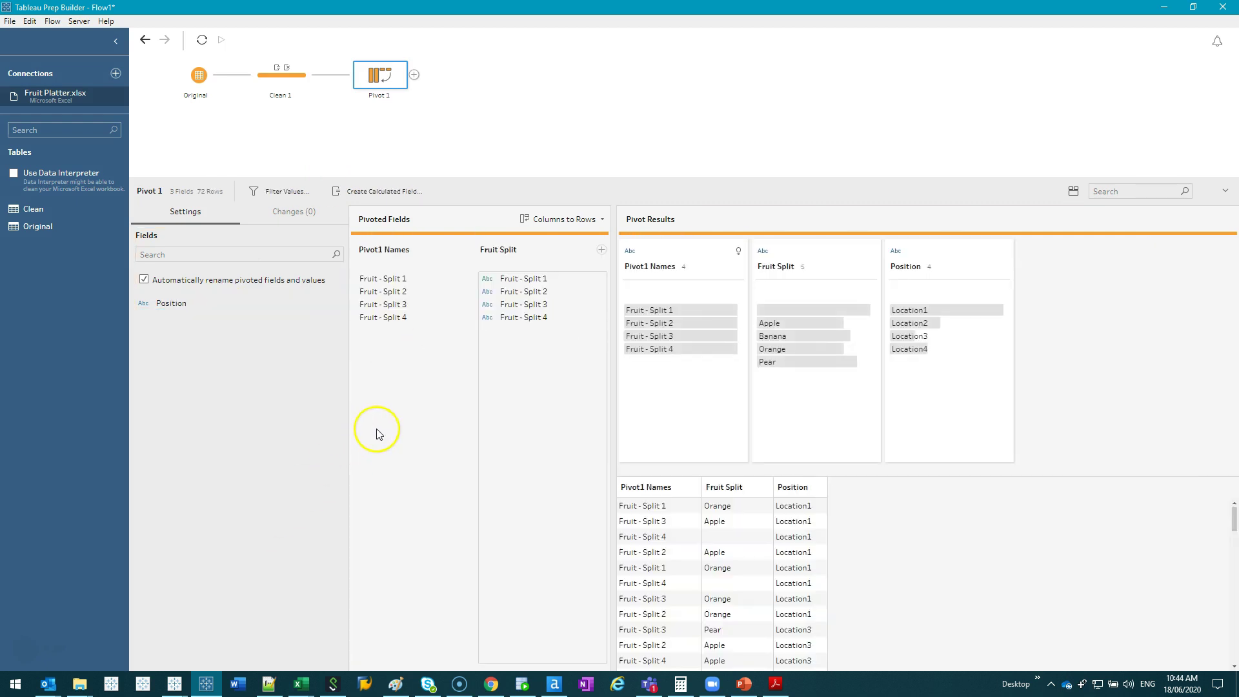
left_click(414, 75)
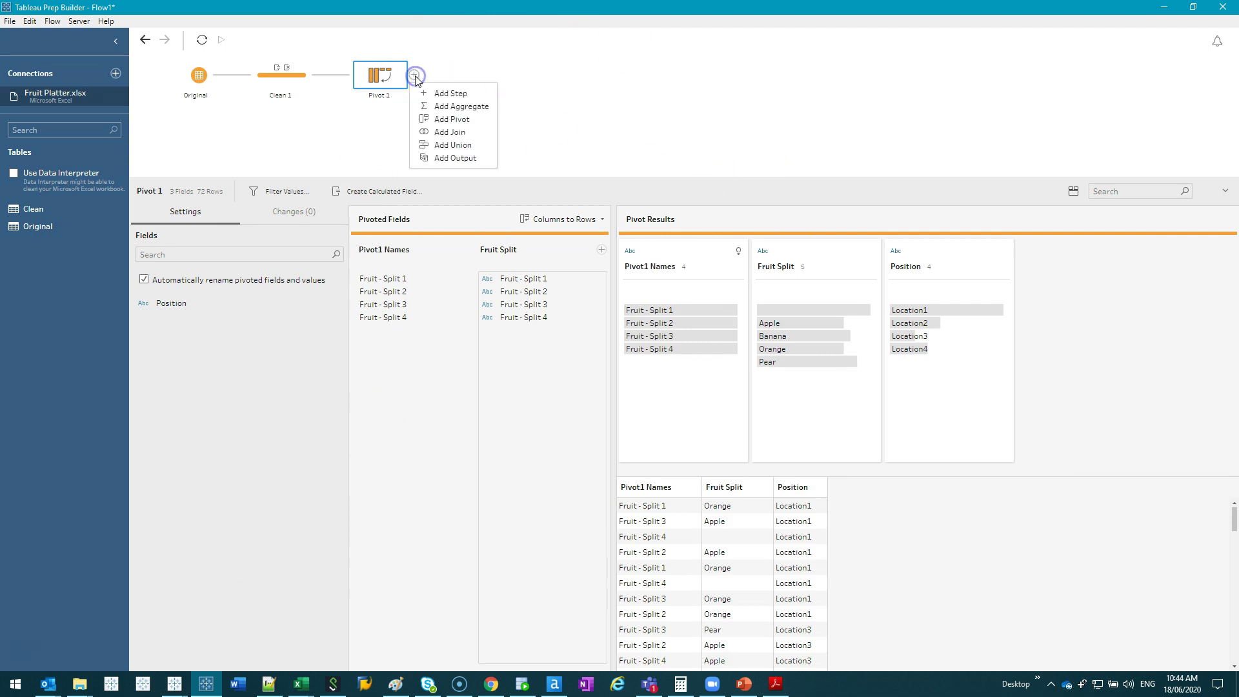
left_click(453, 93)
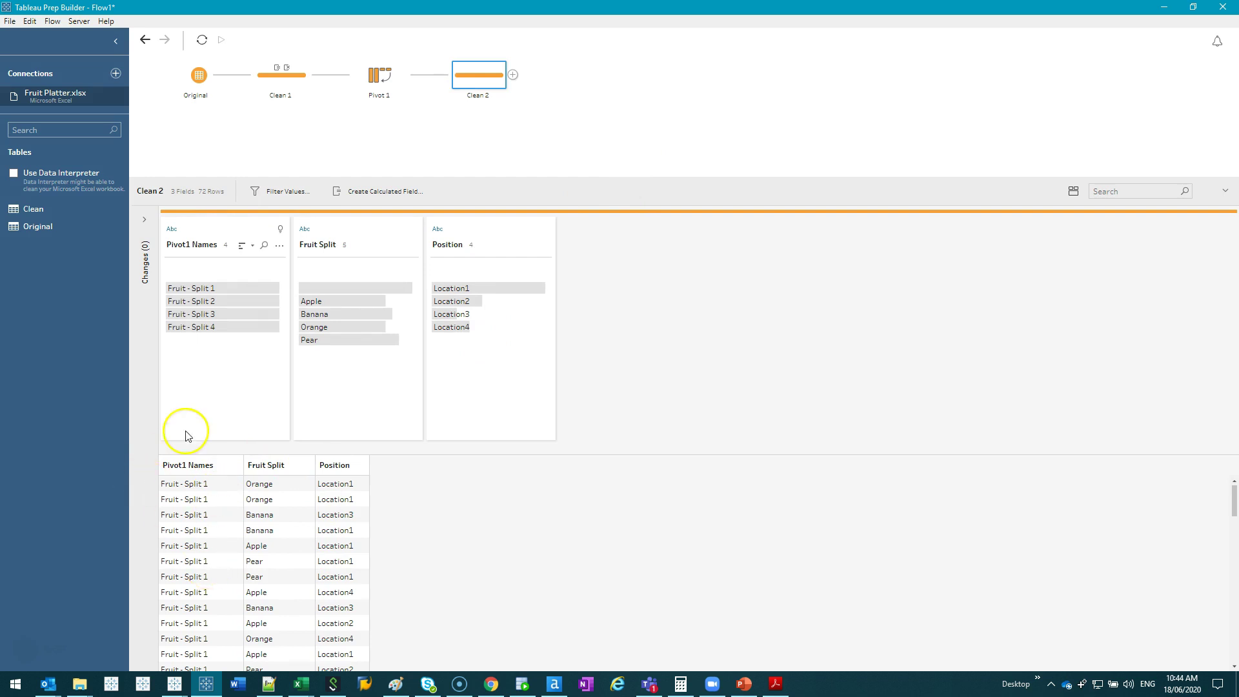
- In Clean 2, exclude the null Fruit Split values and remove the Pivot1 Names field
left_click_drag(495, 180, 509, 114)
left_click(339, 224)
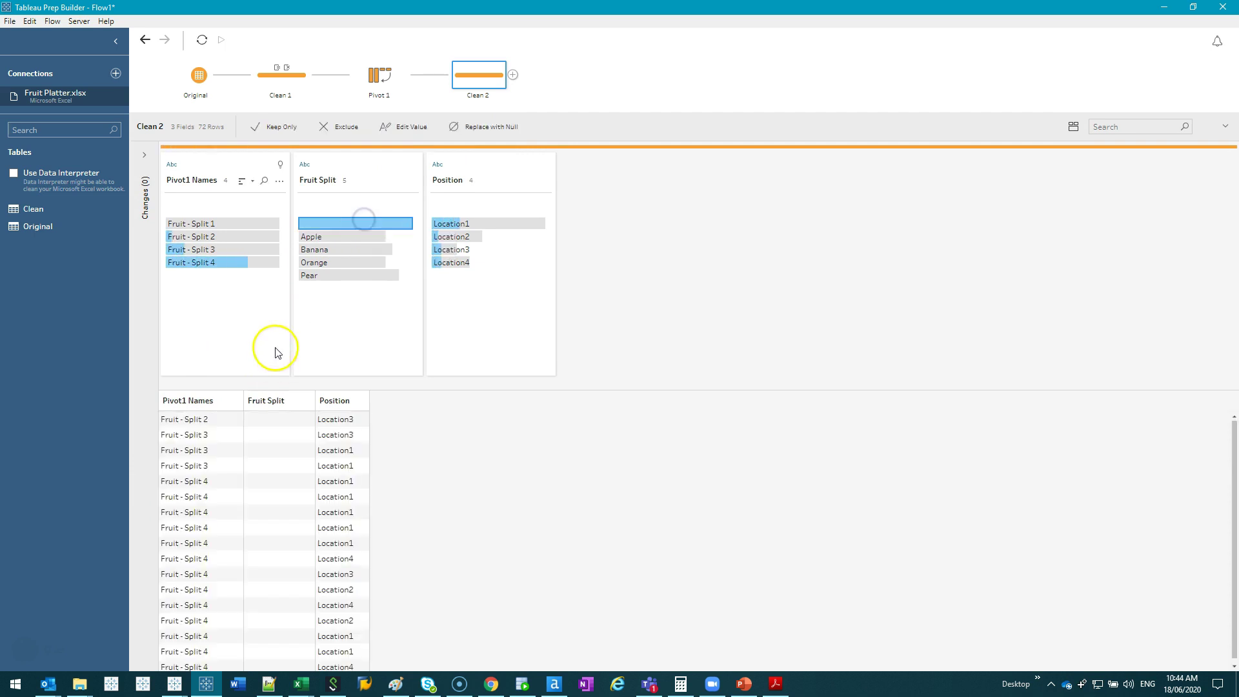
right_click(355, 226)
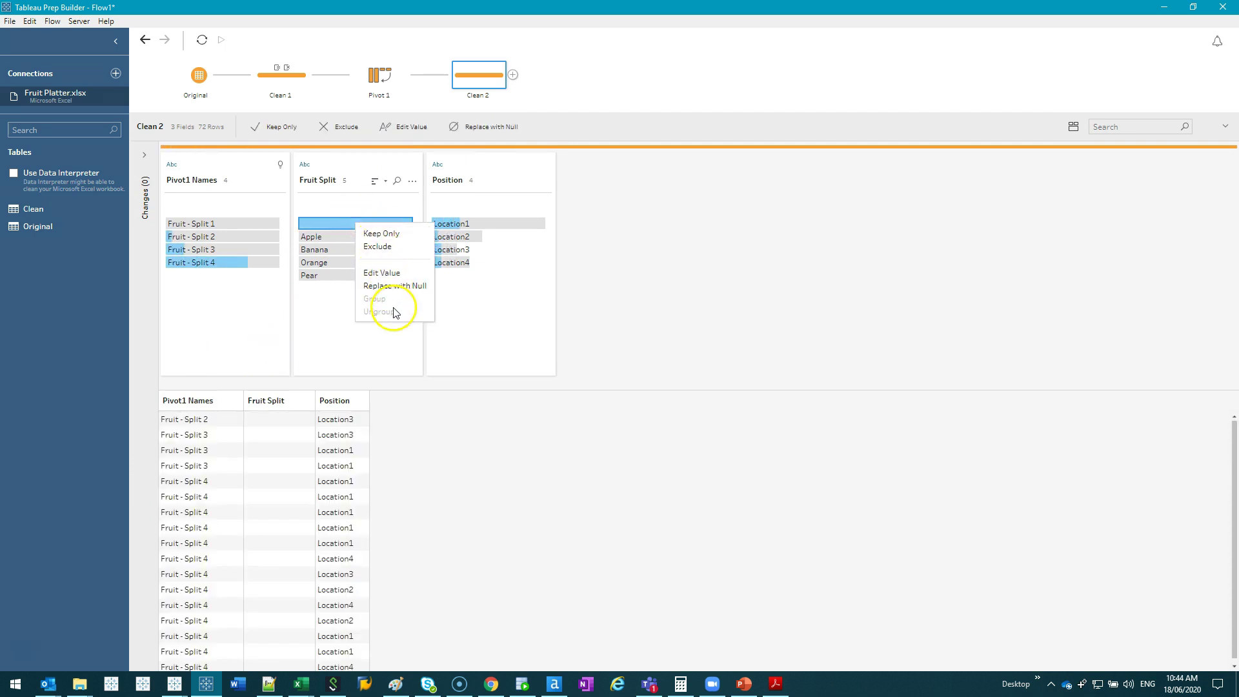
left_click(377, 246)
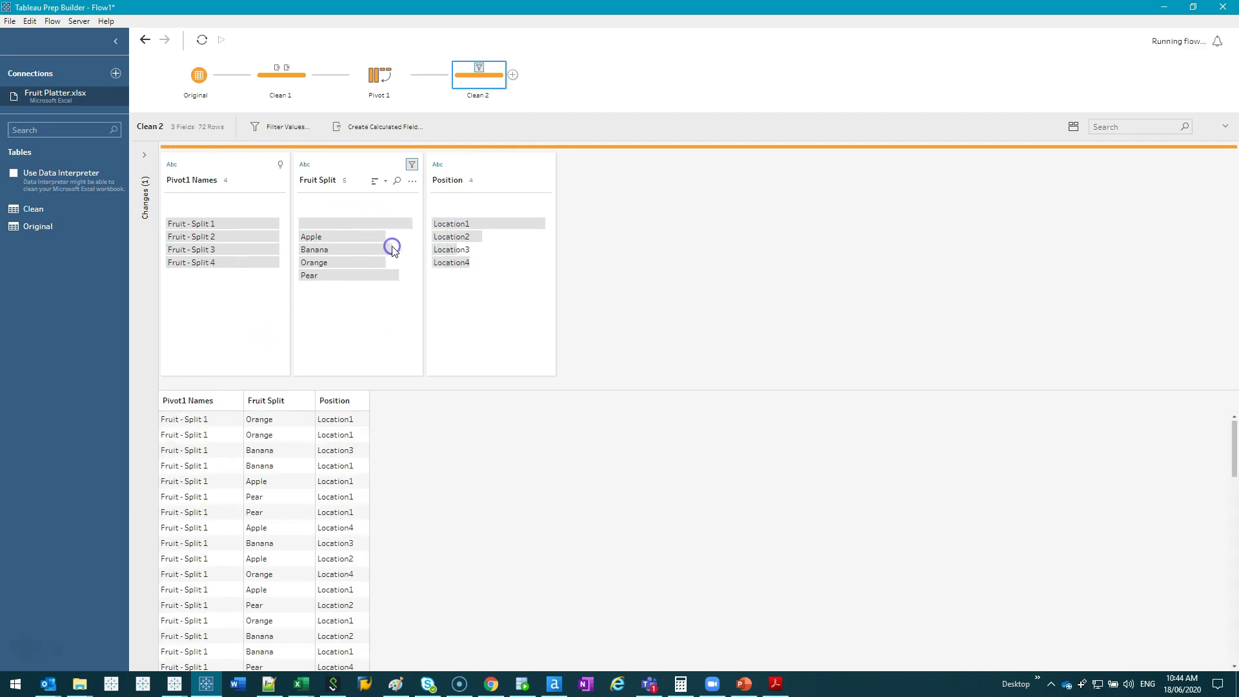
left_click(226, 159)
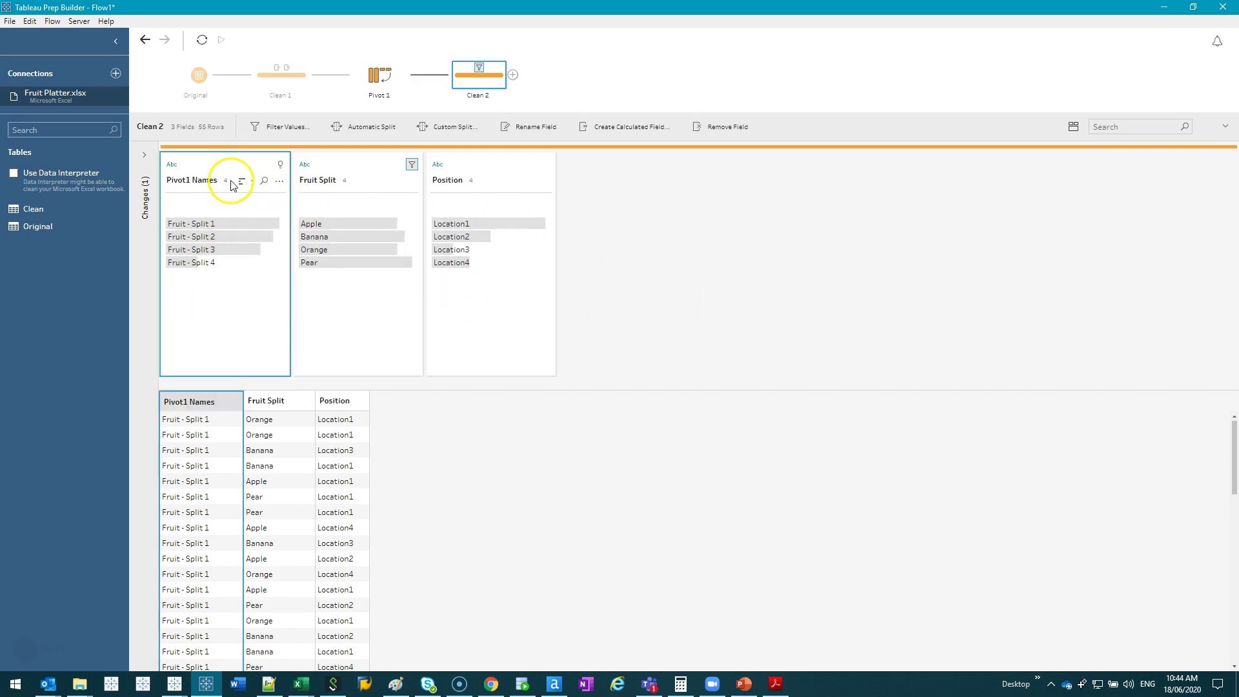
right_click(224, 163)
left_click(257, 330)
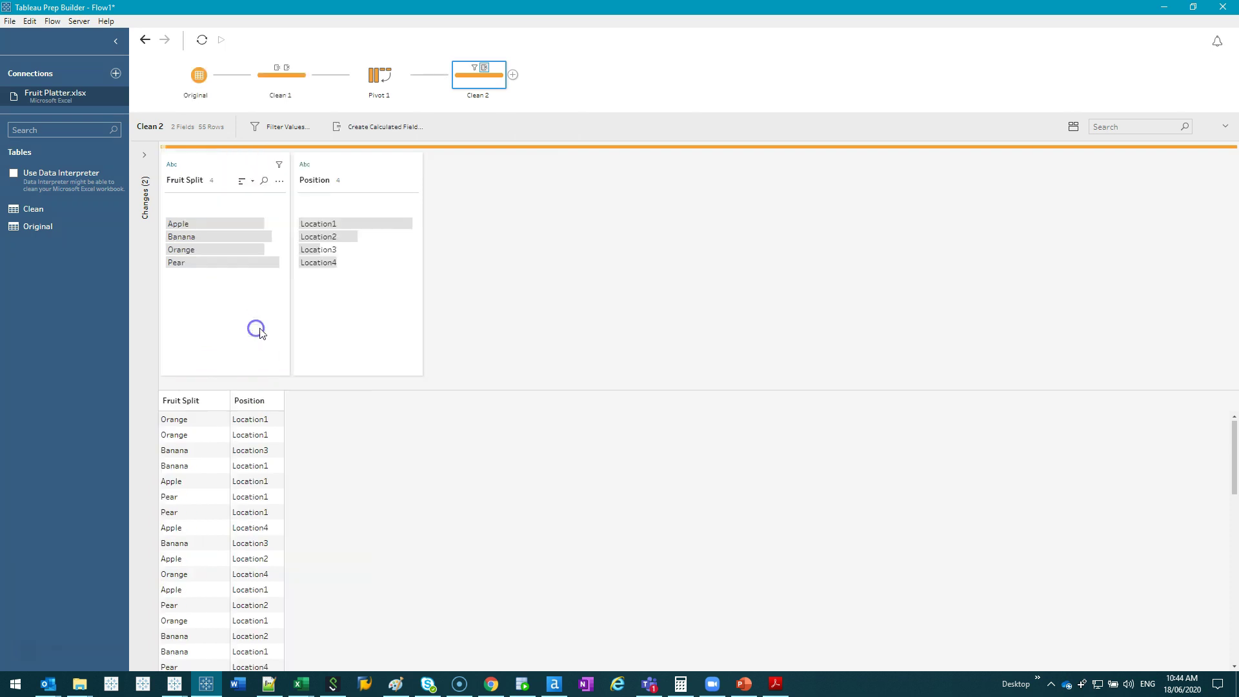
- Check the Apple, Banana, Orange and Pear rows of Fruit Split one by one
double_click(205, 224)
left_click(202, 238)
left_click(202, 249)
left_click(195, 262)
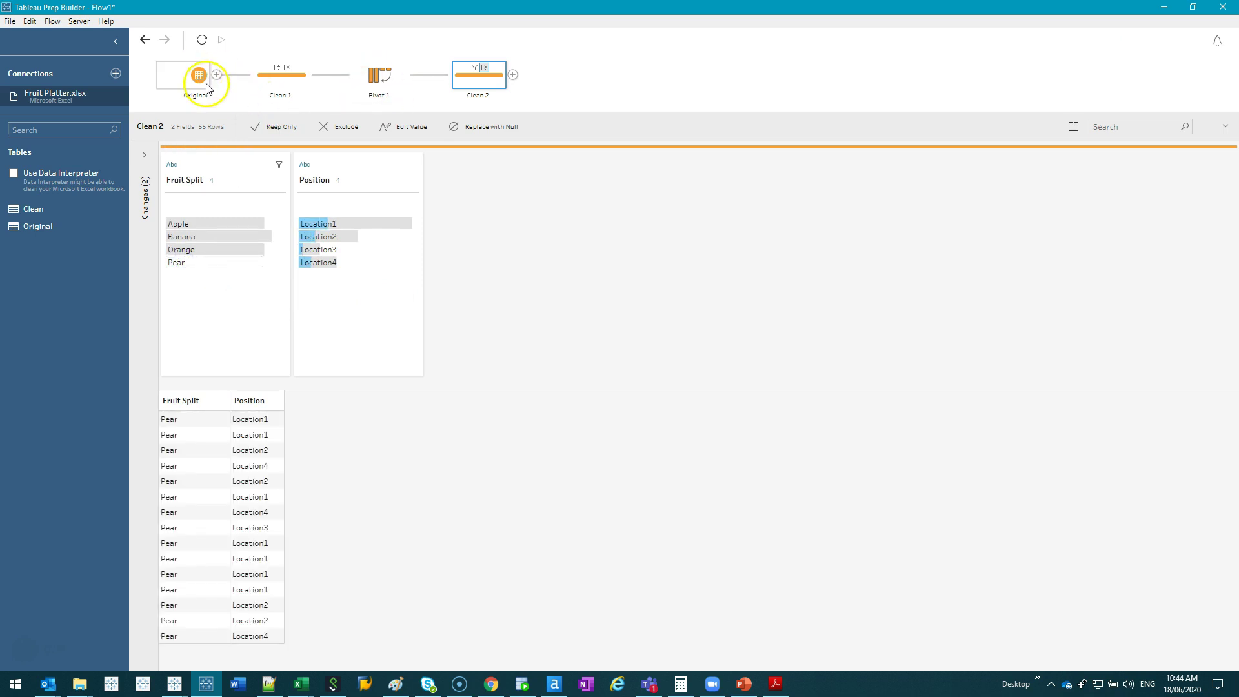
- Review Clean 1's change list of TRIM(SPLIT) calculated fields and Remove Field
left_click(270, 86)
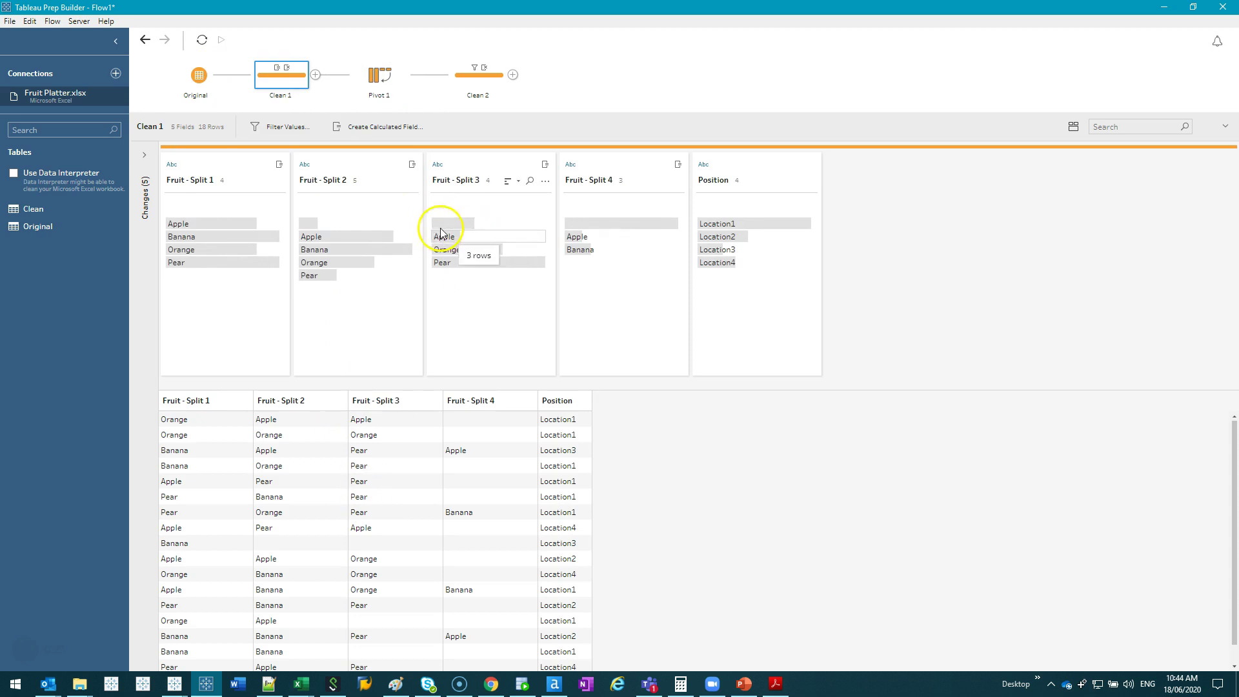
left_click(144, 155)
left_click(194, 186)
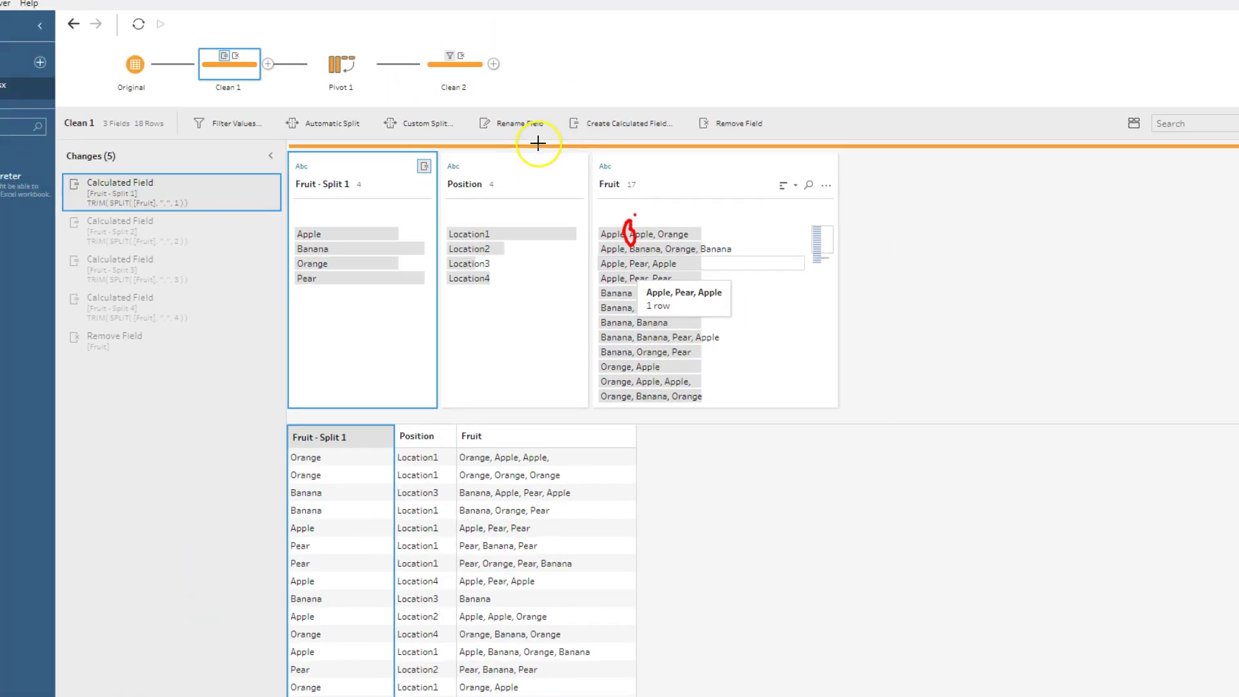
- Trim spaces from Fruit Split in Clean 2 and add an Output step writing Output.hyper
left_click(470, 77)
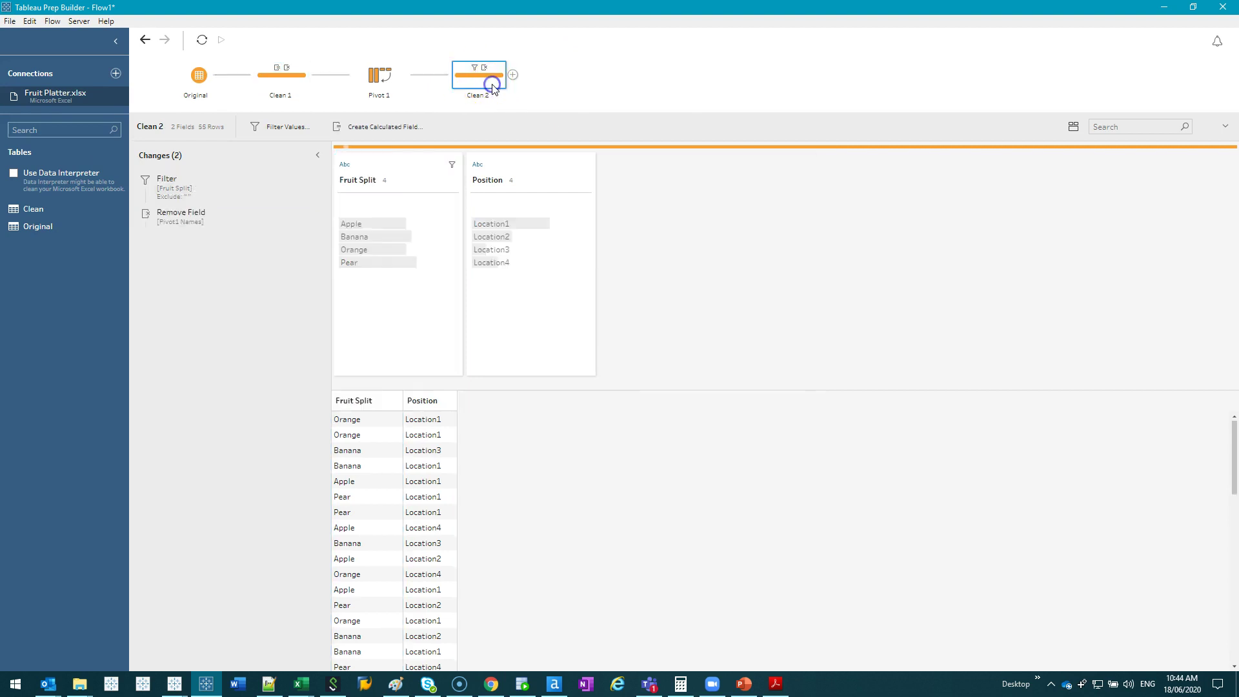
left_click(452, 185)
left_click(530, 227)
left_click(590, 305)
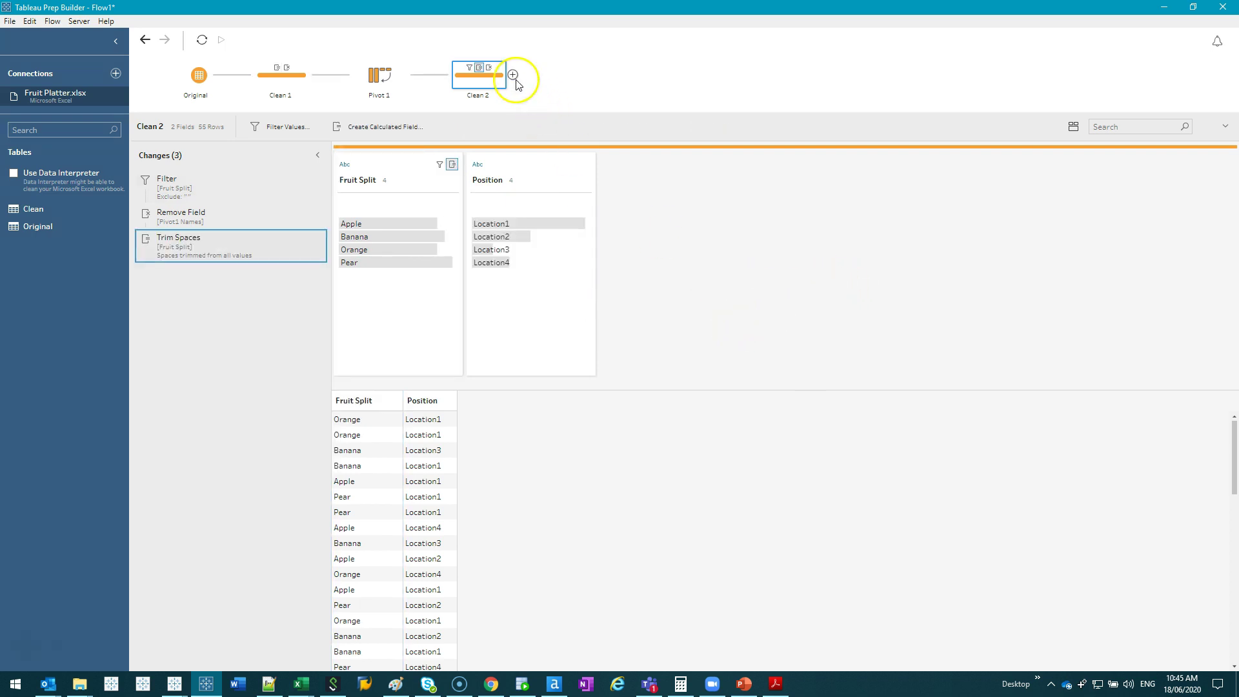
left_click(514, 77)
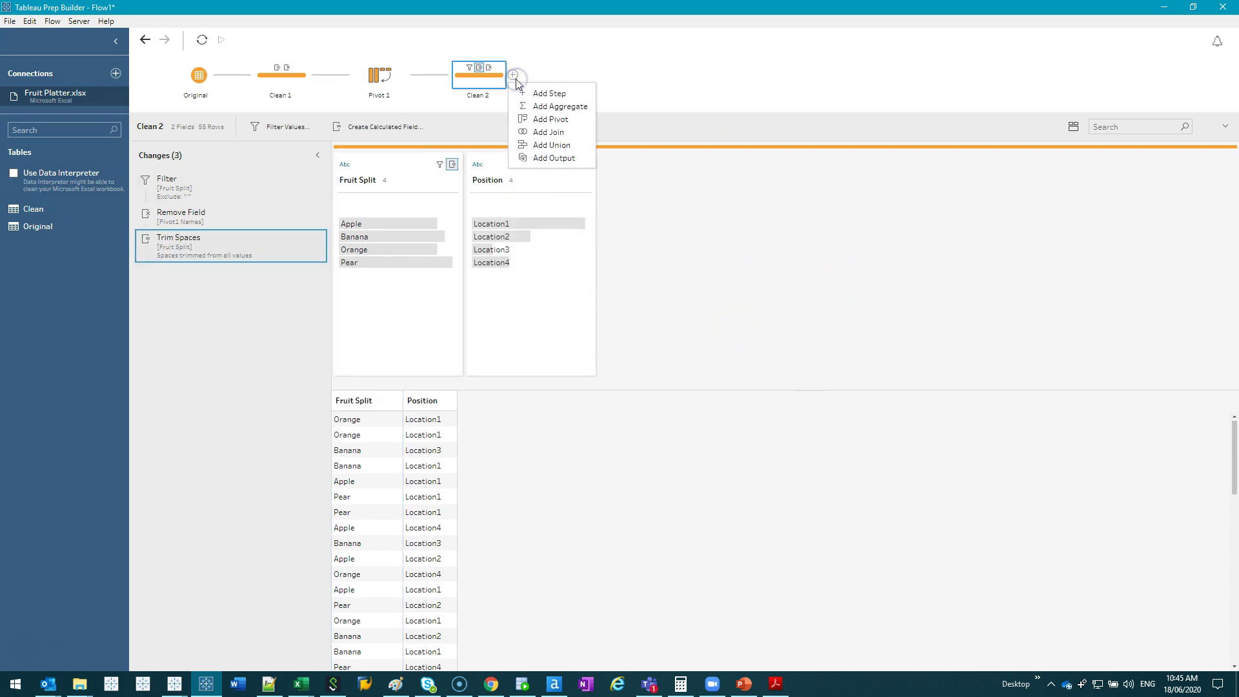
left_click(567, 158)
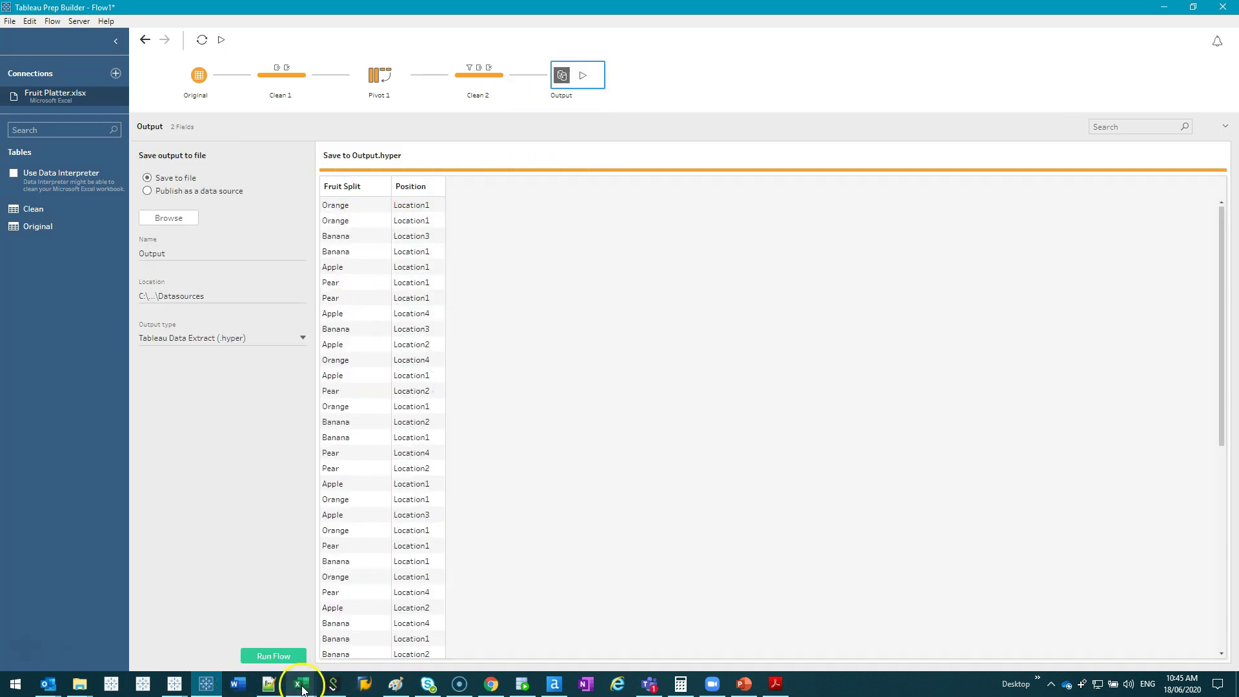
- On Book5's Sheet 1, view the 55 Clean data rows in an enlarged window, then return to Udemy
mouse_move(175, 685)
left_click(603, 638)
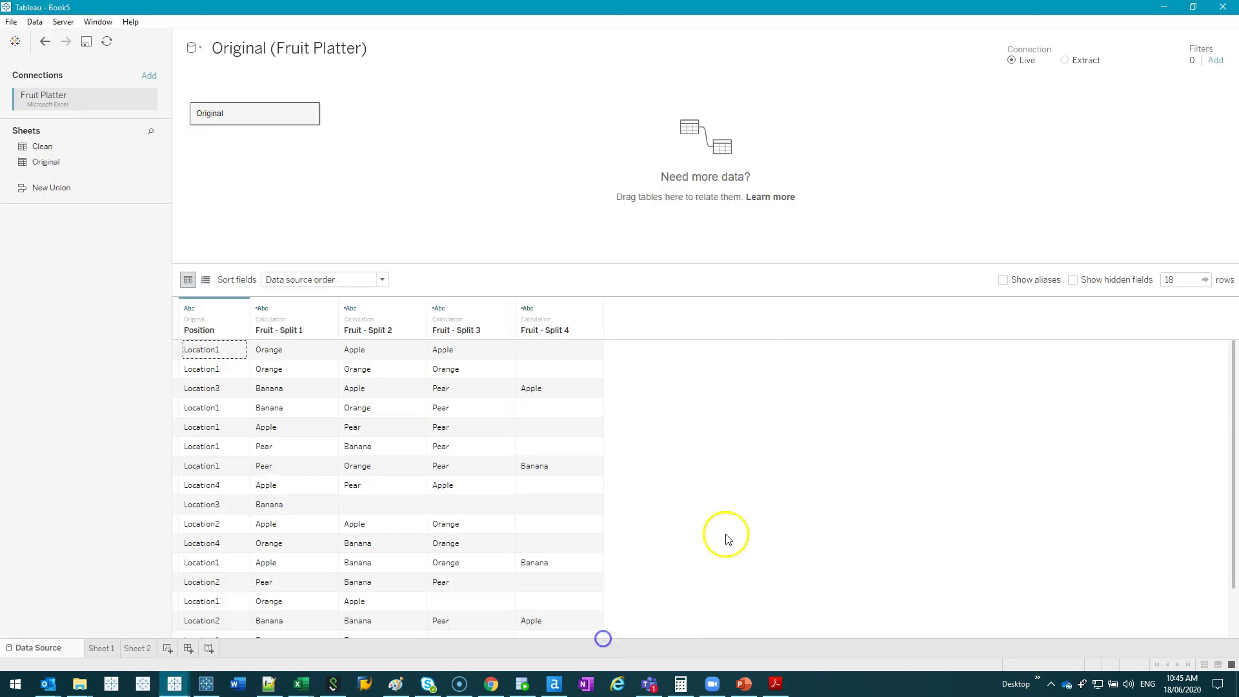
left_click(116, 645)
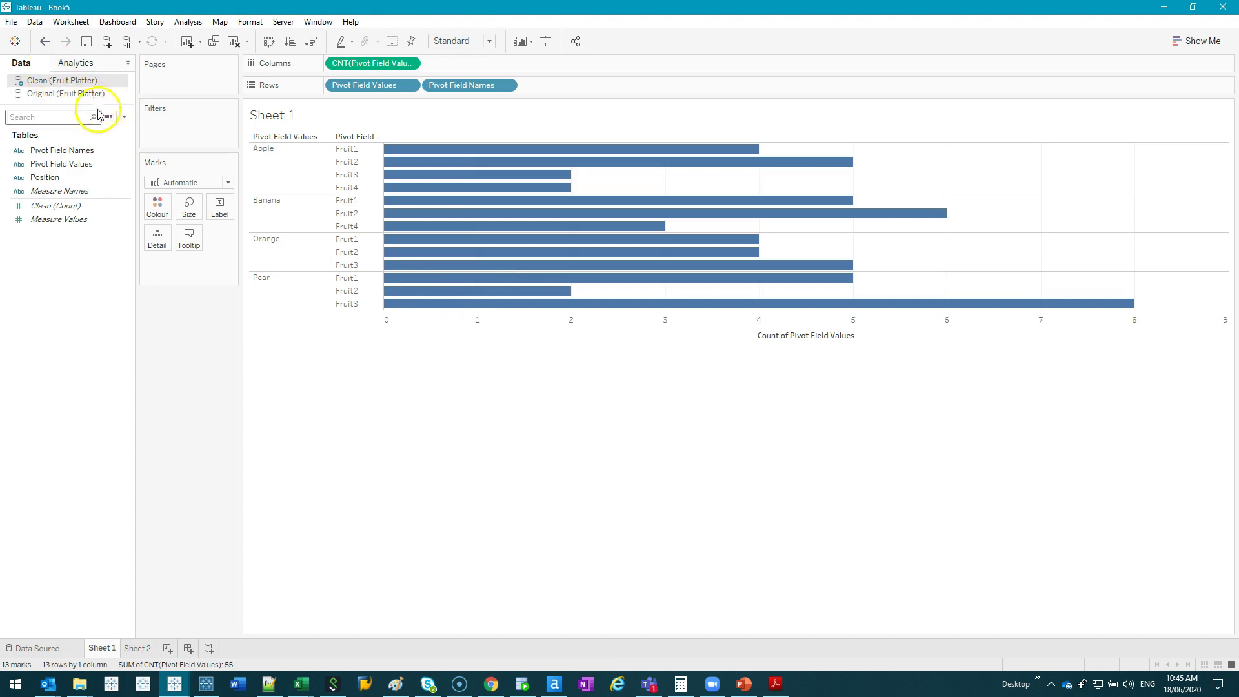
left_click(108, 117)
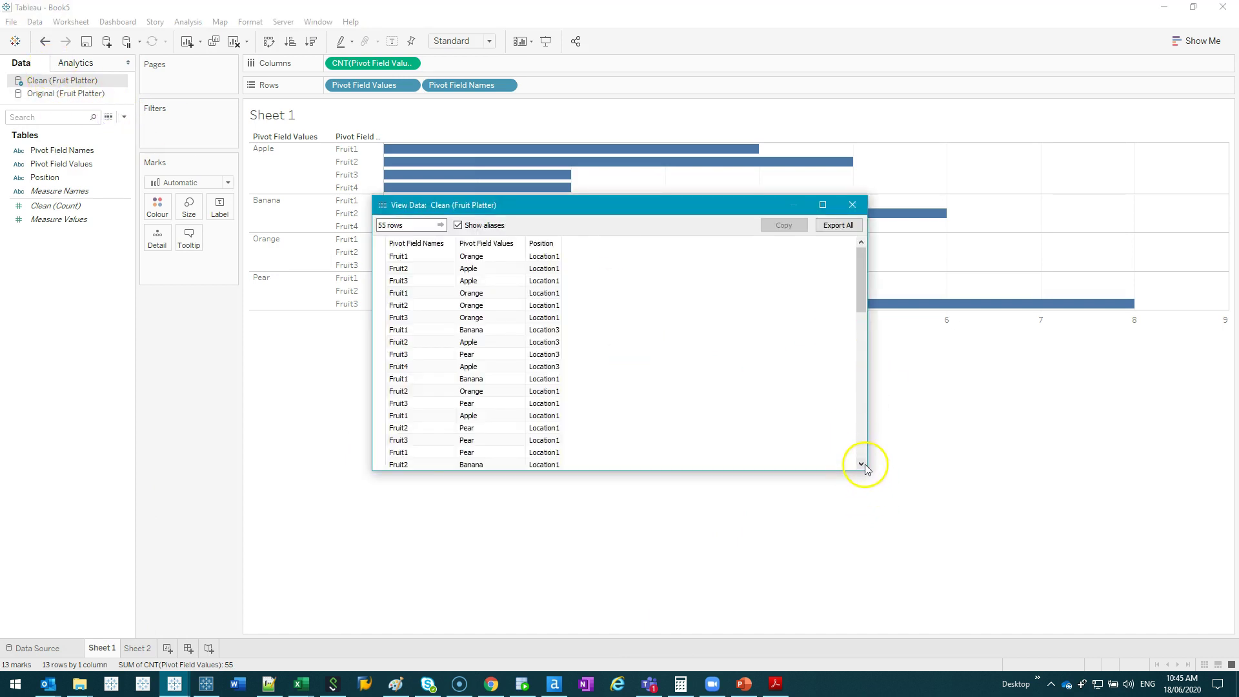
left_click_drag(866, 469, 672, 667)
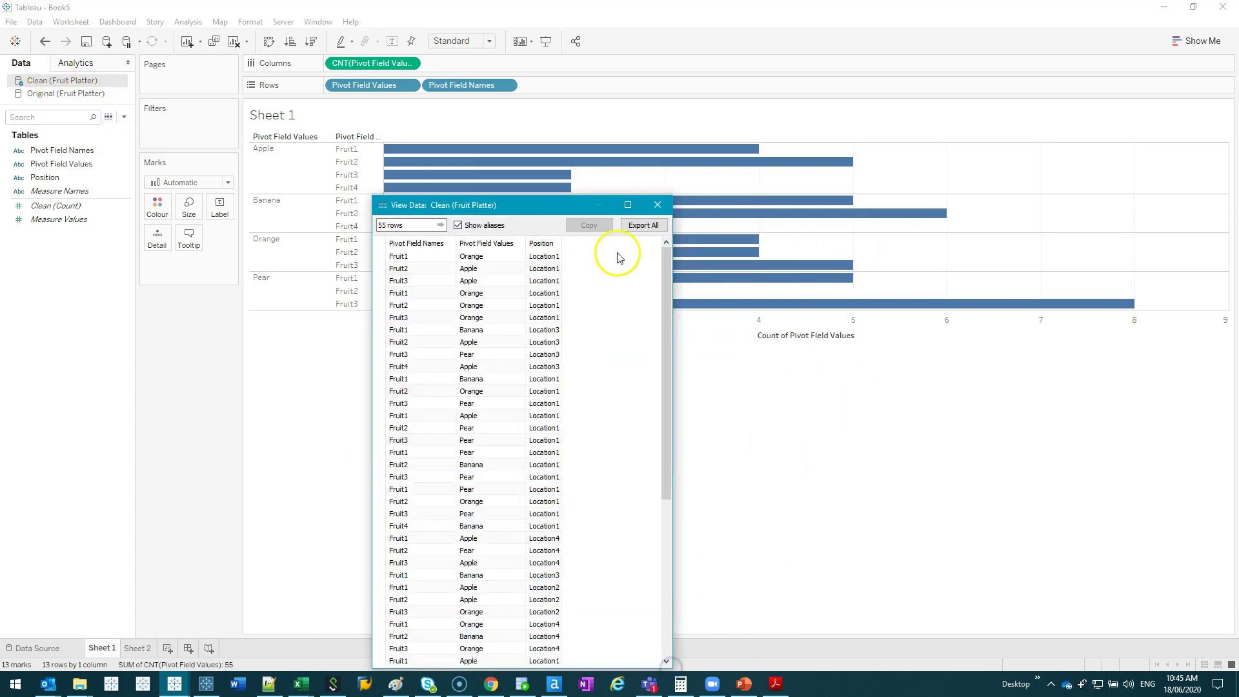
left_click_drag(665, 258, 648, 144)
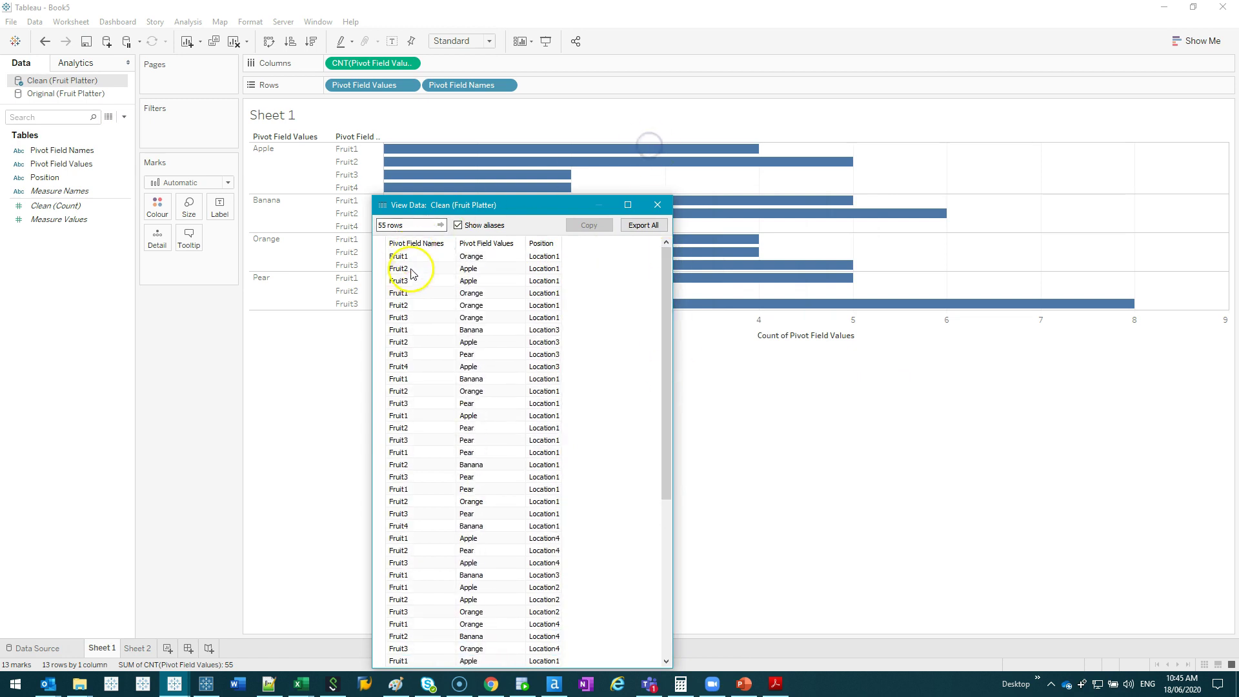
left_click(411, 269)
left_click_drag(412, 269, 420, 575)
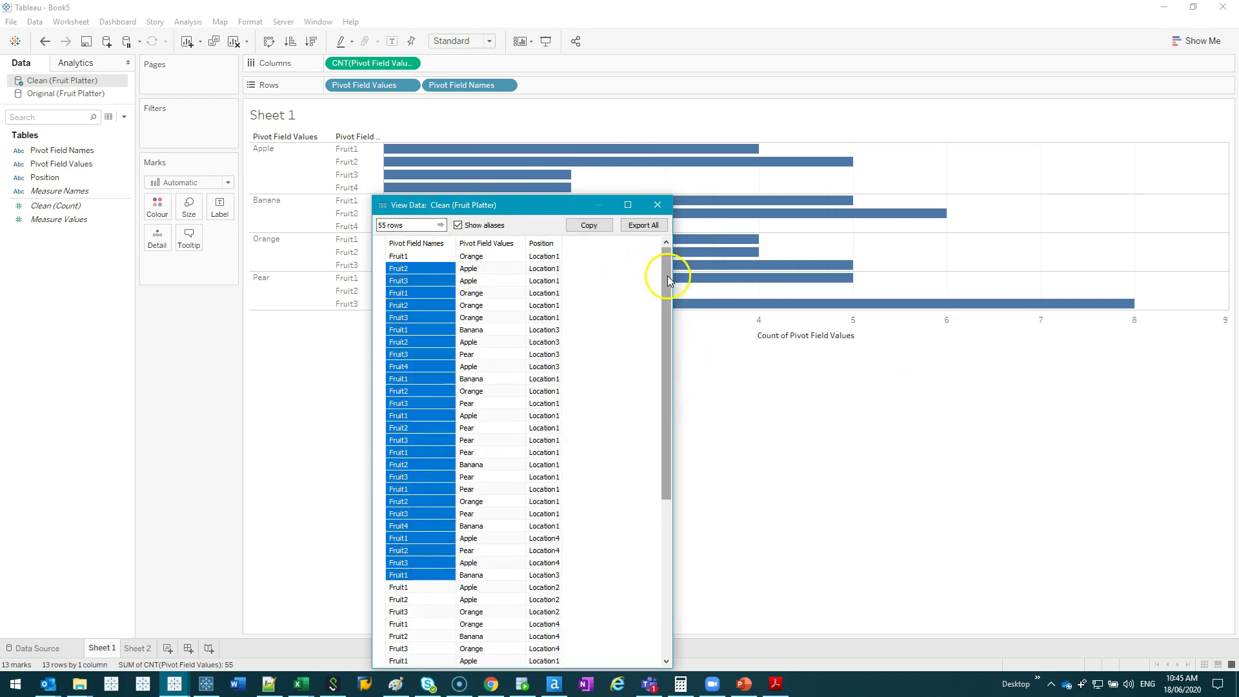
mouse_move(669, 281)
left_mouse_down()
mouse_move(672, 332)
mouse_move(667, 272)
left_mouse_up()
left_click(491, 684)
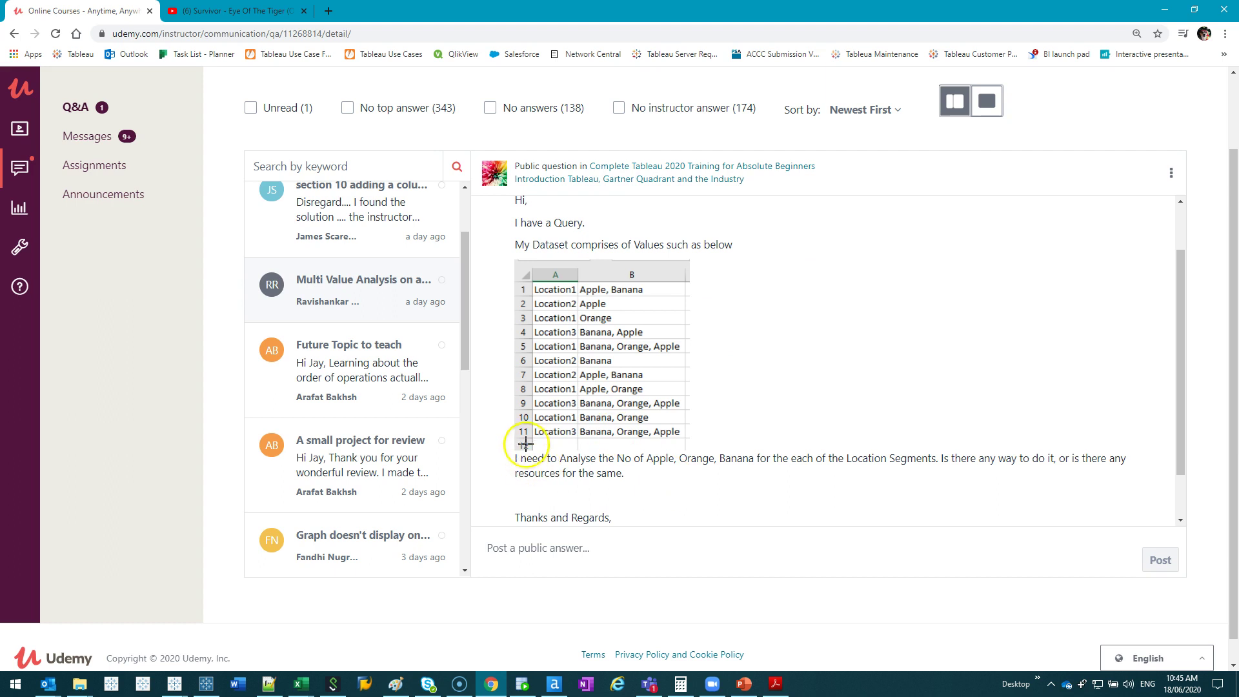
left_click_drag(526, 445, 607, 441)
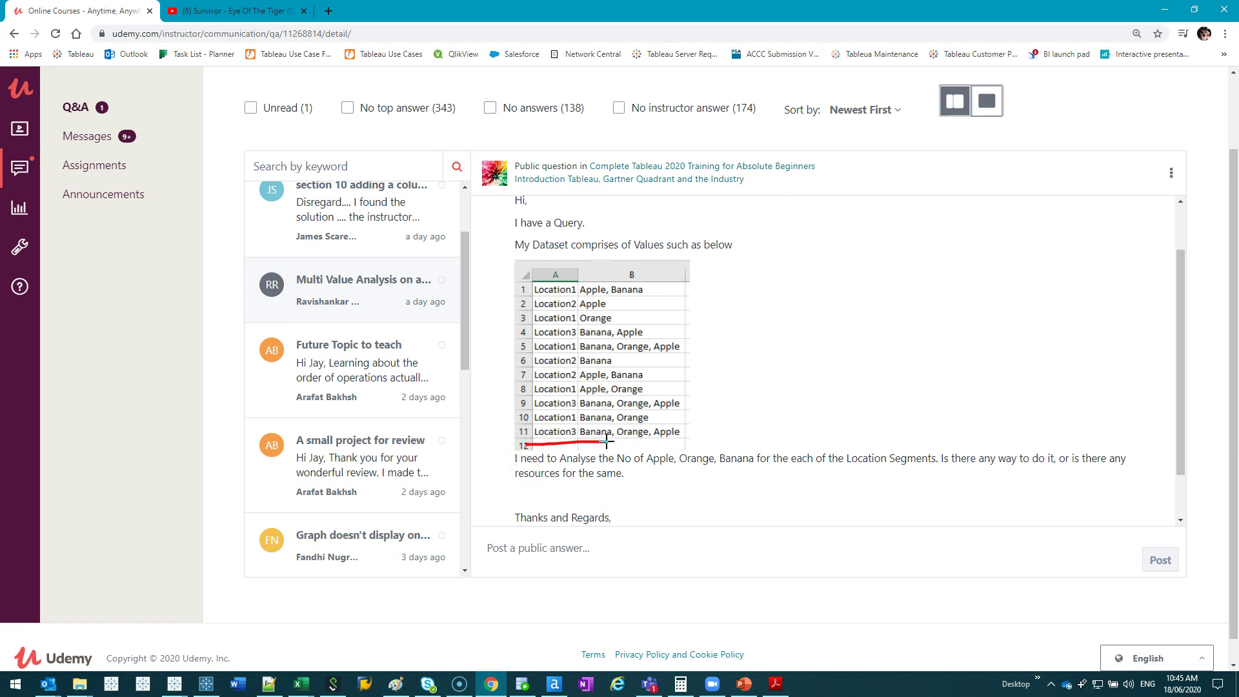
left_click(742, 449)
scroll(755, 429, "up", 1)
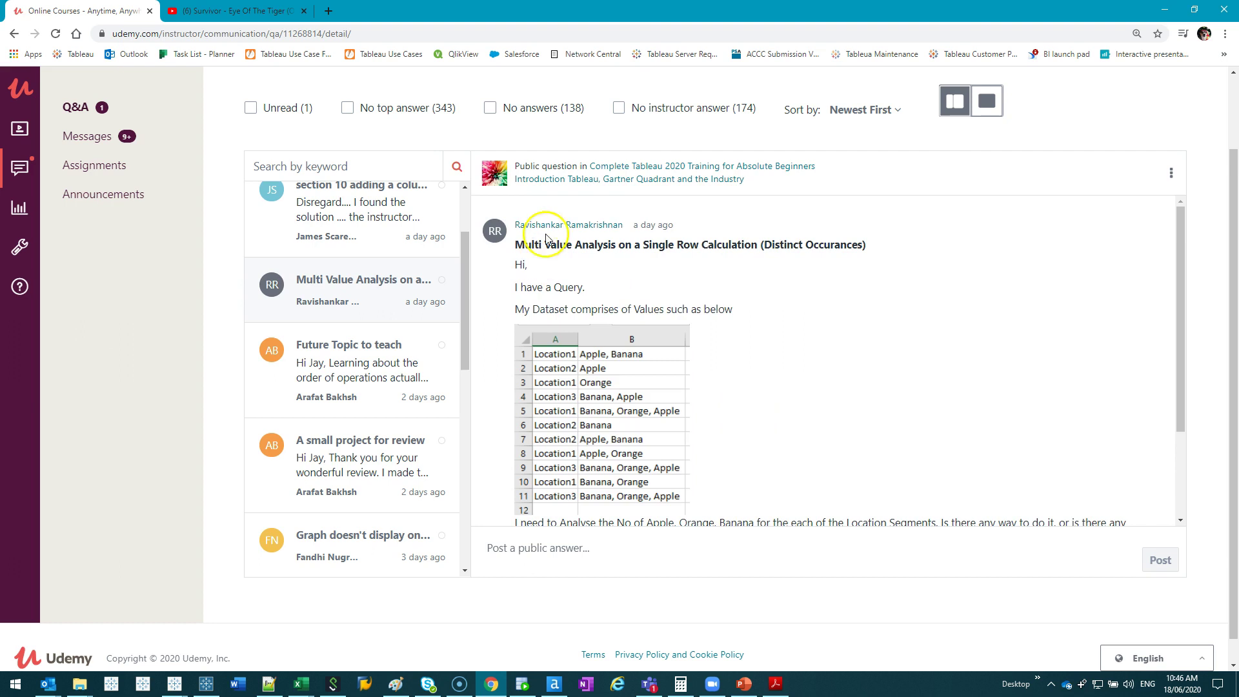